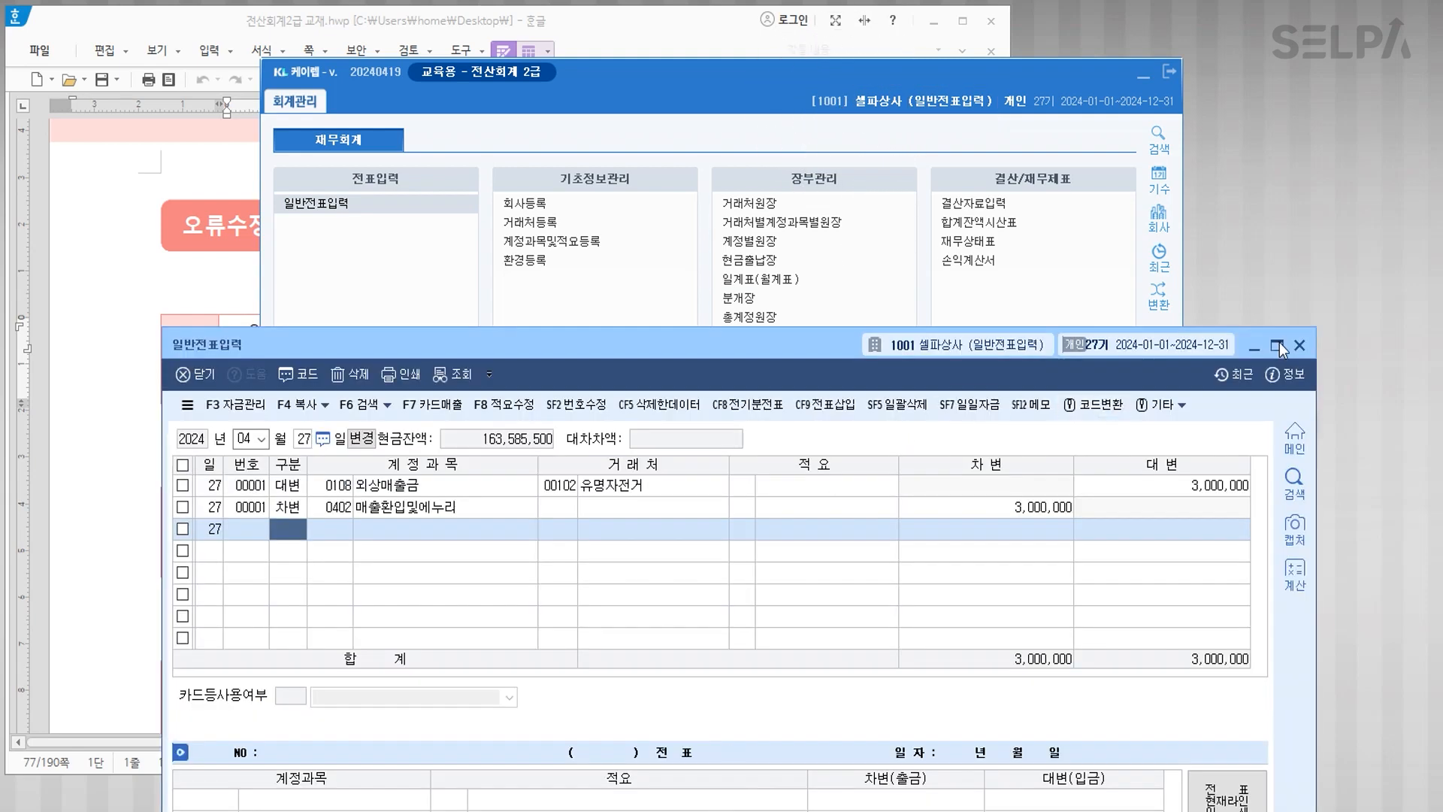
# Step: Close the general voucher entry (일반전표입력) window of company 1001
pyautogui.click(1298, 346)
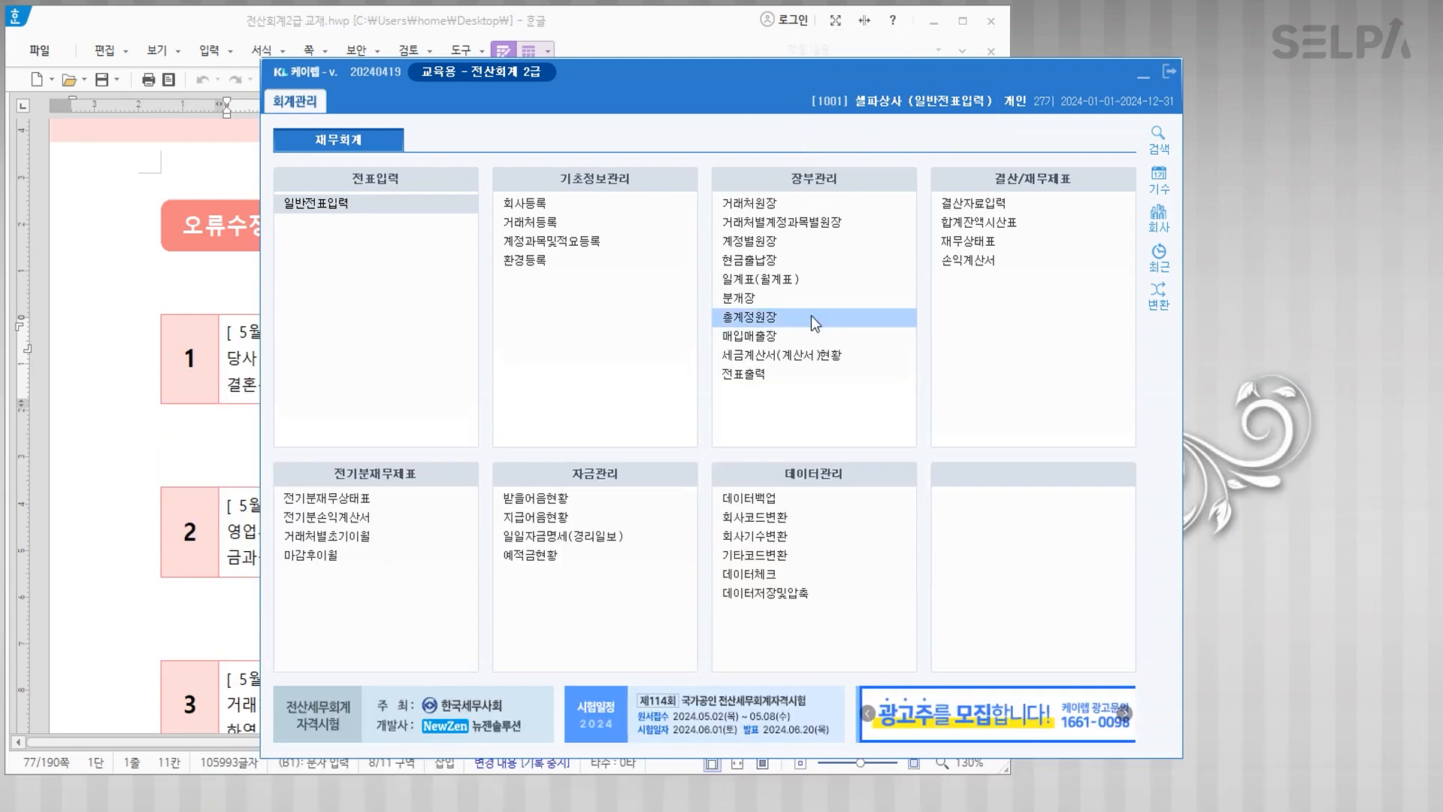
pyautogui.click(1165, 221)
pyautogui.click(617, 354)
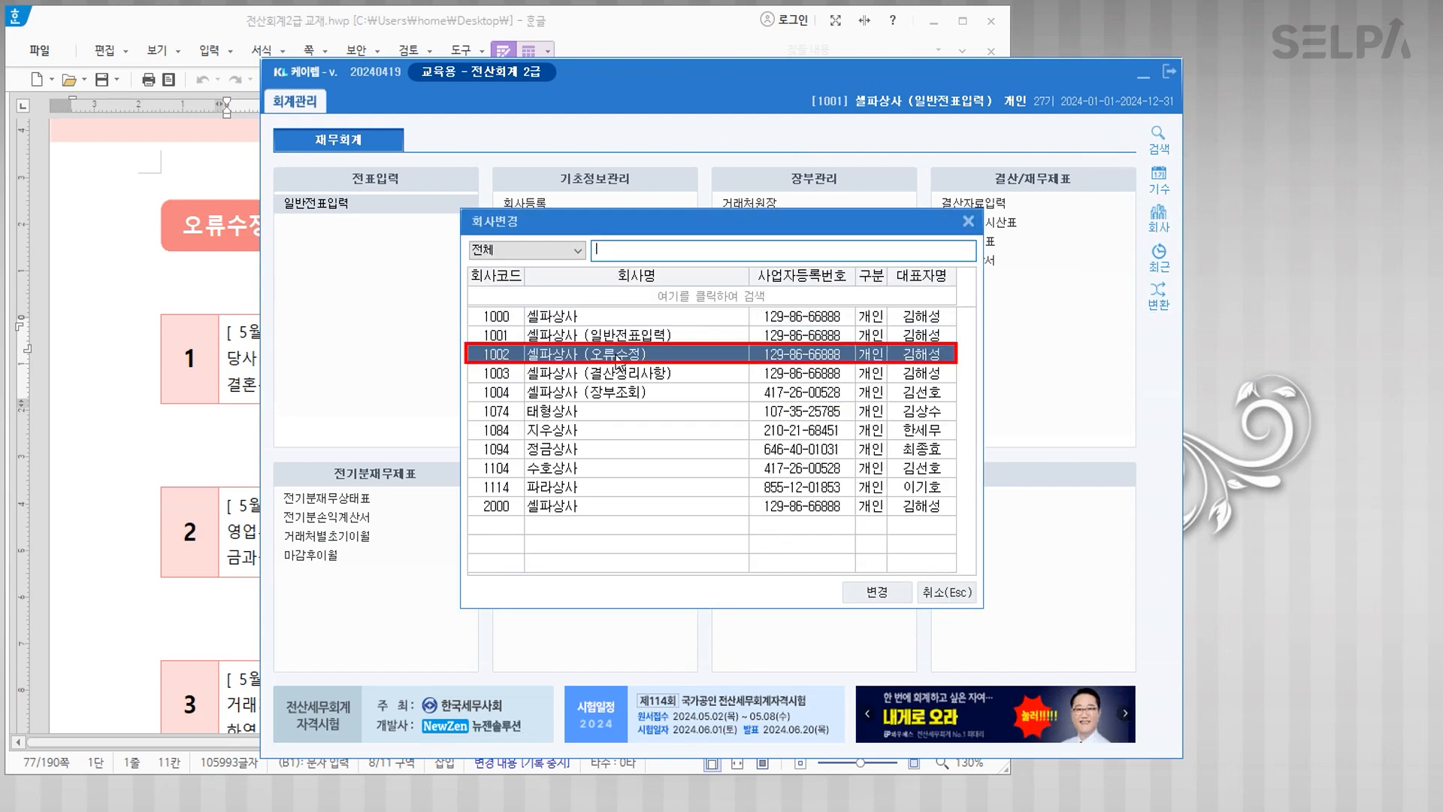
pyautogui.click(965, 222)
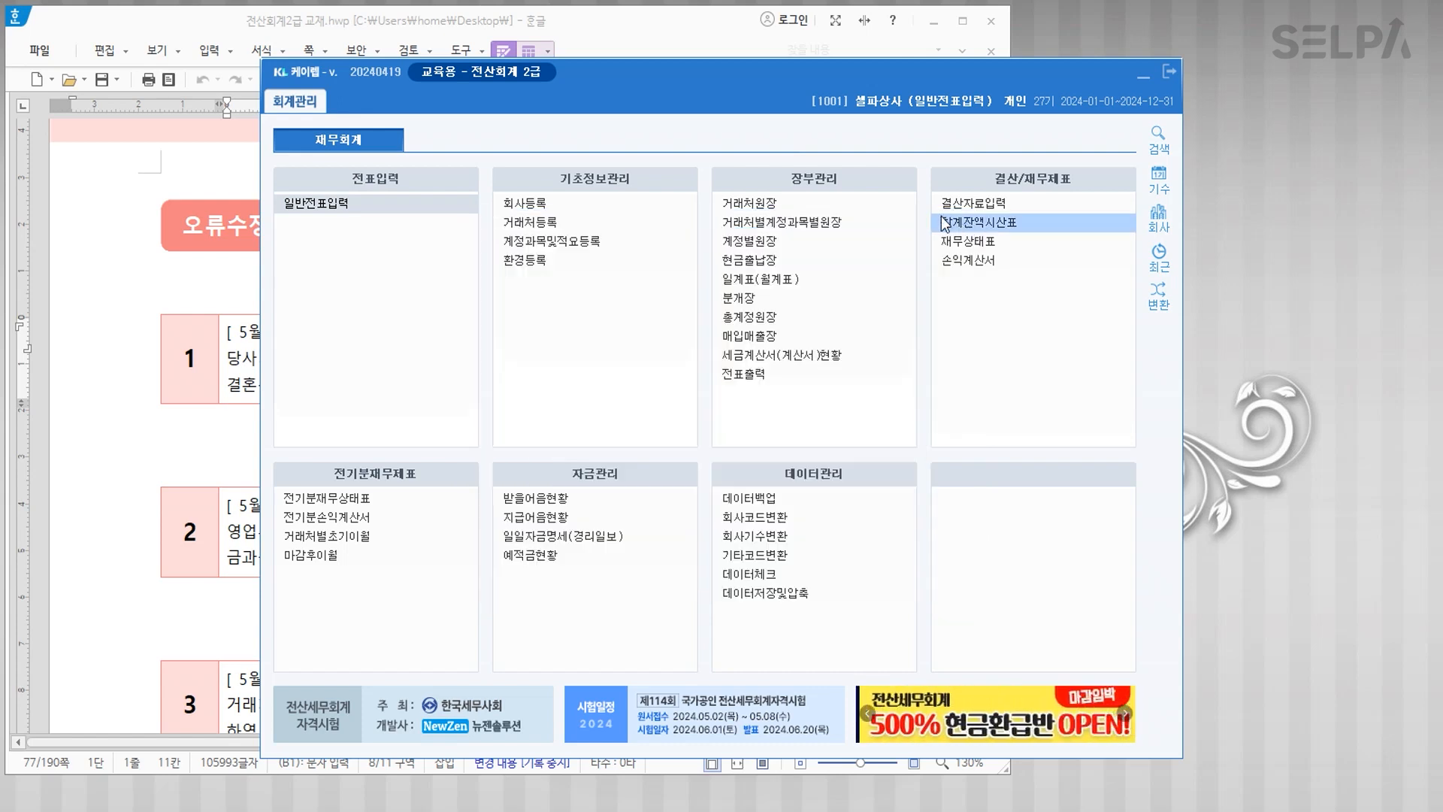
# Step: Switch the working company to 1002 셀파상사 (오류수정)
pyautogui.click(832, 102)
pyautogui.click(569, 357)
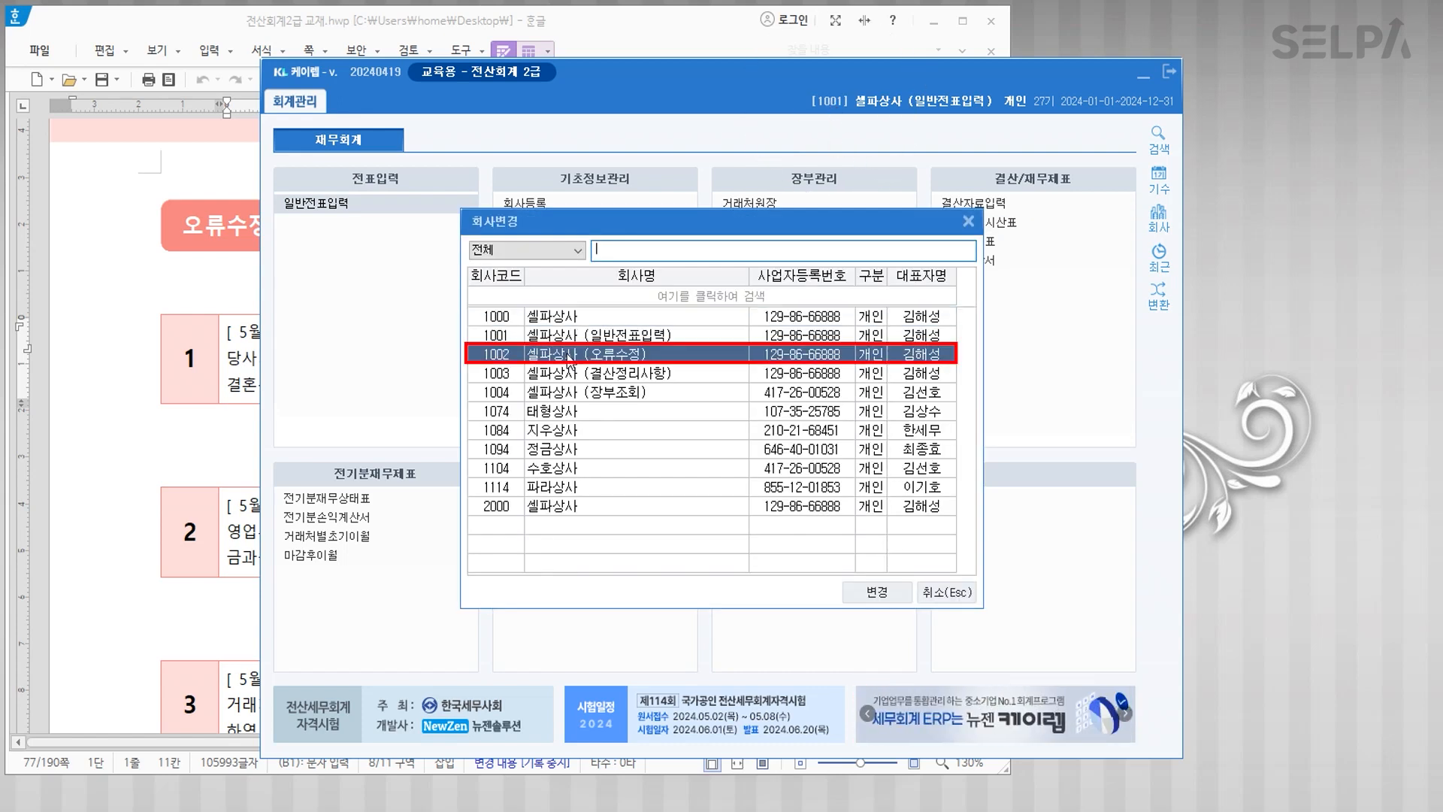
pyautogui.click(876, 591)
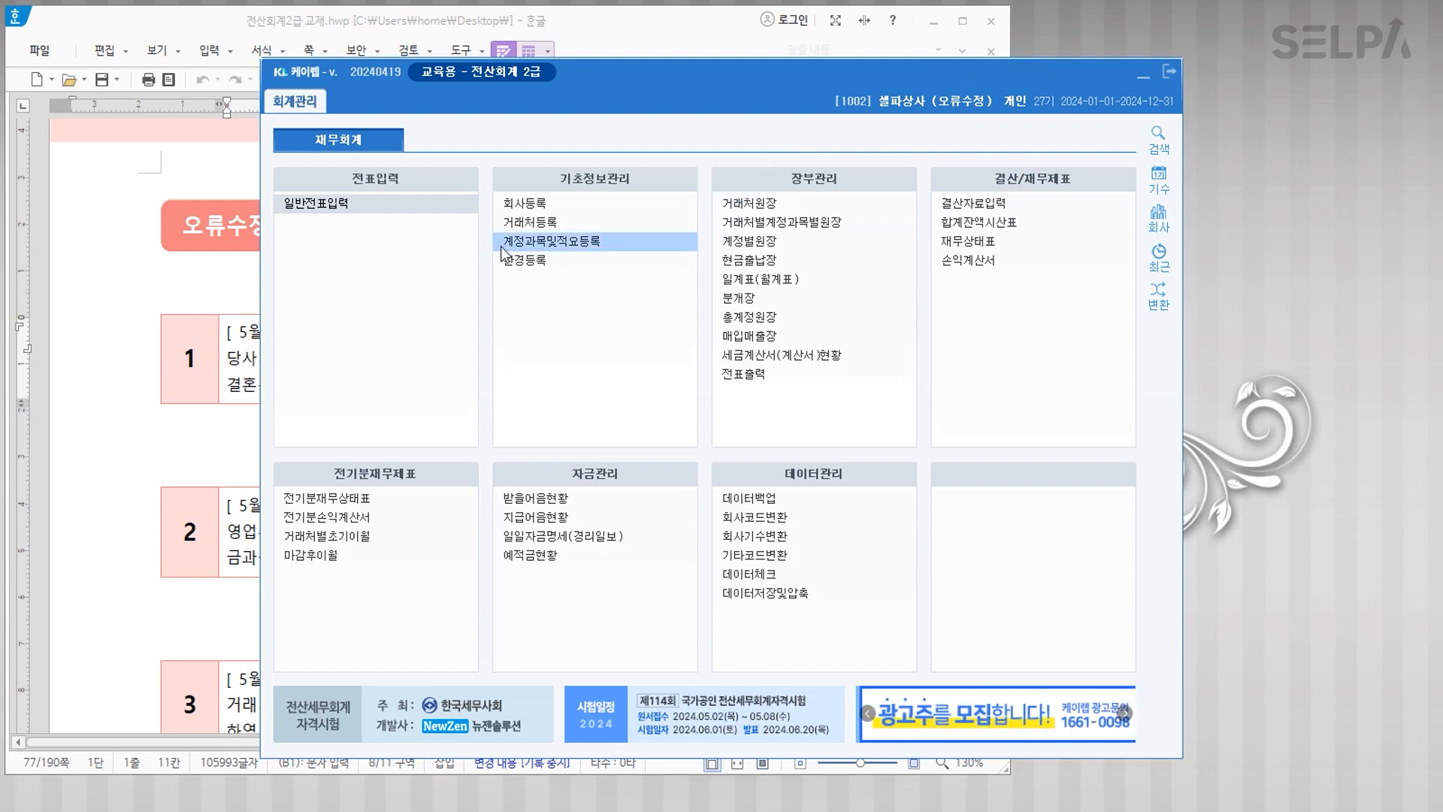
# Step: Open general voucher entry (일반전표입력) and arrange its window below question 1 of the exercise document
pyautogui.click(332, 205)
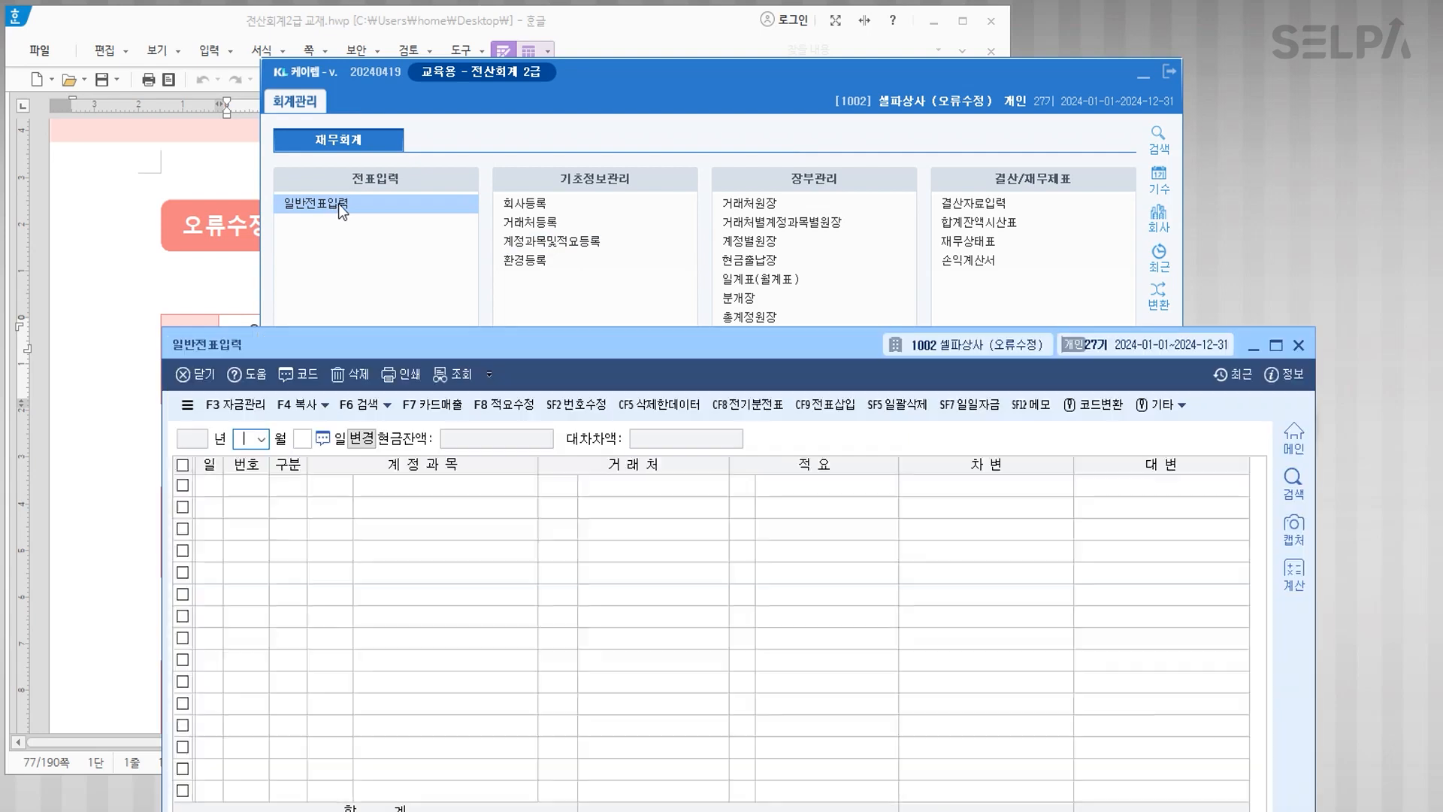
pyautogui.moveTo(720, 329); pyautogui.dragTo(717, 446)
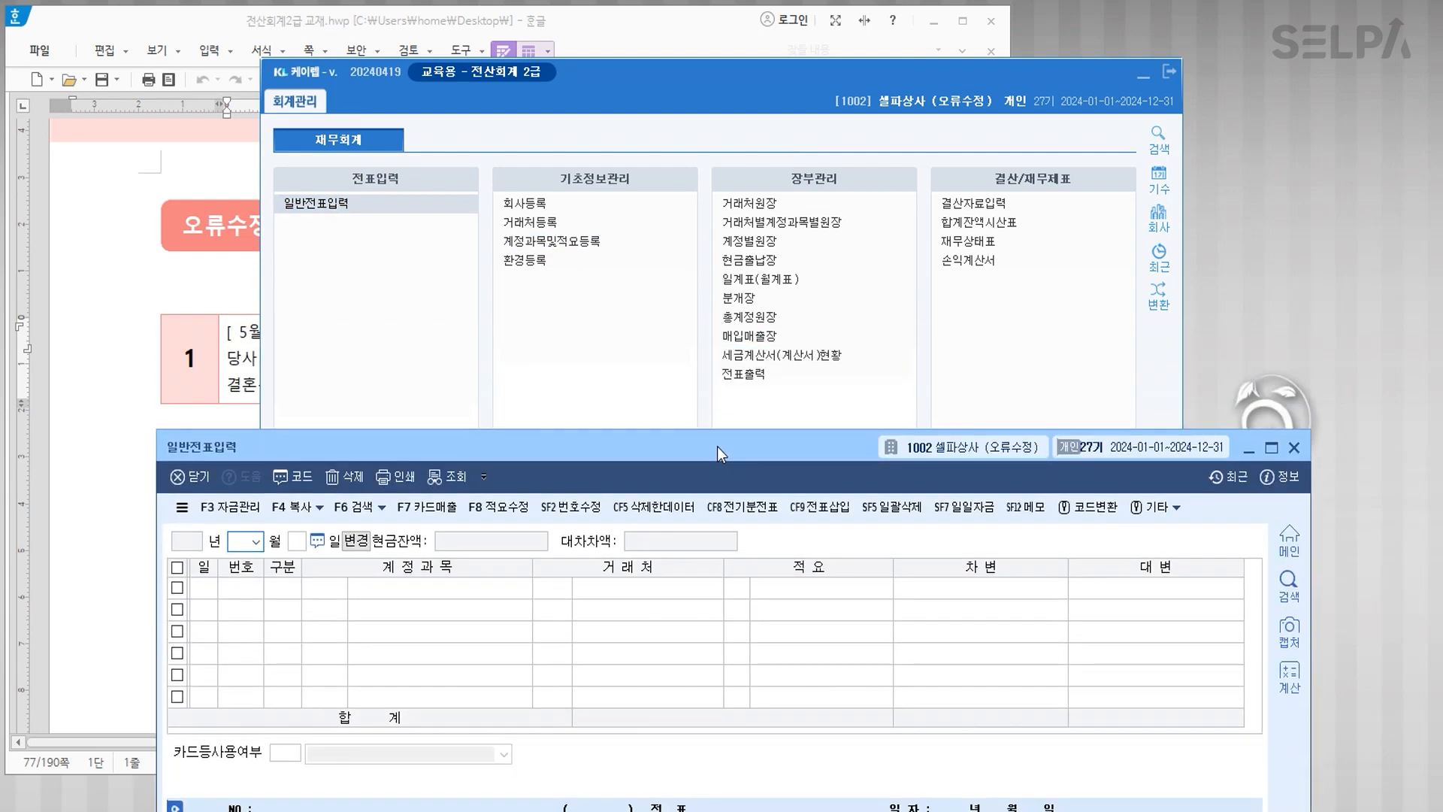
pyautogui.click(1143, 79)
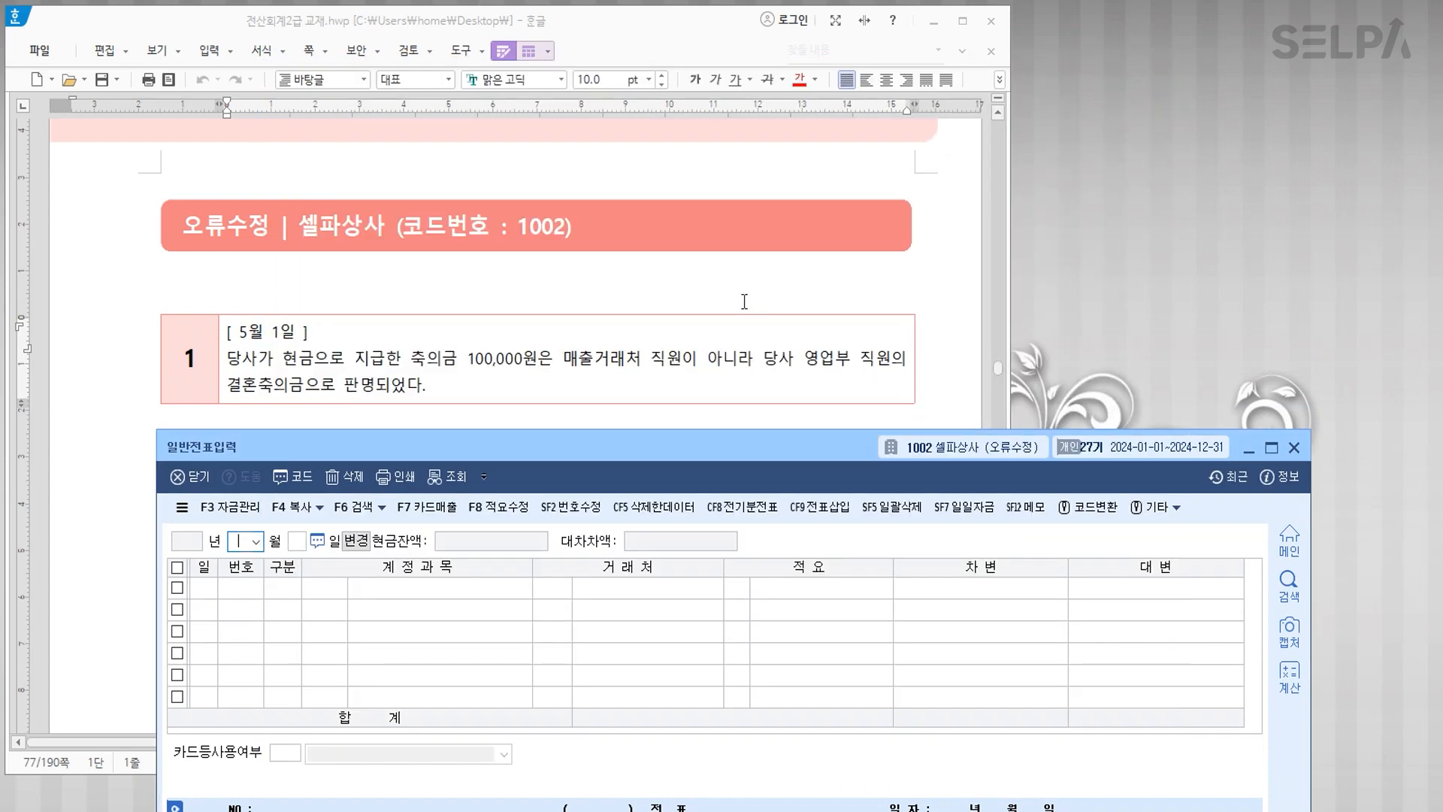
pyautogui.scroll(-2, 599, 236)
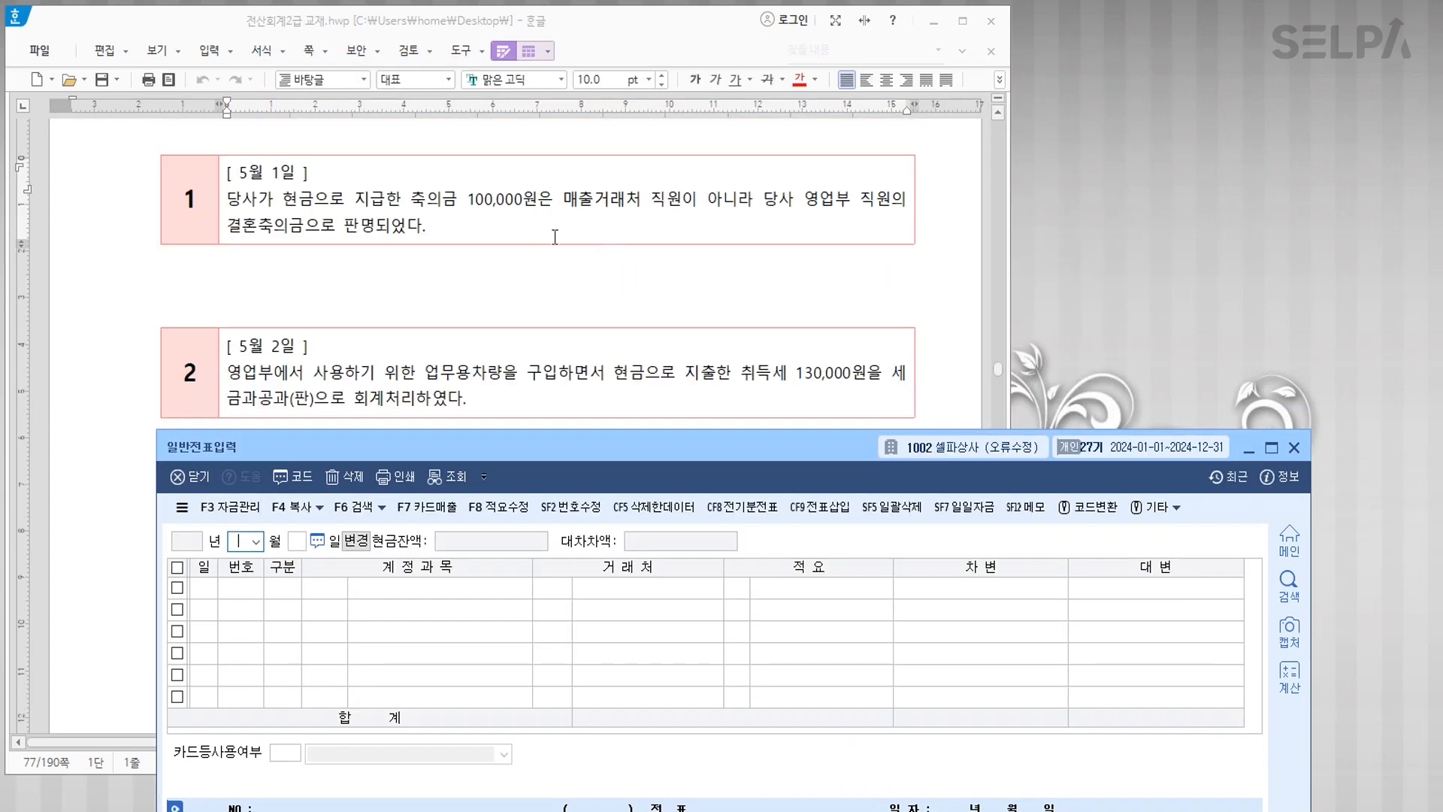
pyautogui.moveTo(699, 462); pyautogui.dragTo(677, 282)
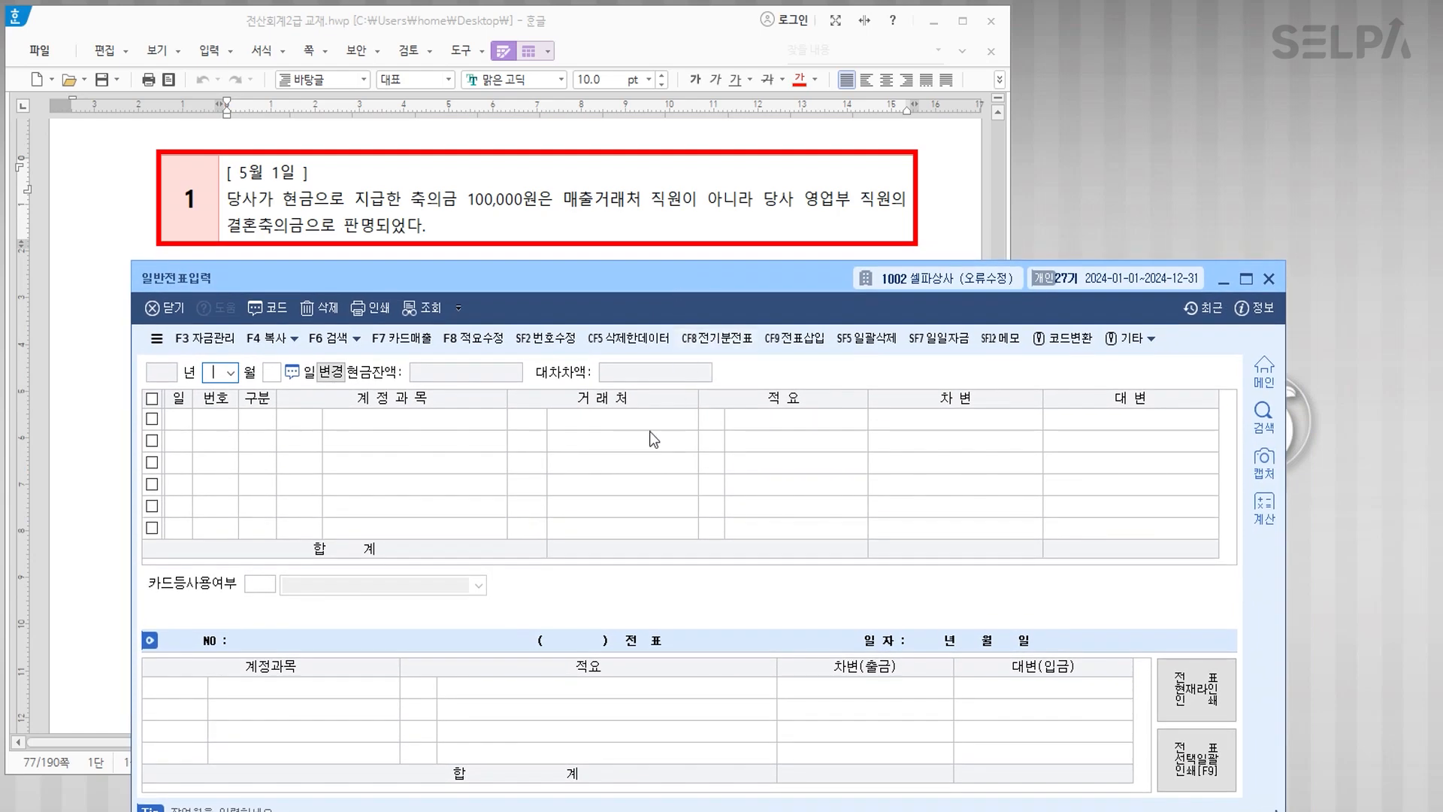
# Step: Load the general vouchers dated May 1
pyautogui.write('5')
pyautogui.press('Return')
pyautogui.write('1')
pyautogui.press('Return')
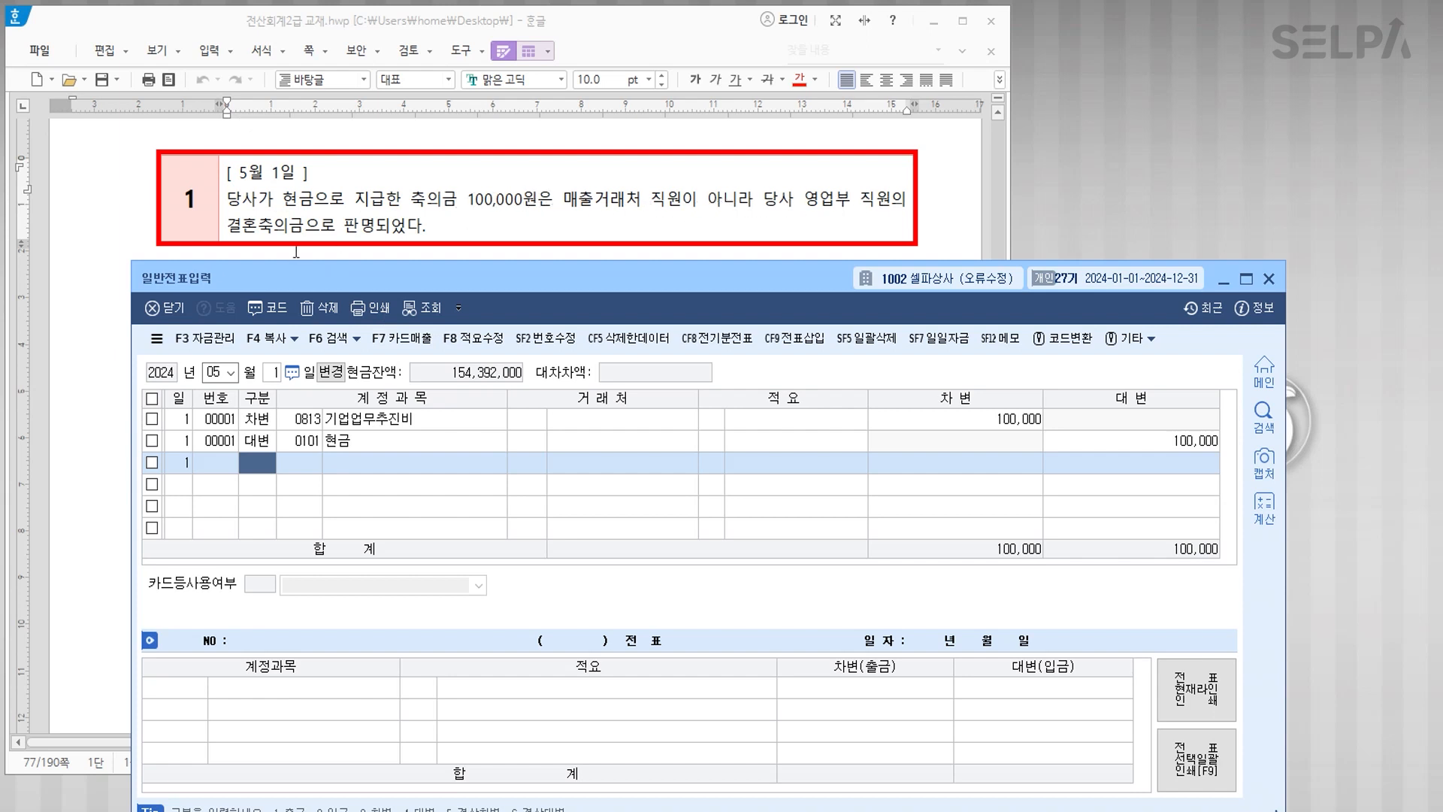
# Step: Change the debit account of the May 1 voucher to 0811 복리후생비 (판매관리비)
pyautogui.click(312, 427)
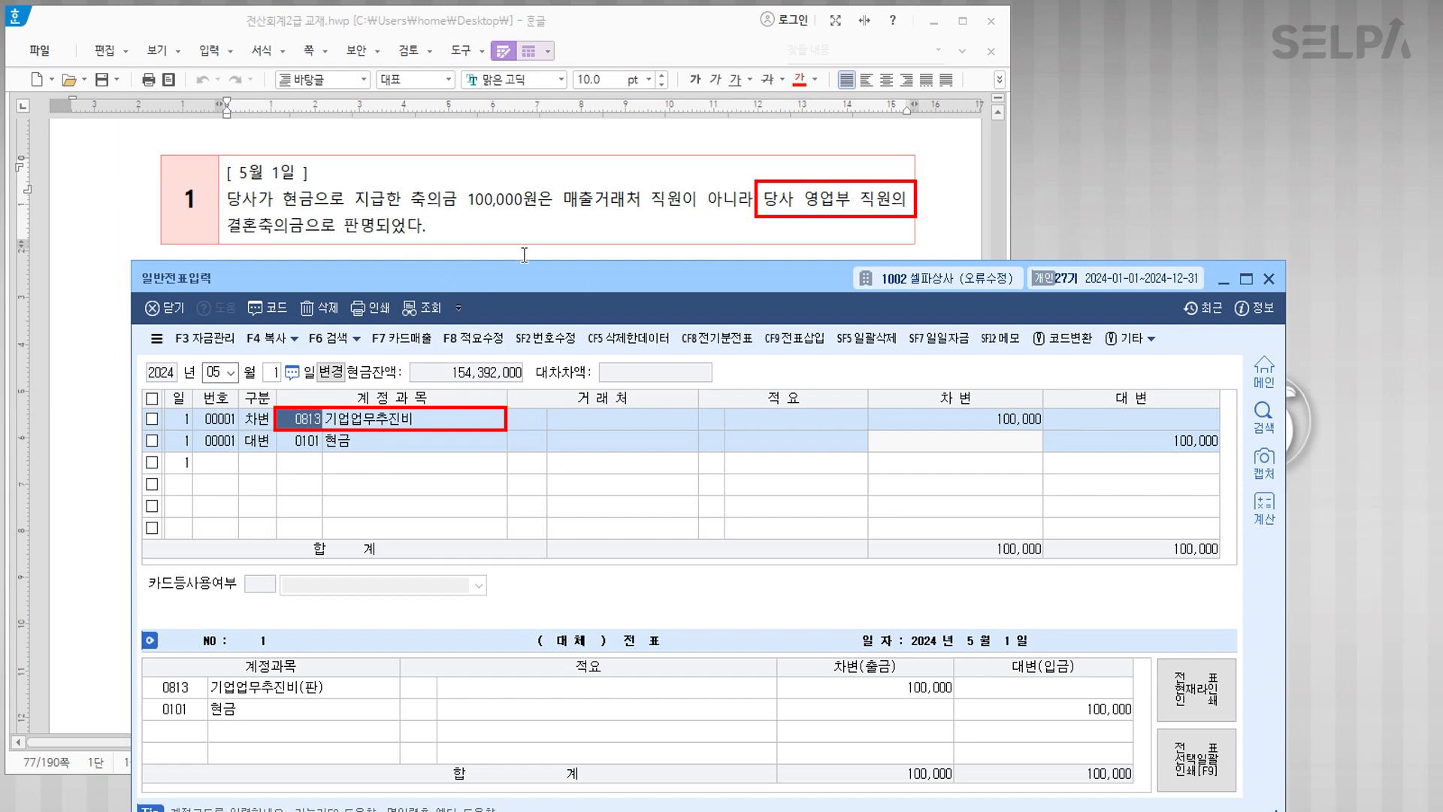
pyautogui.write('복리')
pyautogui.press('Return')
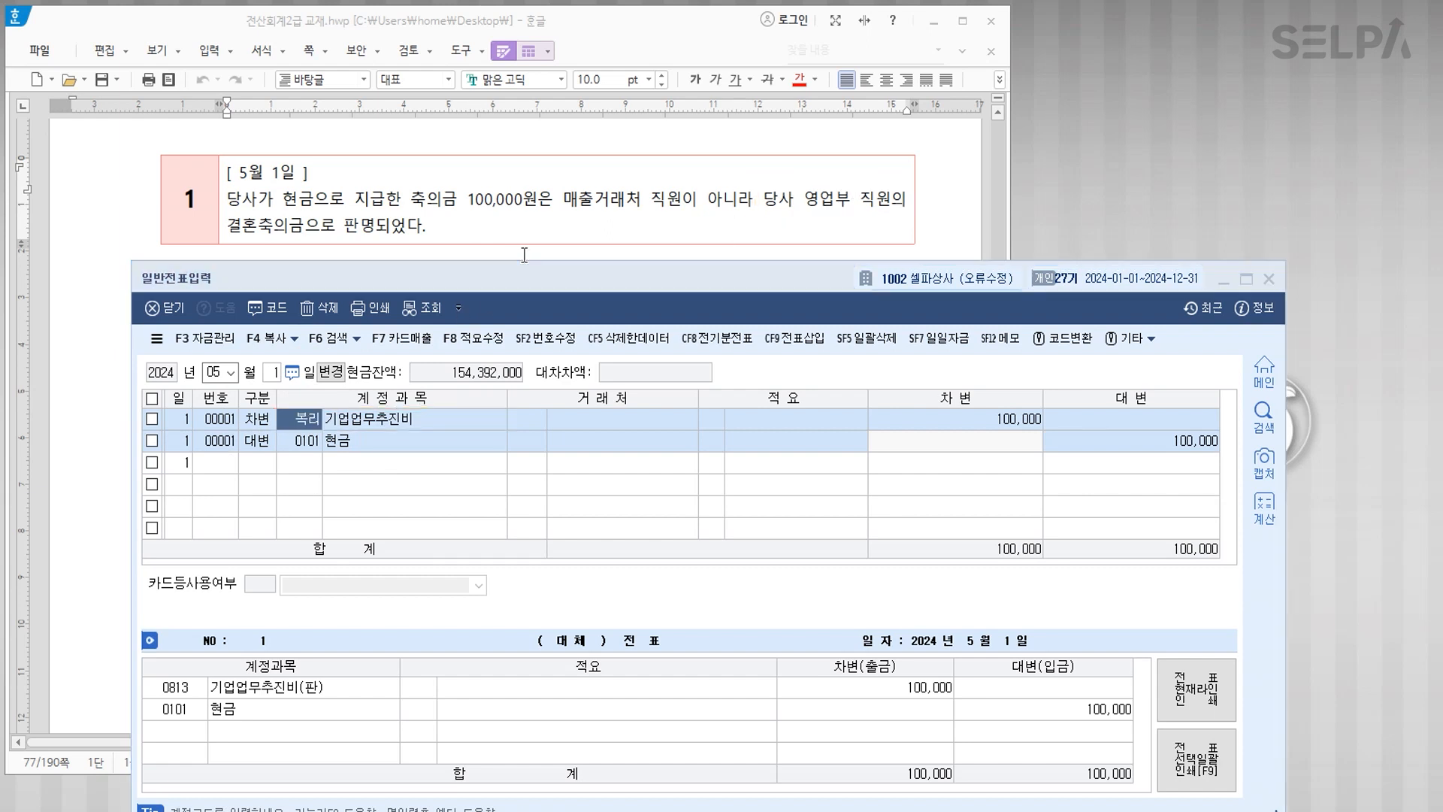
pyautogui.press('Down')
pyautogui.press('Down')
pyautogui.press('Down')
pyautogui.press('Down')
pyautogui.press('Down')
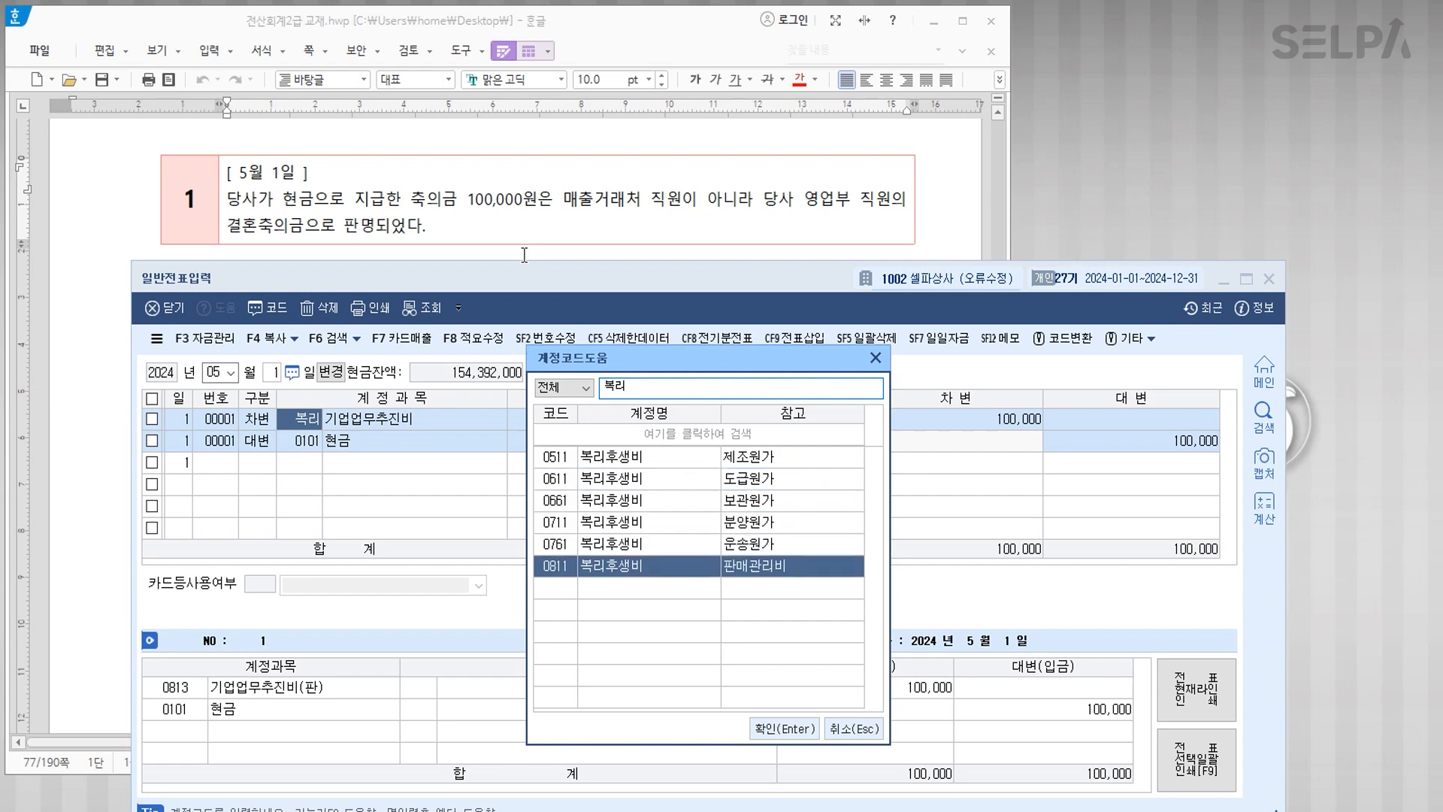
pyautogui.press('Return')
pyautogui.press('Down')
pyautogui.press('Down')
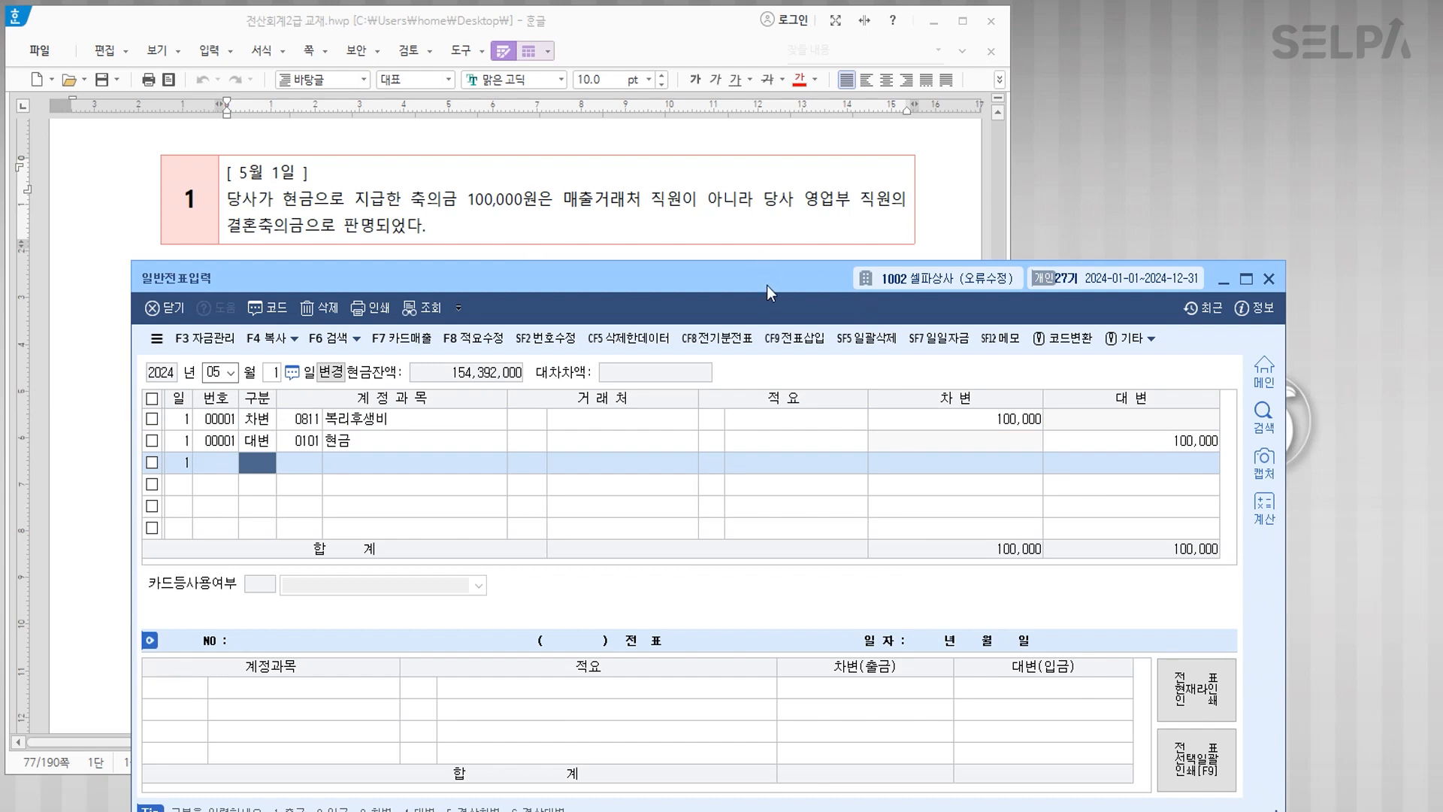
# Step: Load the vouchers dated May 2 for question 2 of the exercise document
pyautogui.scroll(-3, 676, 217)
pyautogui.scroll(3, 676, 218)
pyautogui.scroll(-5, 670, 217)
pyautogui.scroll(-2, 671, 217)
pyautogui.scroll(2, 671, 218)
pyautogui.moveTo(661, 270); pyautogui.dragTo(661, 281)
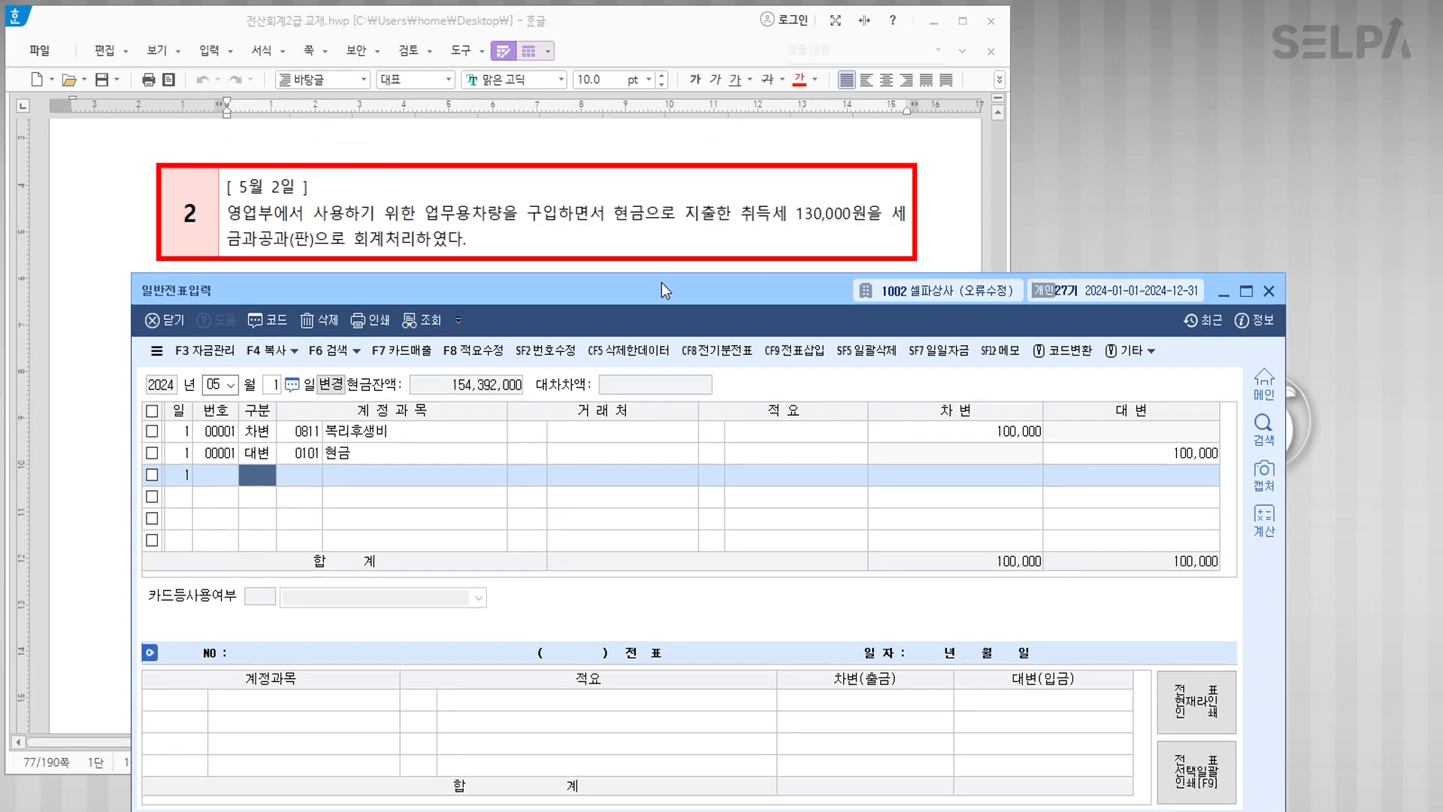
pyautogui.press('Escape')
pyautogui.press('ctrl')
pyautogui.press('ctrl')
pyautogui.press('ctrl')
pyautogui.press('ctrl')
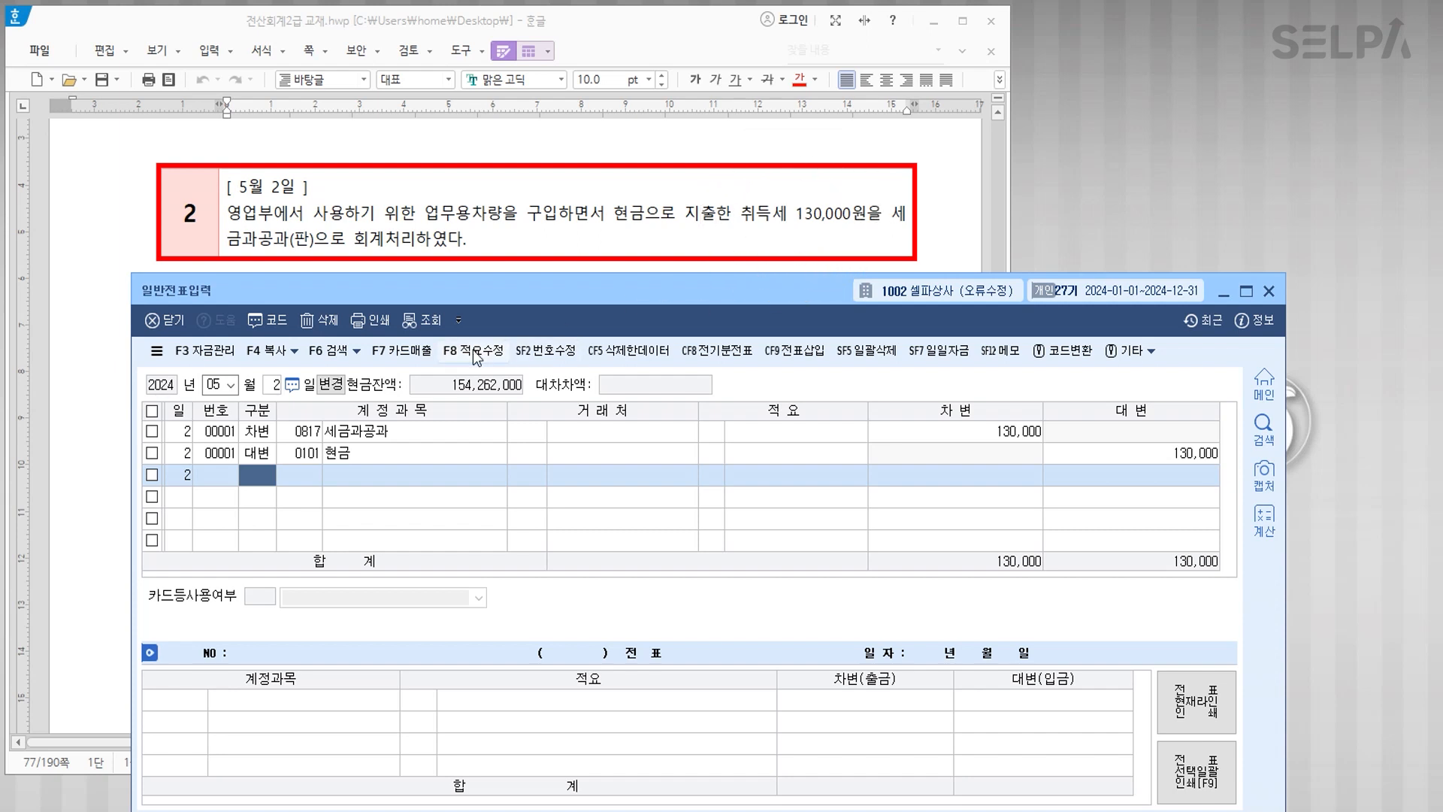
# Step: Change the debit account of the May 2 voucher to 0208 차량운반구
pyautogui.click(309, 435)
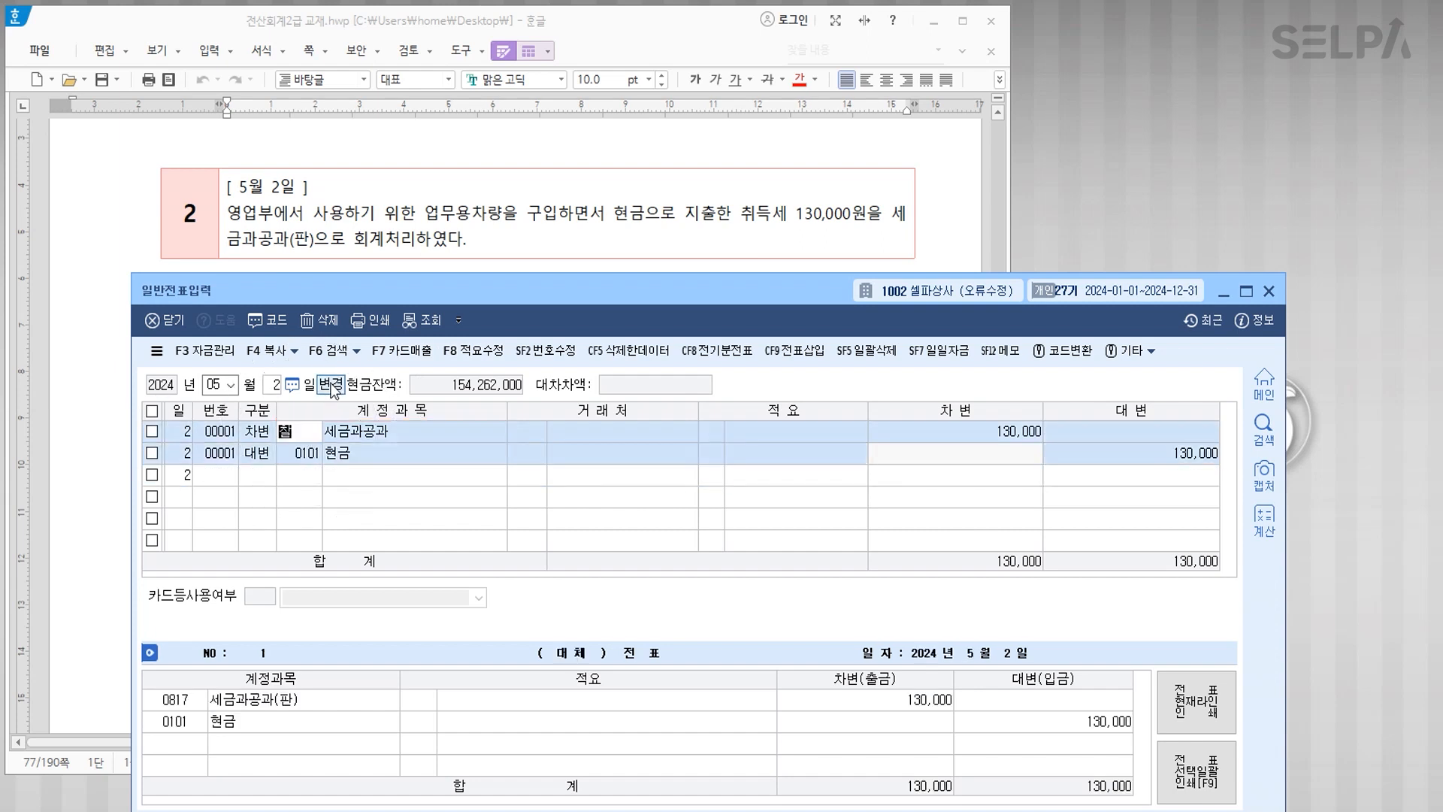
pyautogui.write('차량')
pyautogui.press('Return')
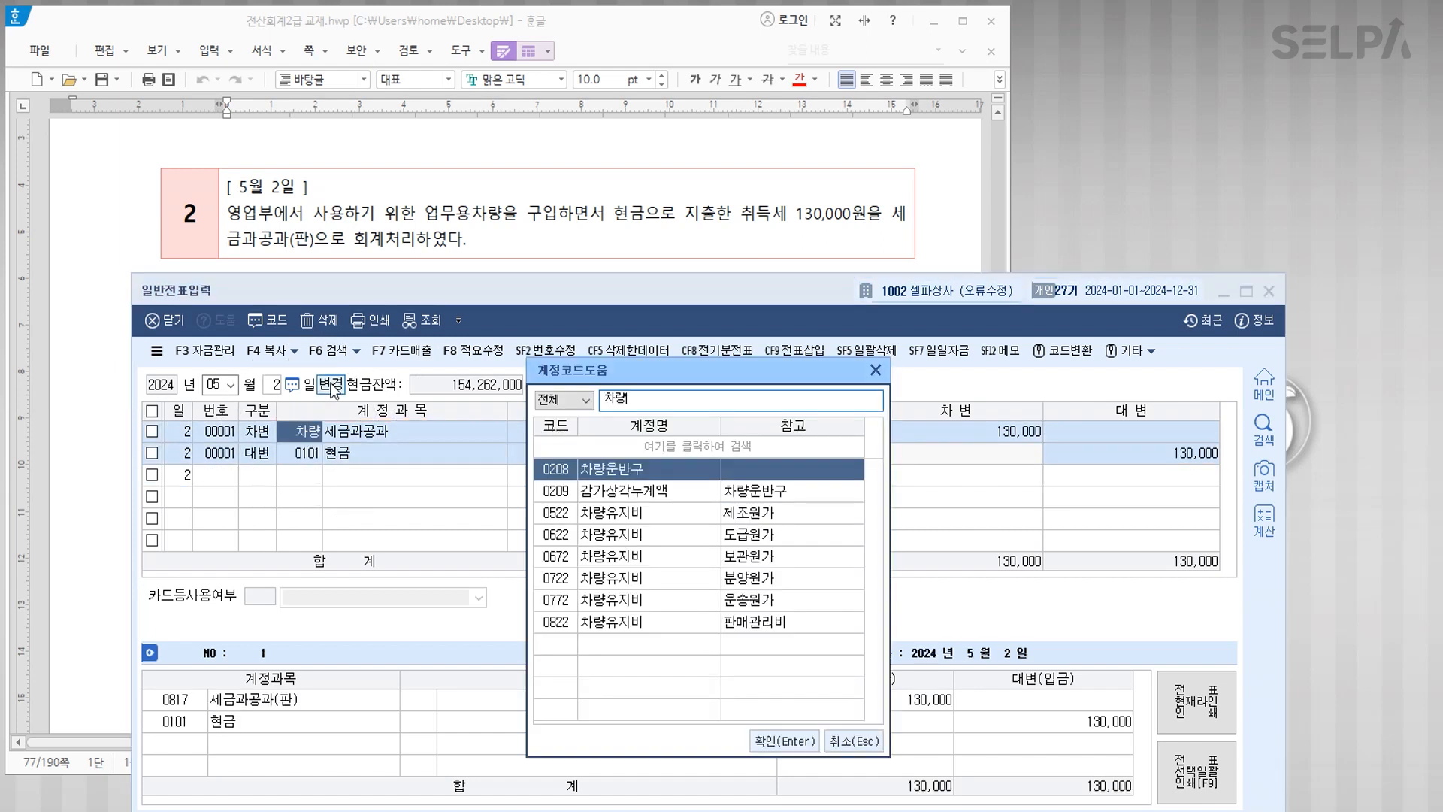
pyautogui.press('Return')
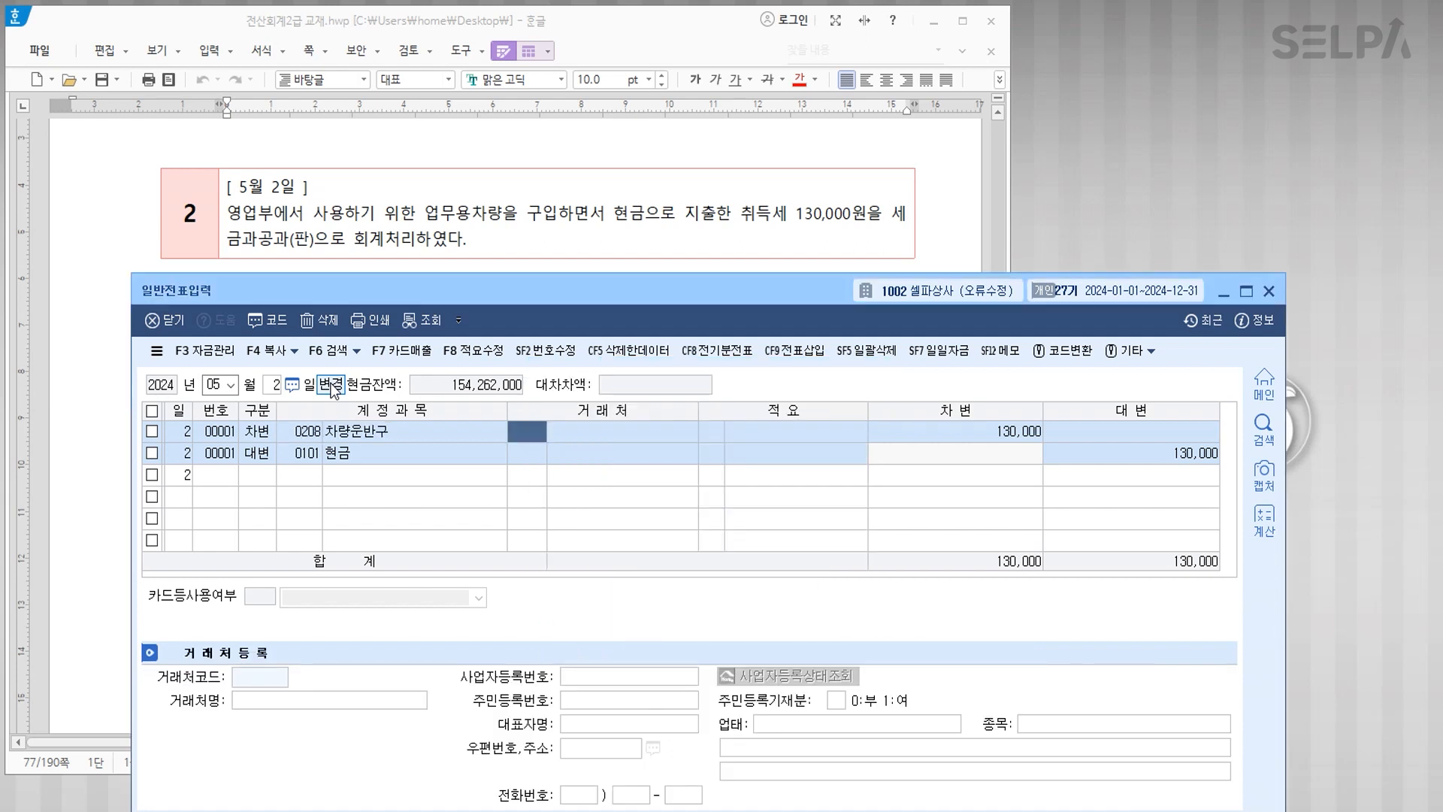
pyautogui.press('Down')
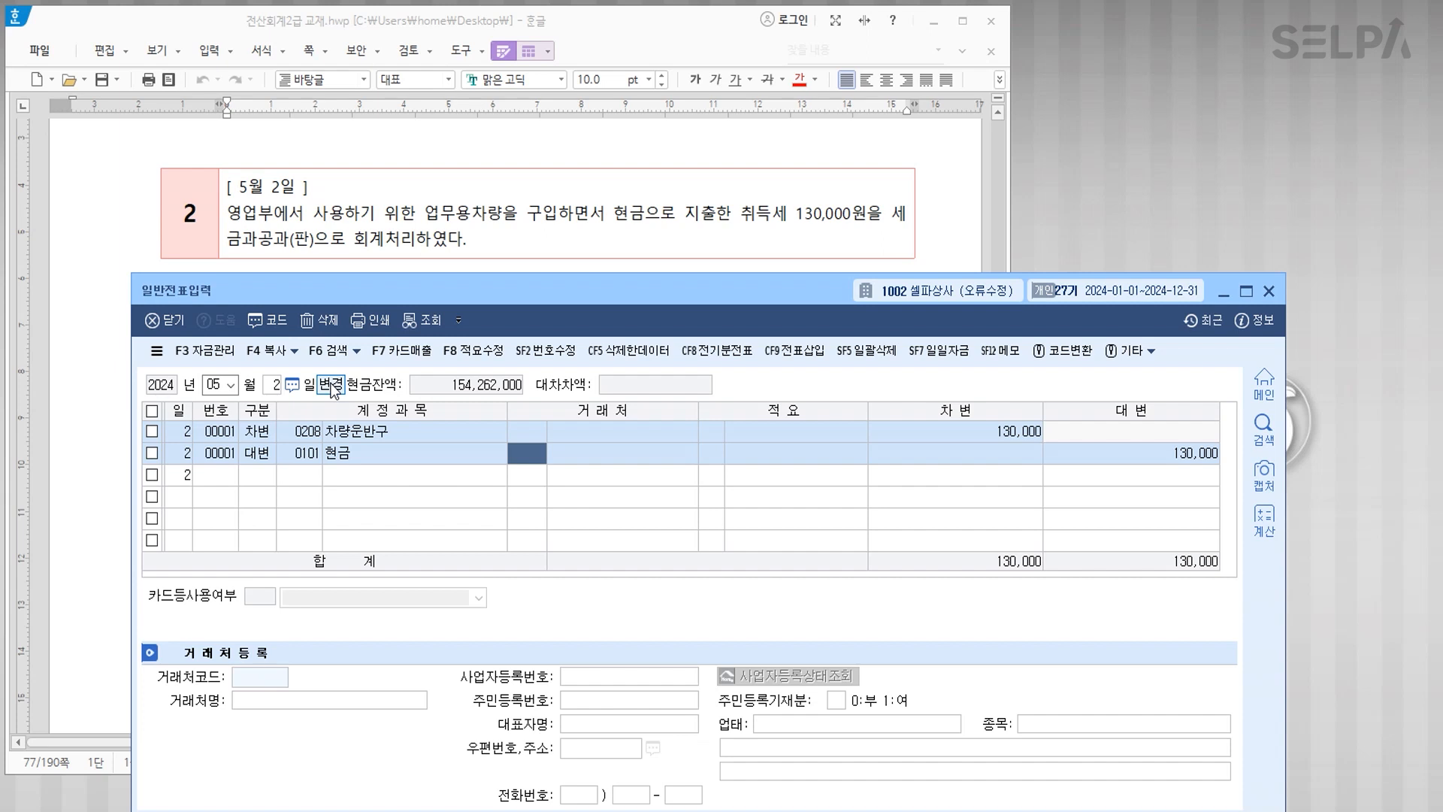
pyautogui.press('Down')
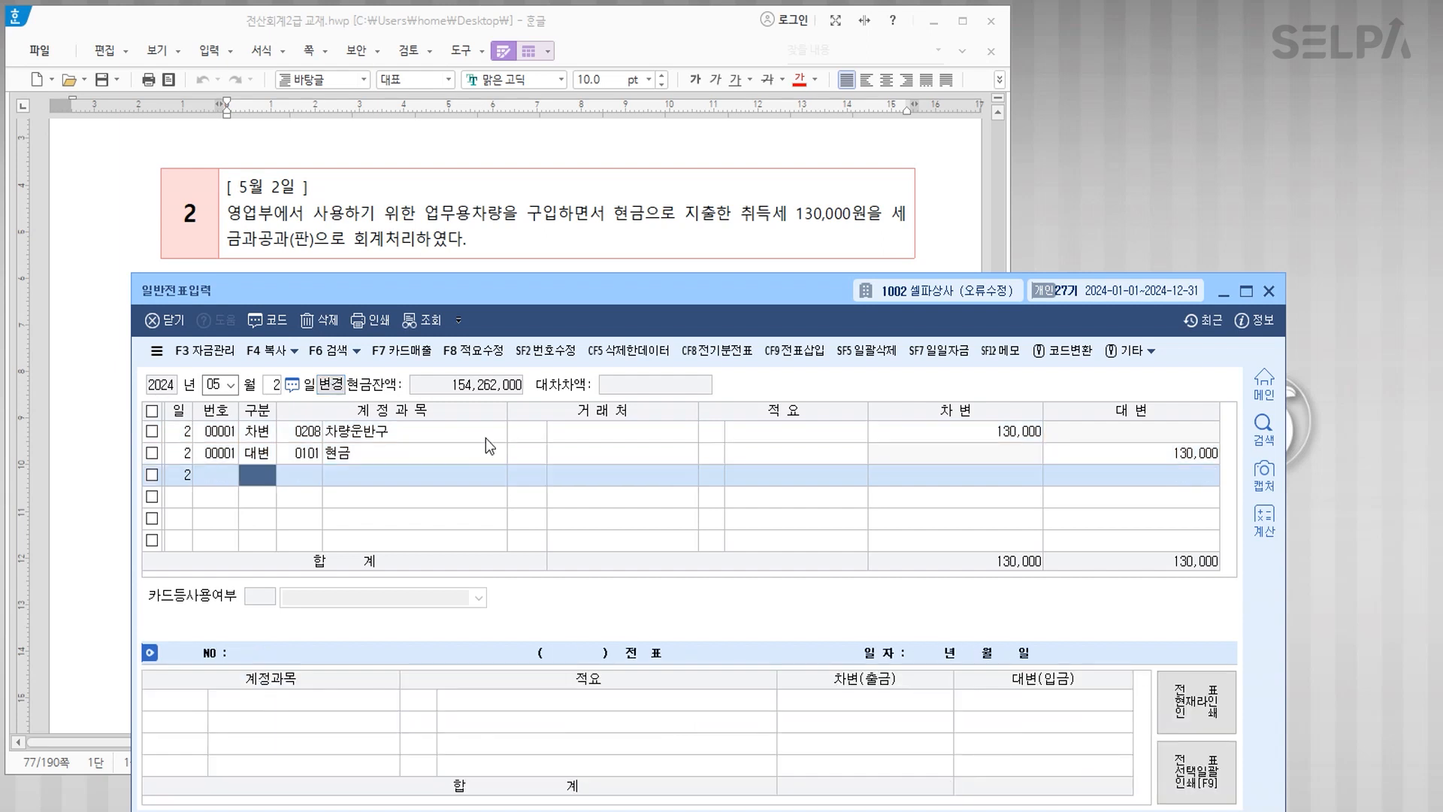
# Step: Load the May 3 voucher for question 3 and change its credit account to 0114 단기대여금
pyautogui.scroll(-3, 618, 192)
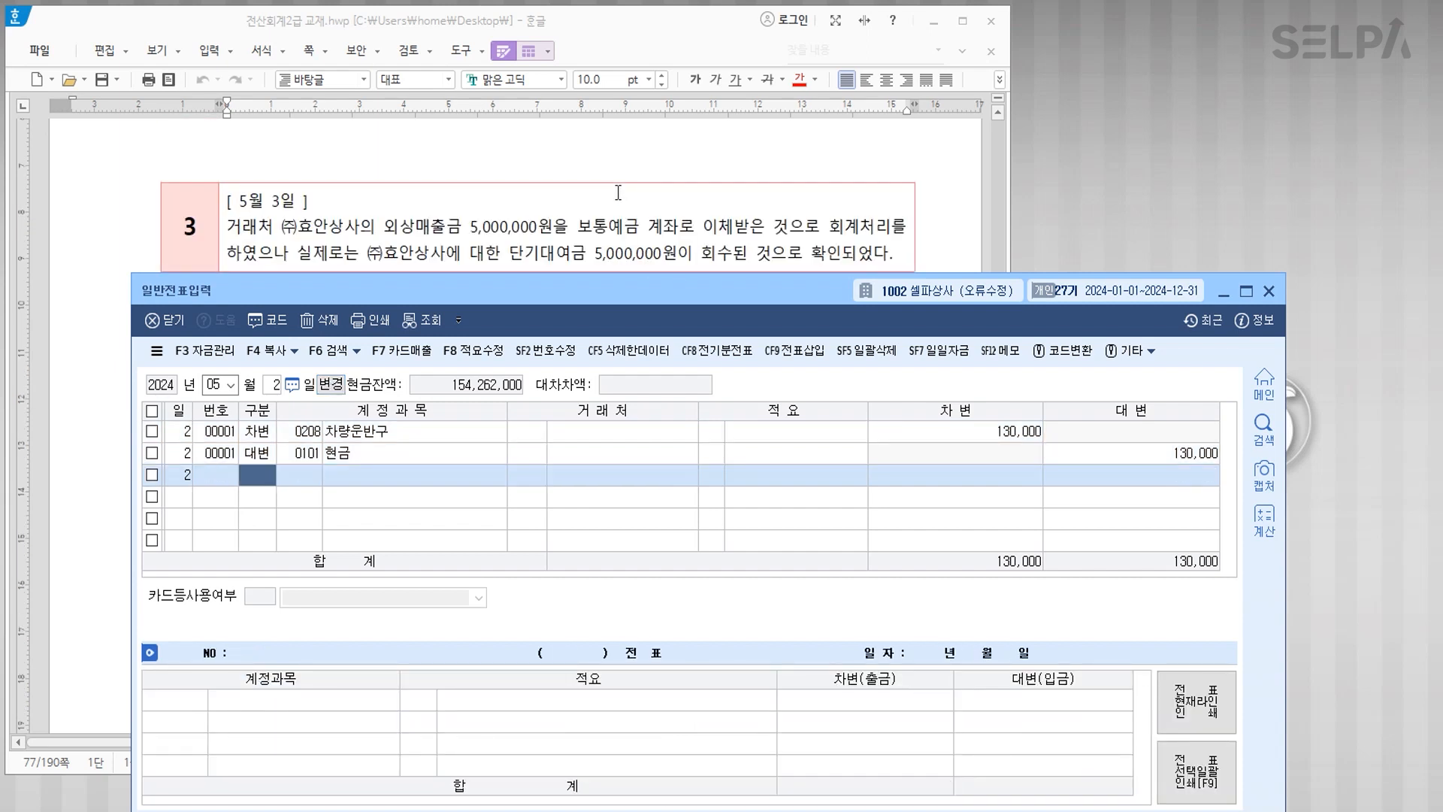
pyautogui.scroll(-1, 381, 226)
pyautogui.scroll(1, 385, 224)
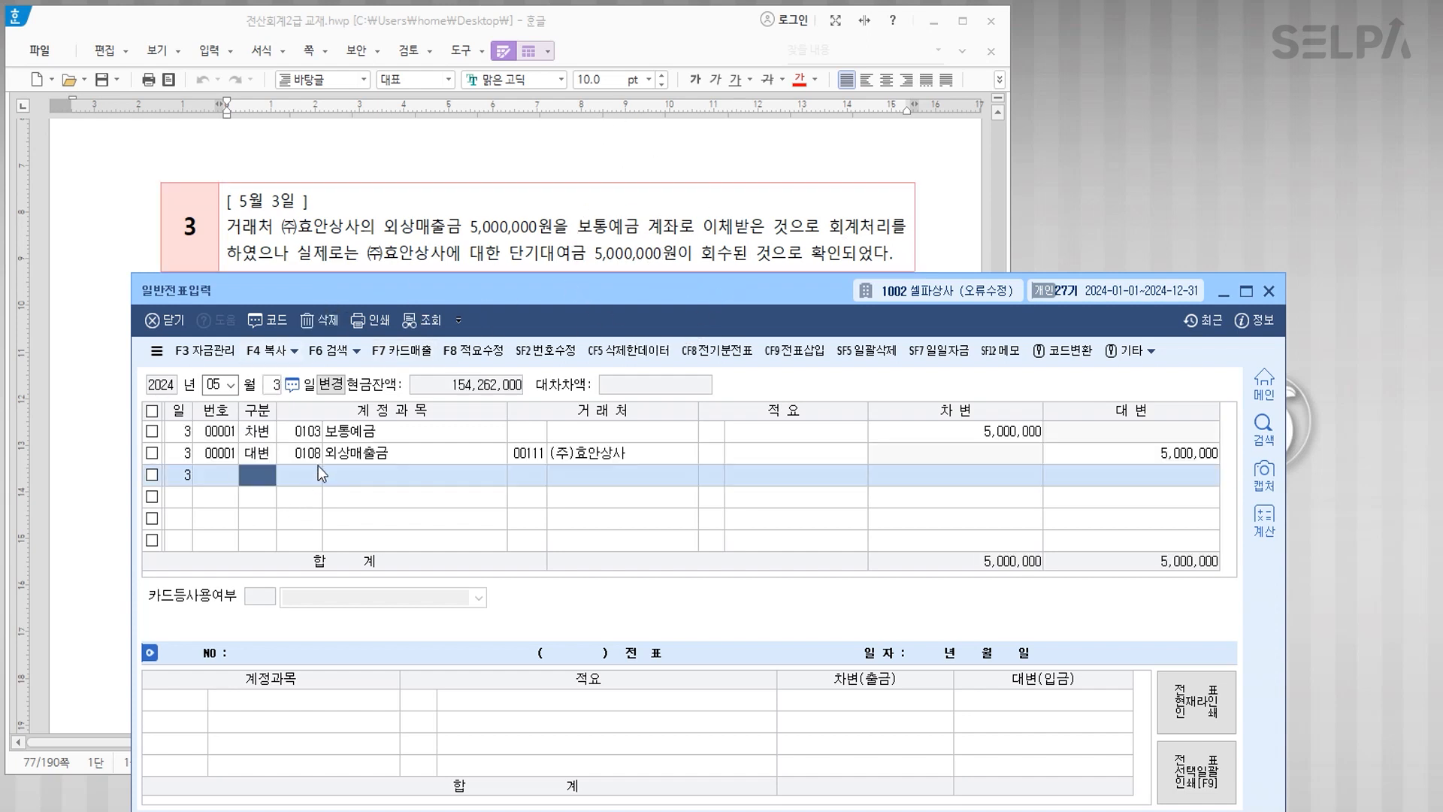
pyautogui.click(307, 458)
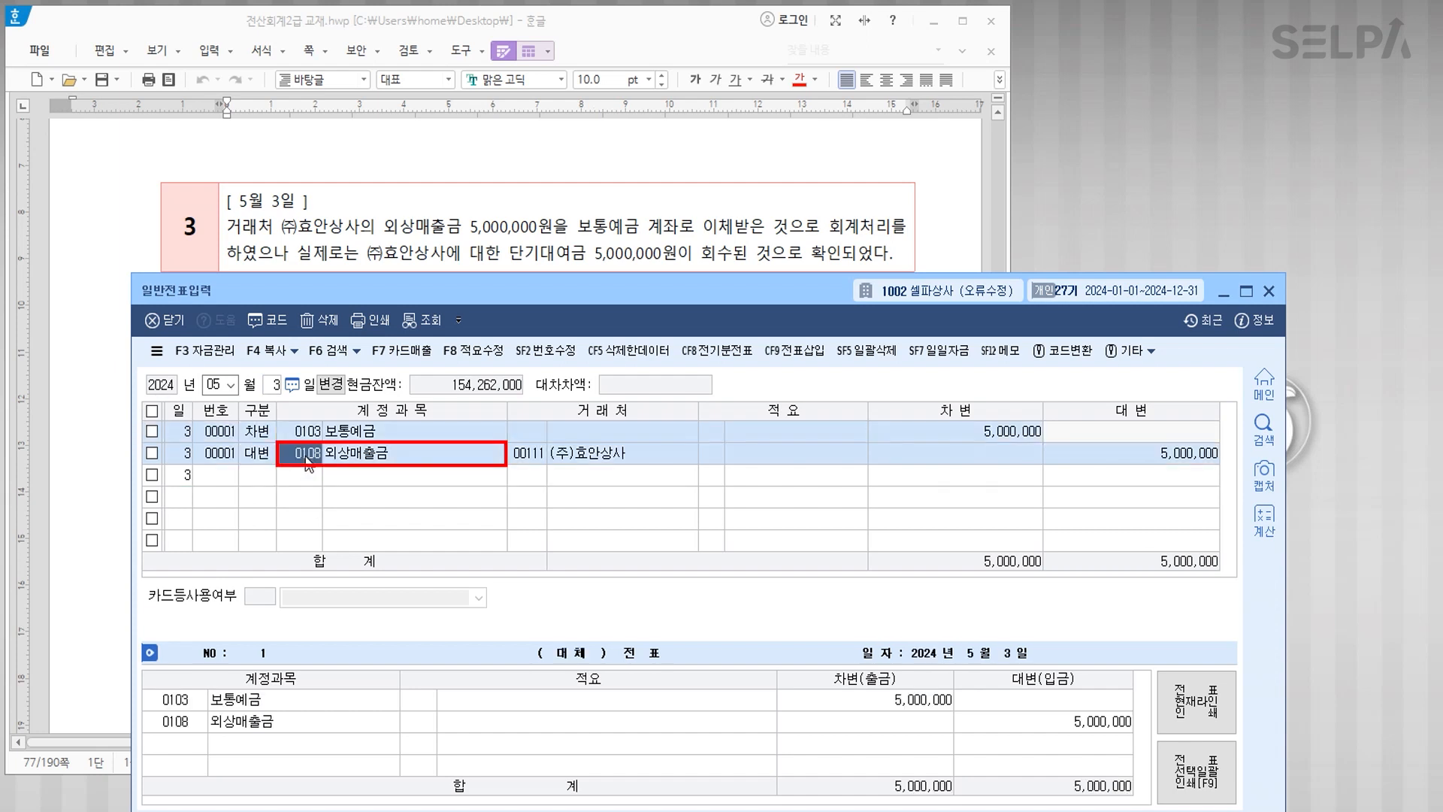
pyautogui.write('0114')
pyautogui.press('Return')
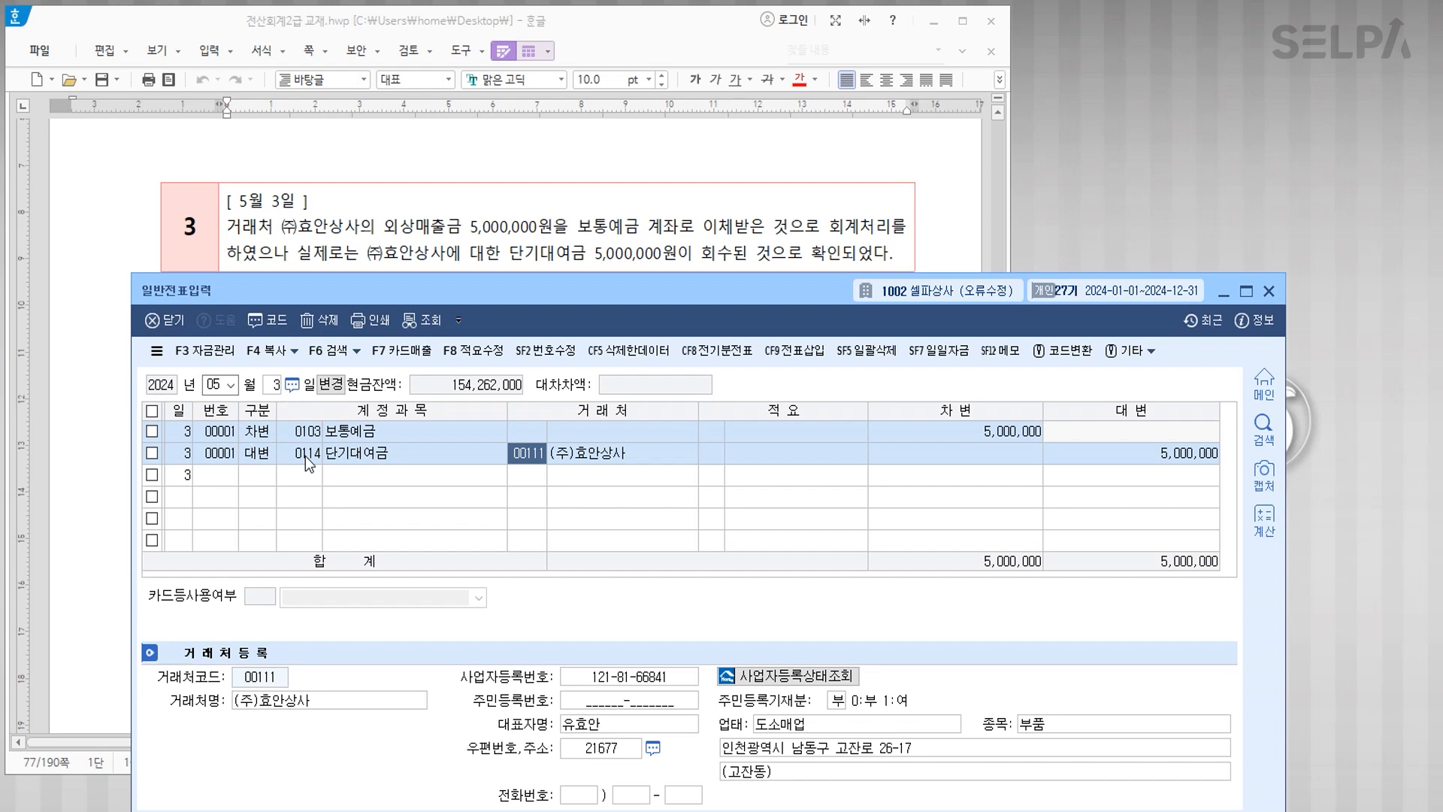
pyautogui.press('Down')
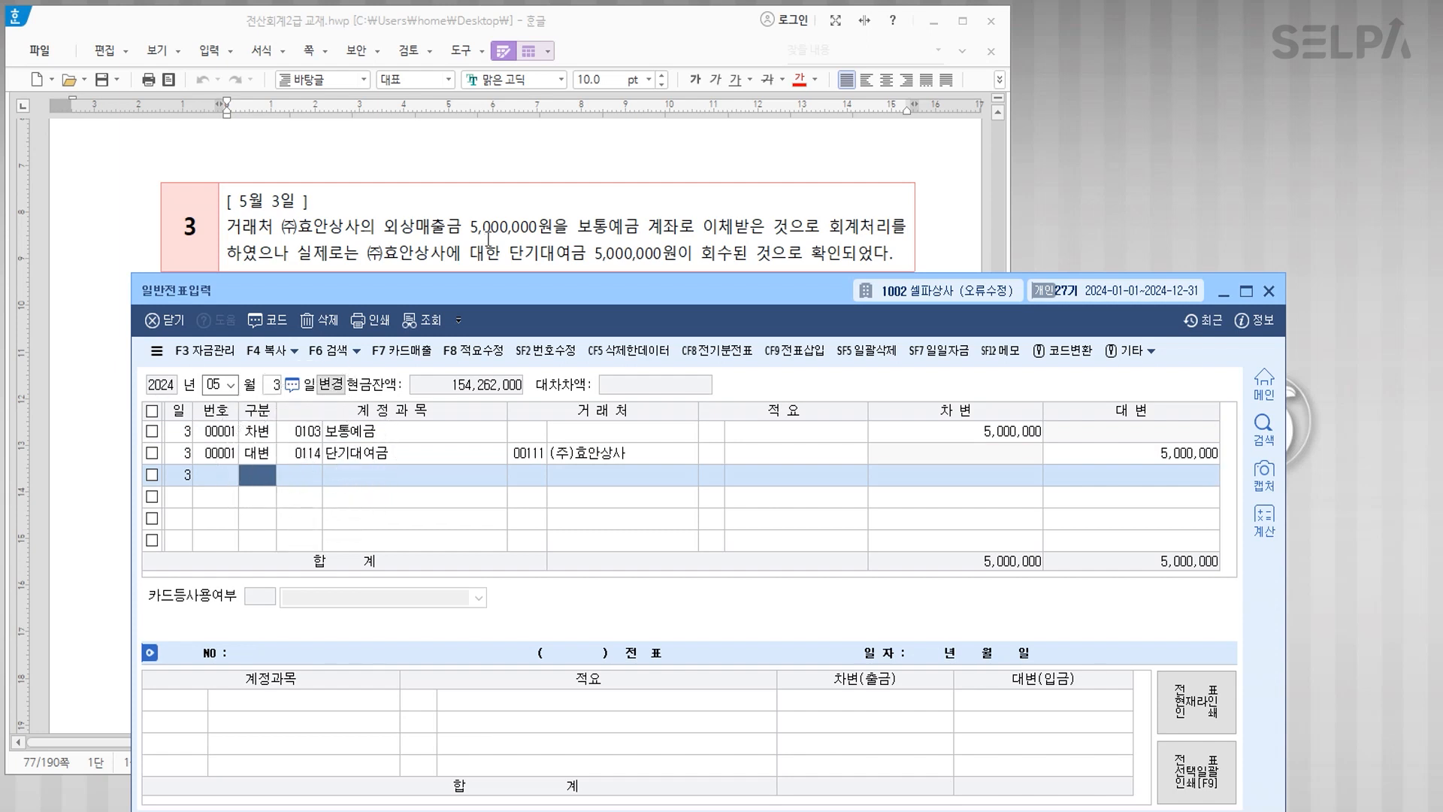
# Step: Load the vouchers dated May 4 for question 4, keeping the whole question readable above the voucher window
pyautogui.scroll(-5, 487, 239)
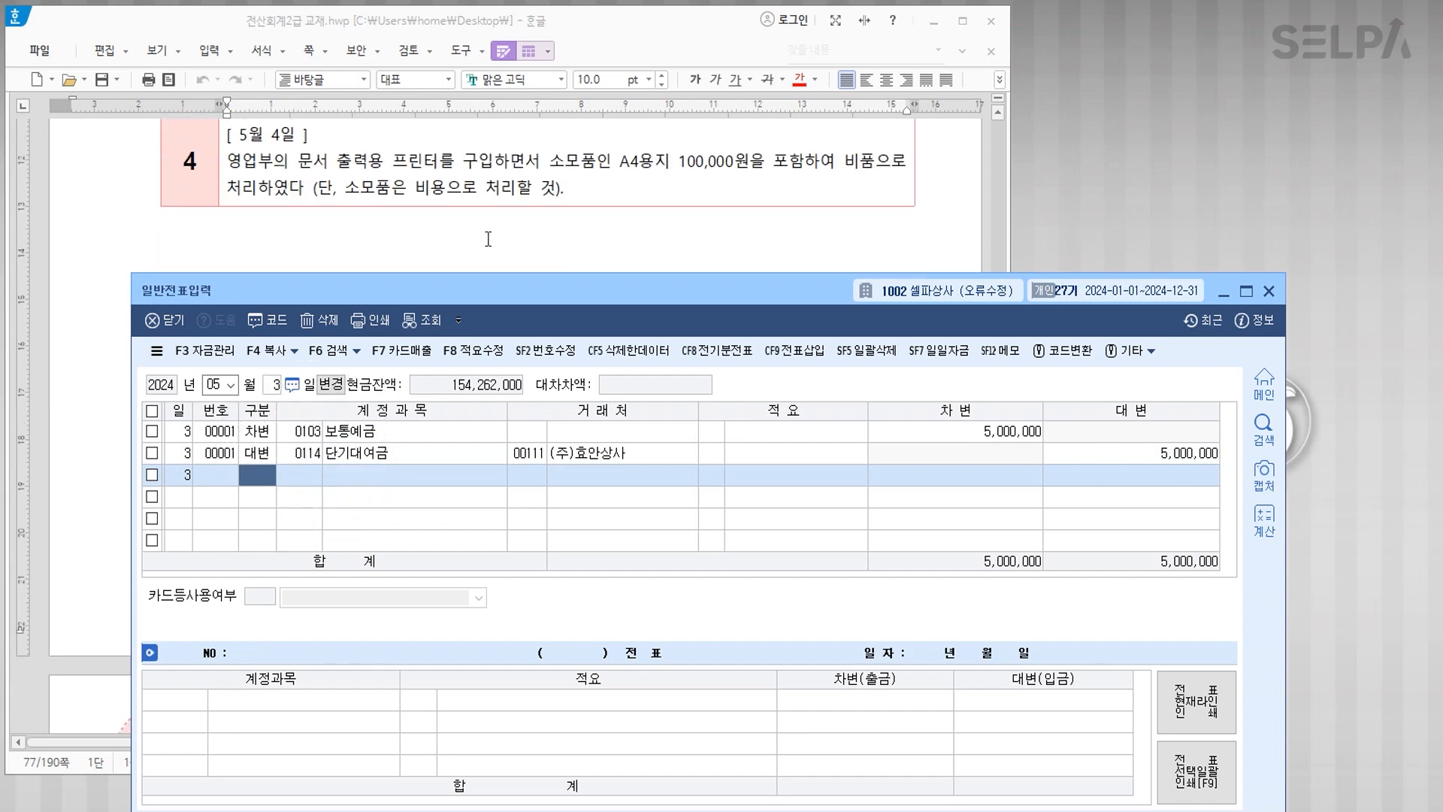
pyautogui.scroll(2, 488, 239)
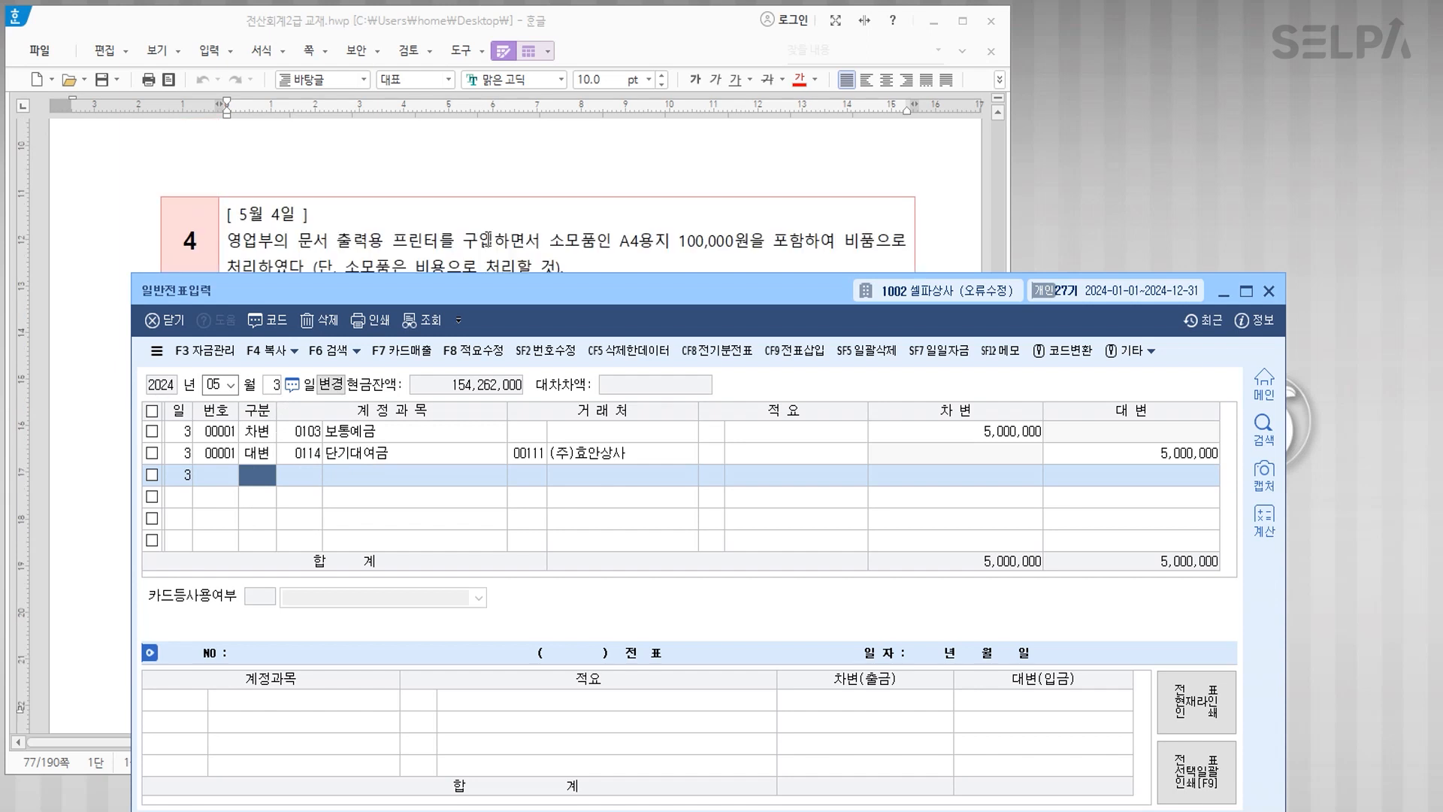
pyautogui.moveTo(539, 295); pyautogui.dragTo(536, 309)
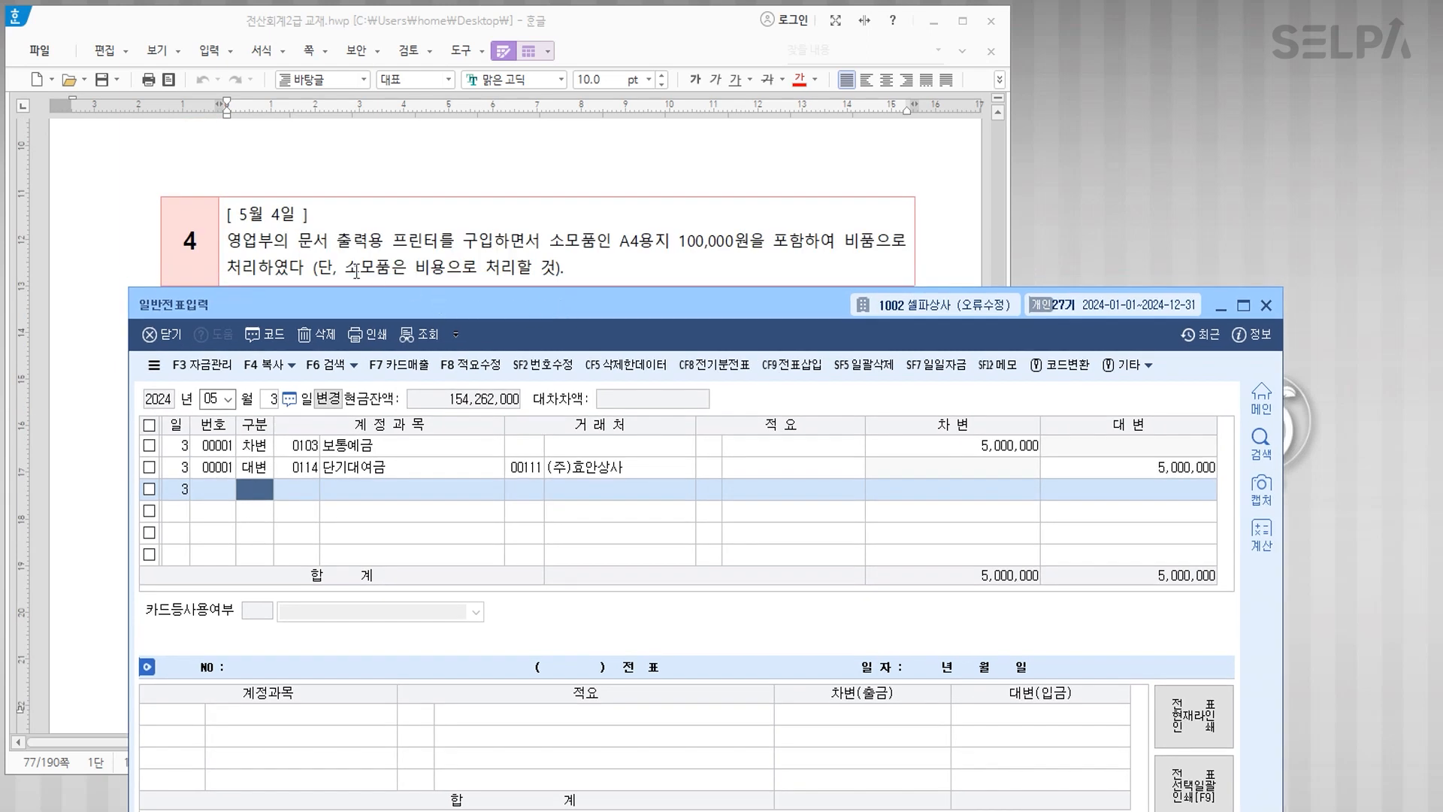
pyautogui.press('Escape')
pyautogui.write('04')
pyautogui.press('Return')
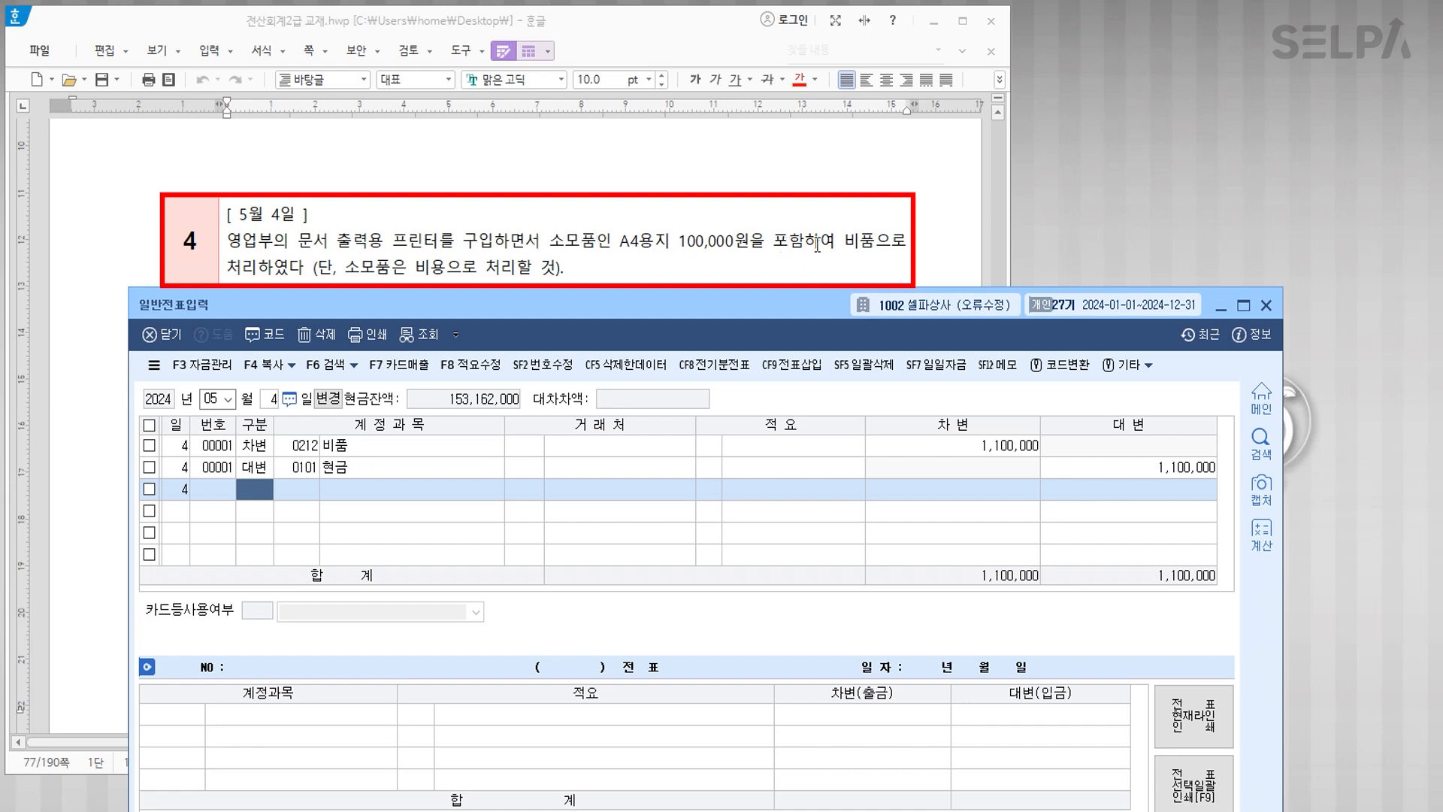
# Step: Set the debit amount of the 비품 line in the May 4 voucher to 1,000,000
pyautogui.click(879, 255)
pyautogui.press('ctrl')
pyautogui.click(1006, 449)
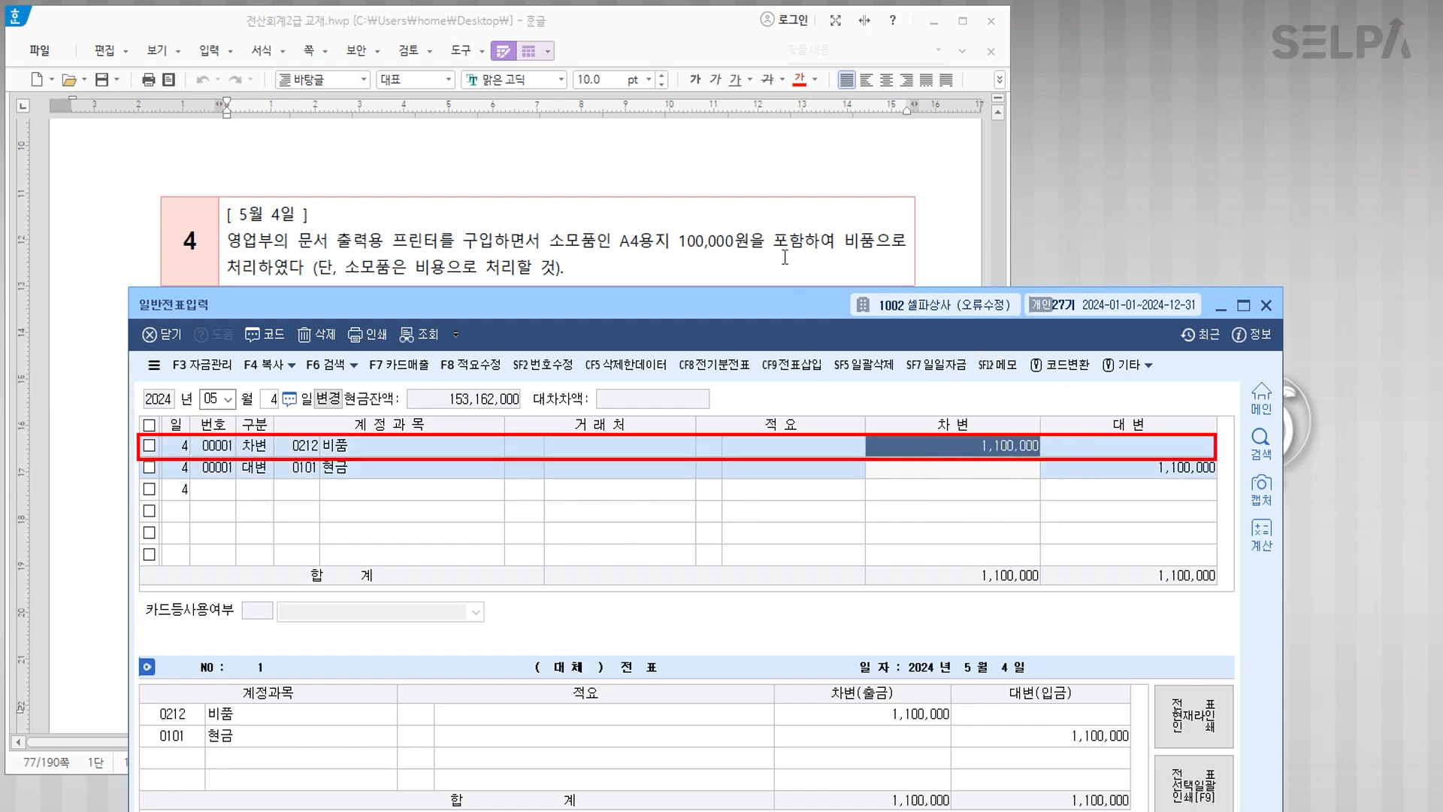
pyautogui.press('ctrl')
pyautogui.press('ctrl')
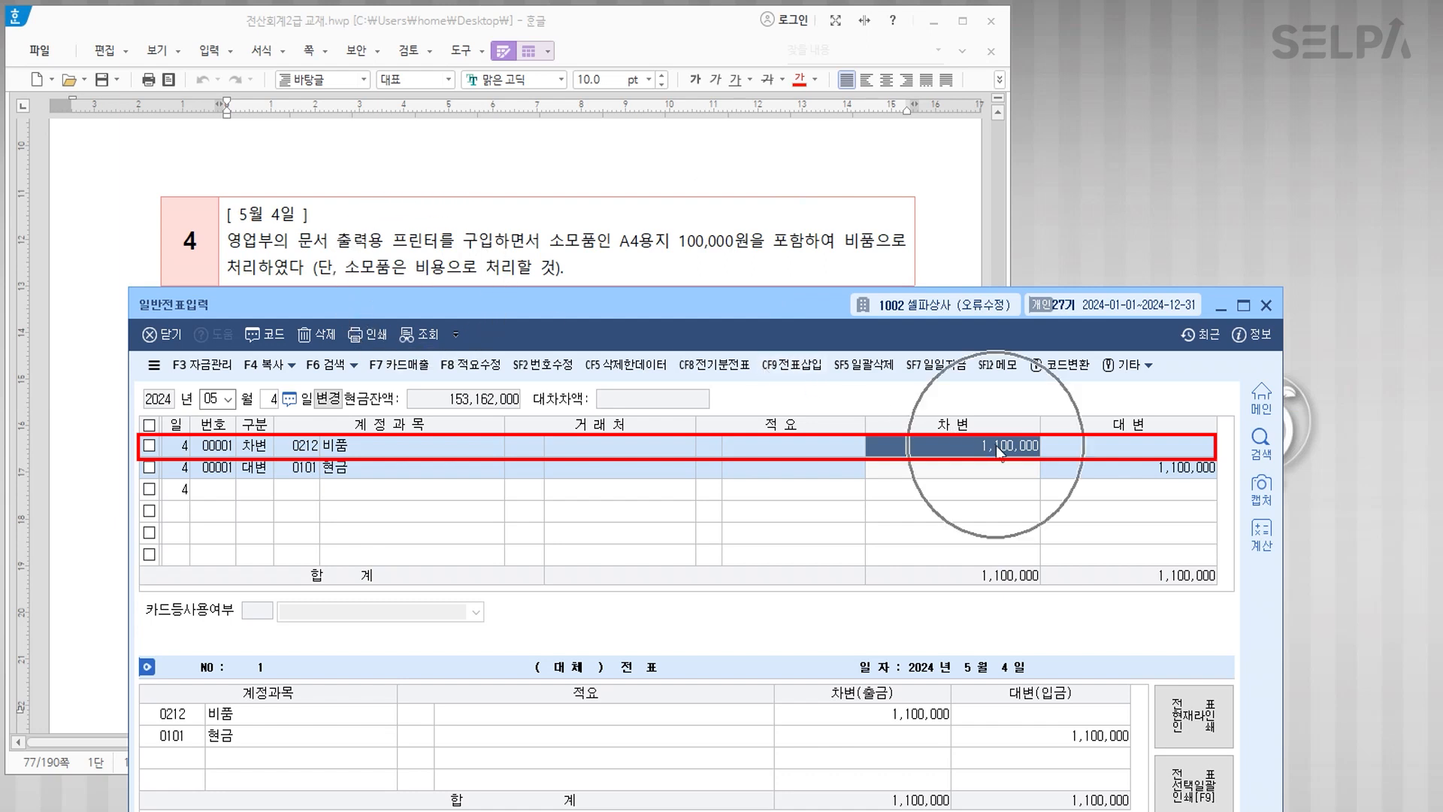
pyautogui.write('1000000')
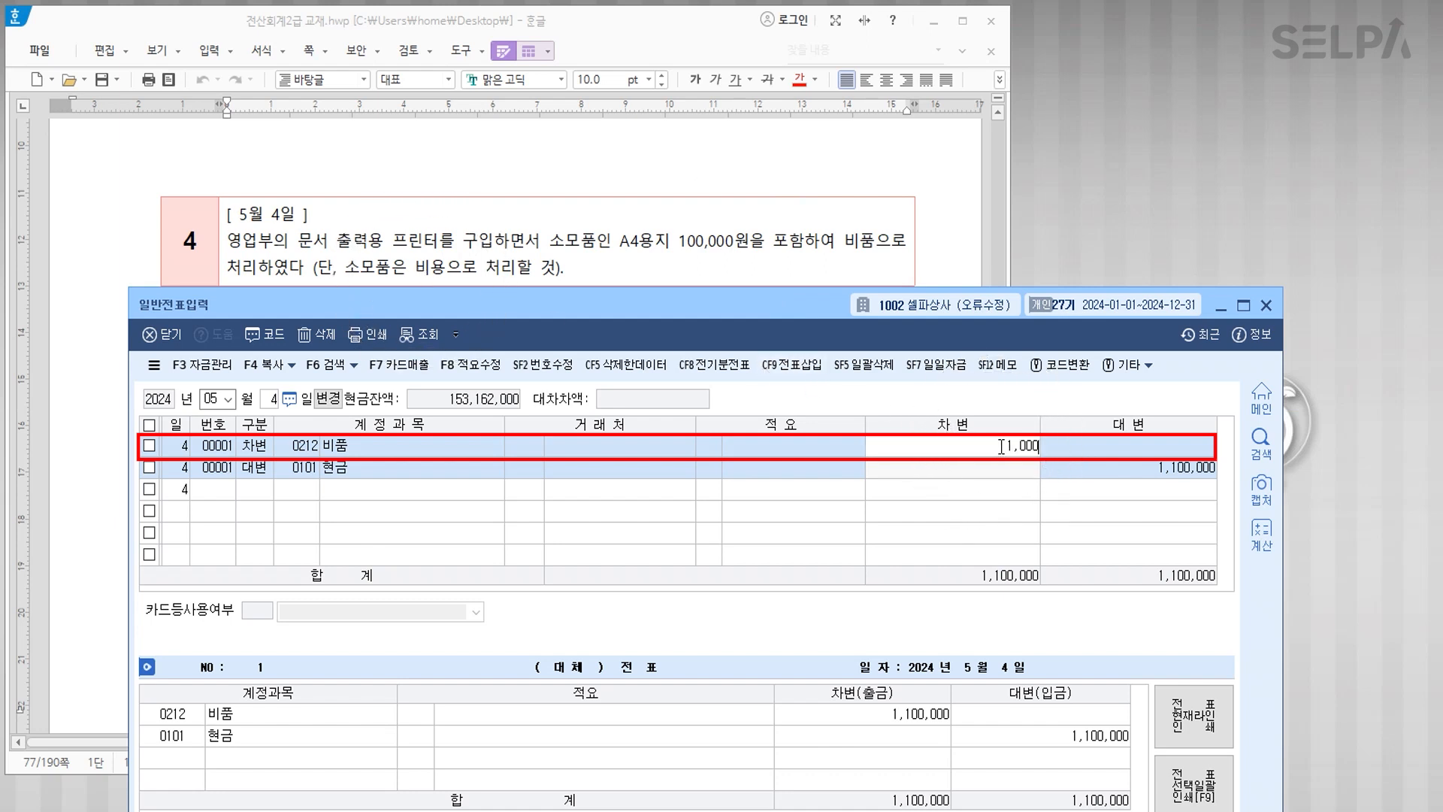
pyautogui.press('Return')
pyautogui.press('Down')
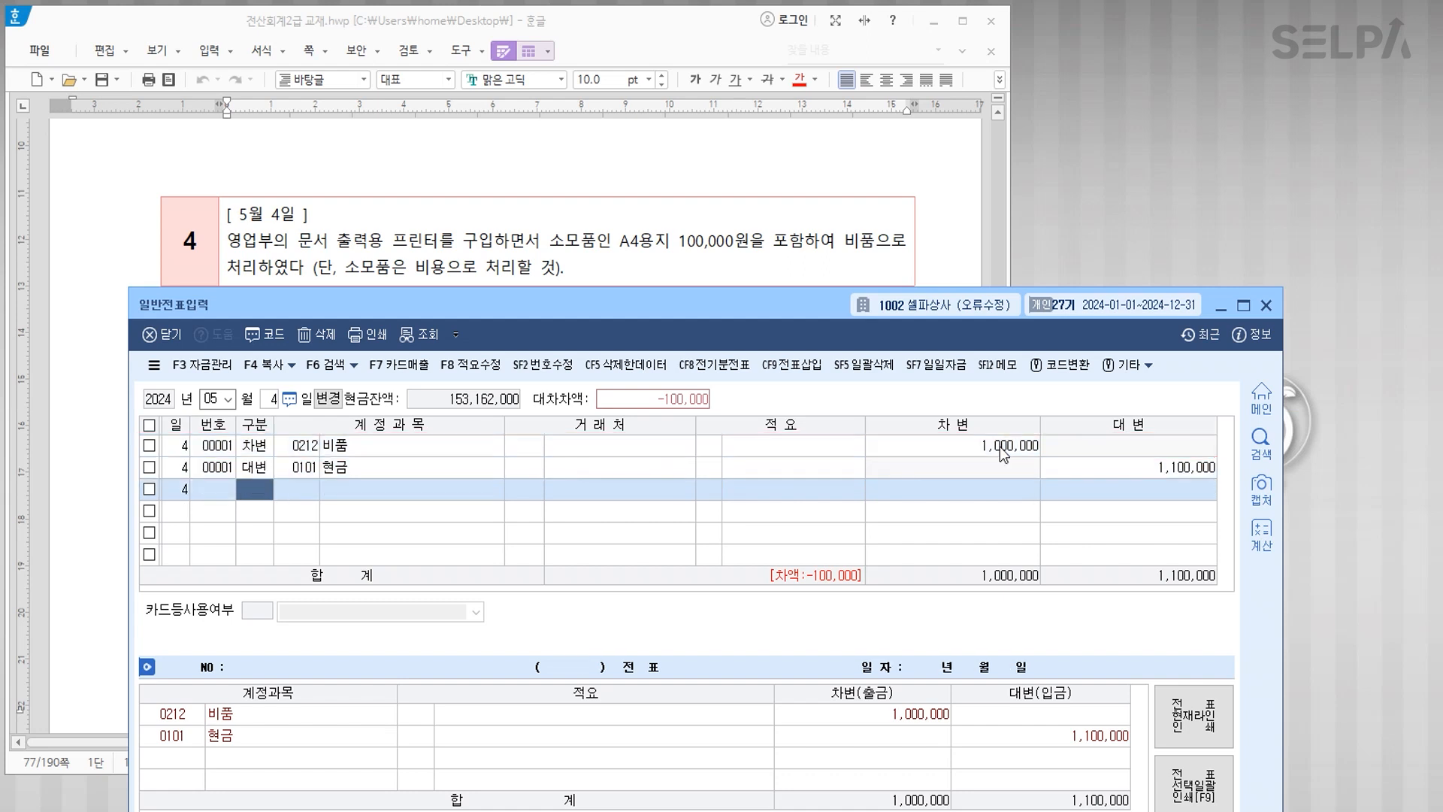
# Step: Add a debit line for 0830 소모품비 with the amount 100,000 to the May 4 voucher
pyautogui.write('3')
pyautogui.press('Return')
pyautogui.write('소모')
pyautogui.press('Return')
pyautogui.press('Down')
pyautogui.press('Down')
pyautogui.press('Down')
pyautogui.press('Down')
pyautogui.press('Down')
pyautogui.press('Down')
pyautogui.press('Down')
pyautogui.press('Down')
pyautogui.press('Return')
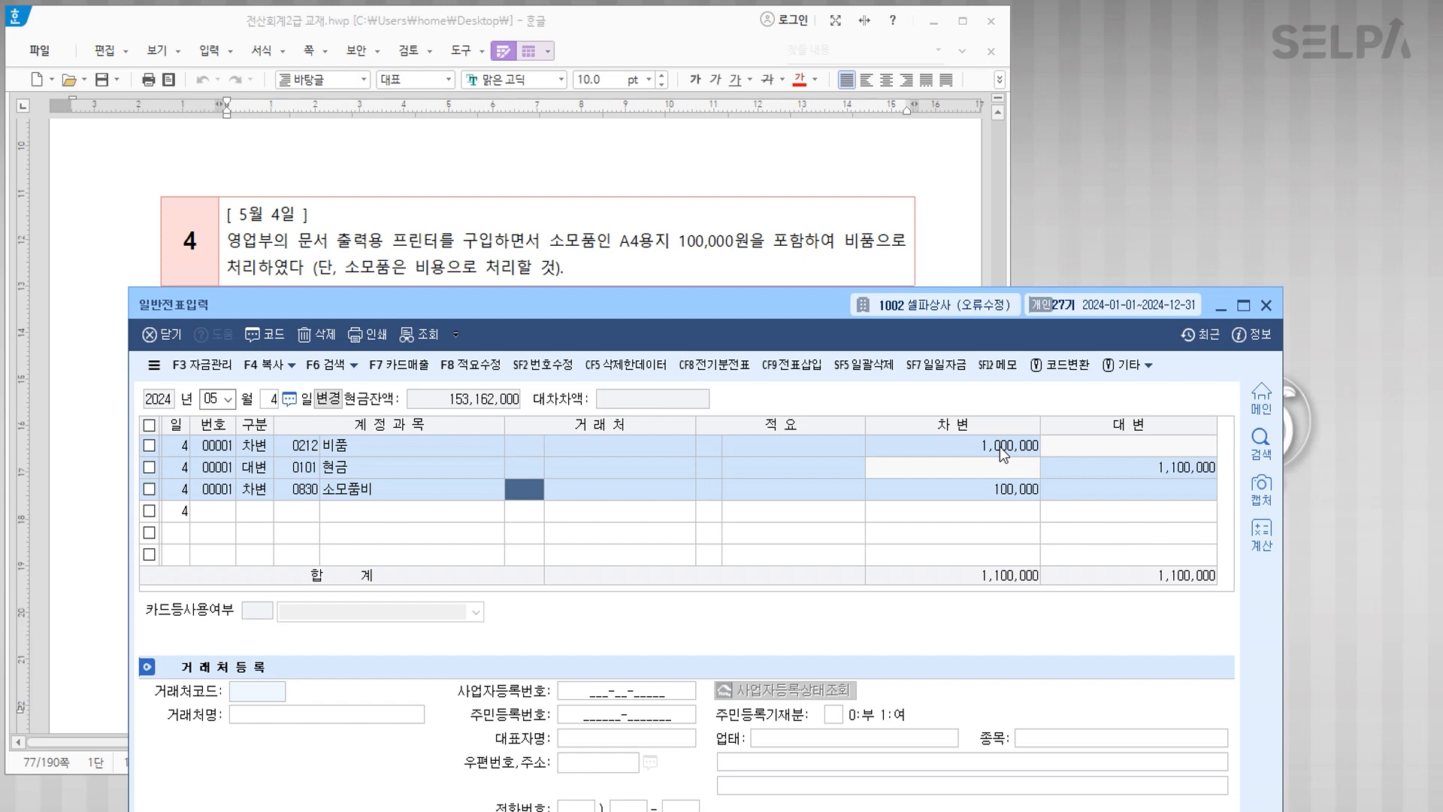
# Step: Delete the 소모품비 line from the May 4 voucher and set the 비품 debit amount back to 1,100,000
pyautogui.press('F5')
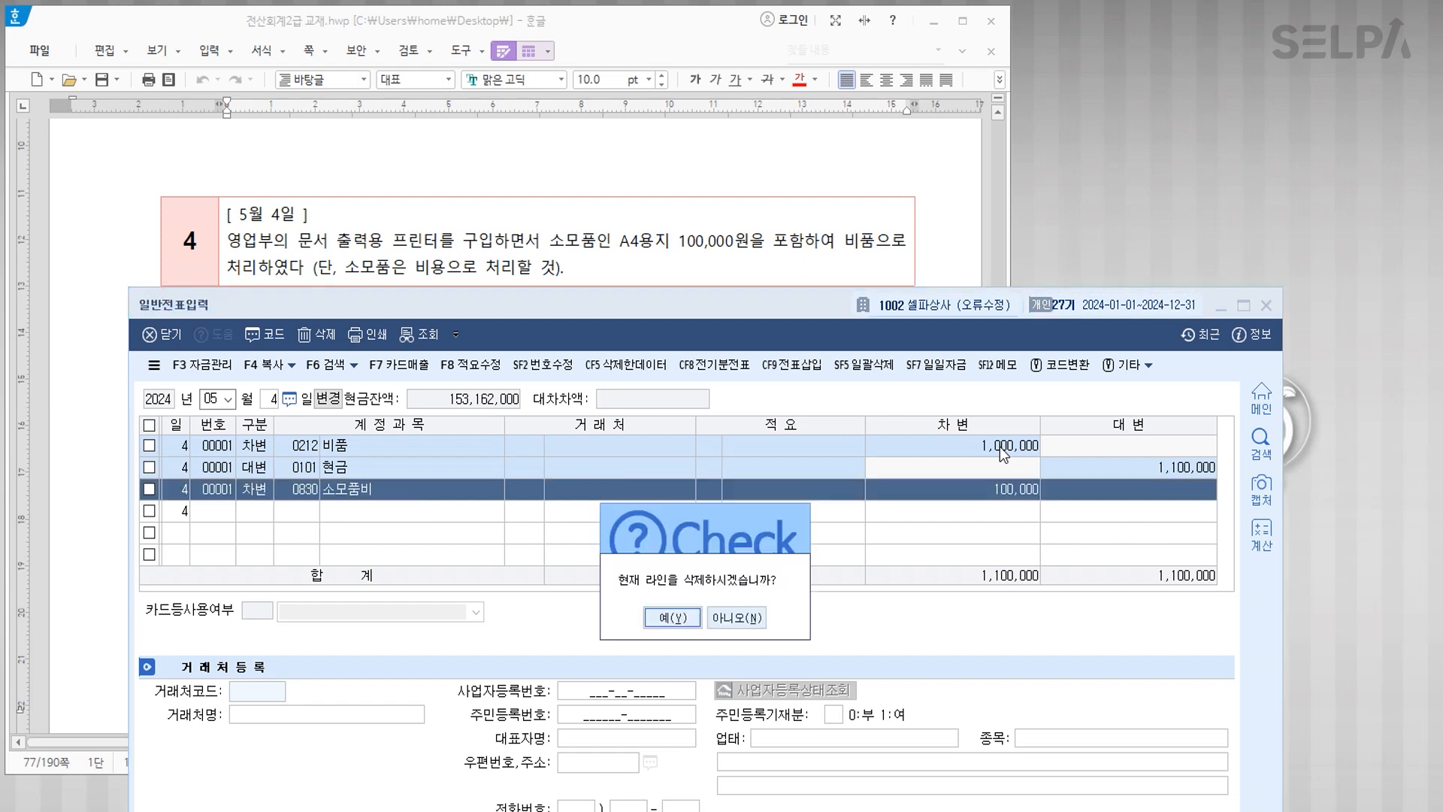
pyautogui.press('Return')
pyautogui.press('Up')
pyautogui.press('Up')
pyautogui.press('Return')
pyautogui.press('Return')
pyautogui.press('Return')
pyautogui.press('Return')
pyautogui.write('1100000')
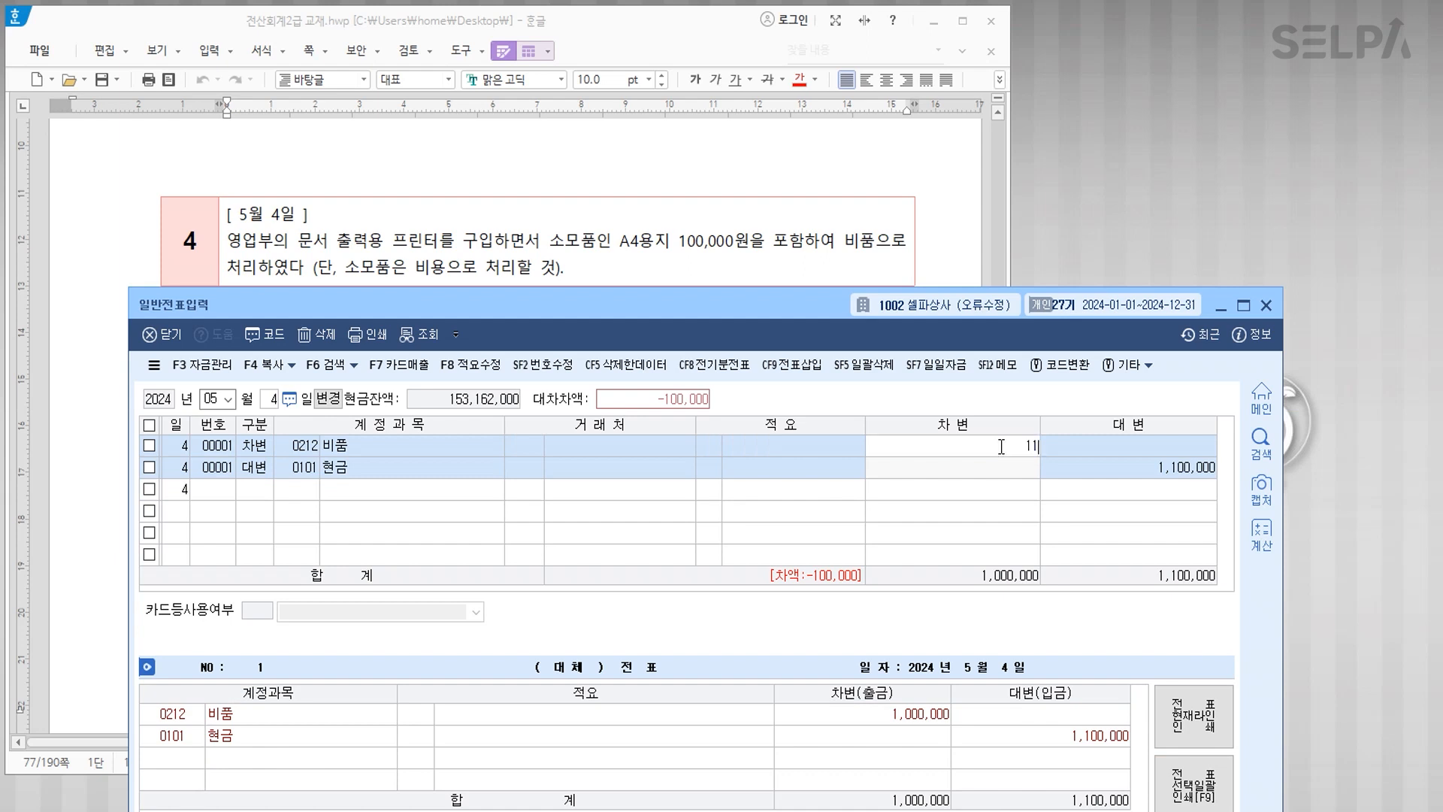
pyautogui.press('Return')
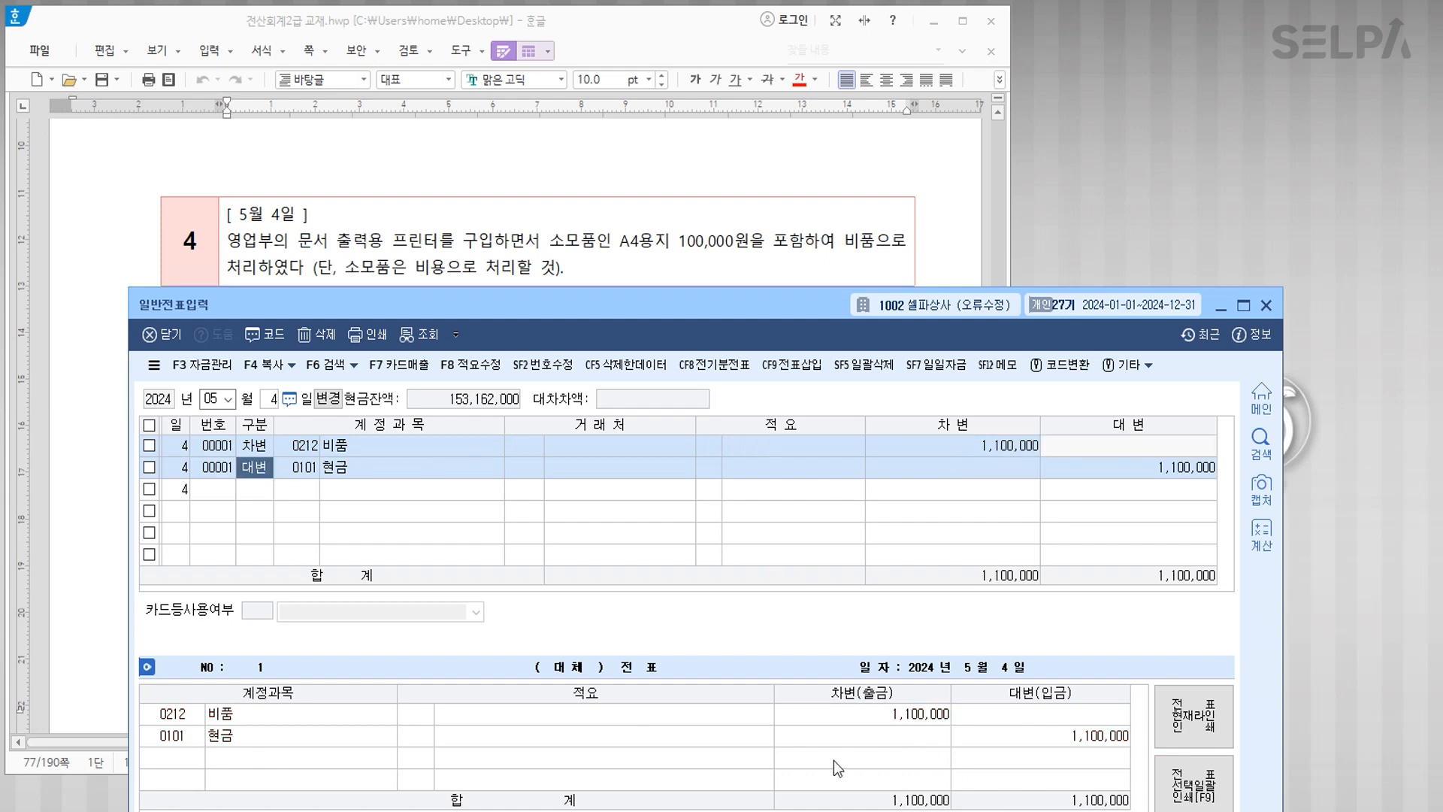
# Step: Enter a new May 4 debit line for account 0830 소모품비 with the amount 100,000
pyautogui.press('Down')
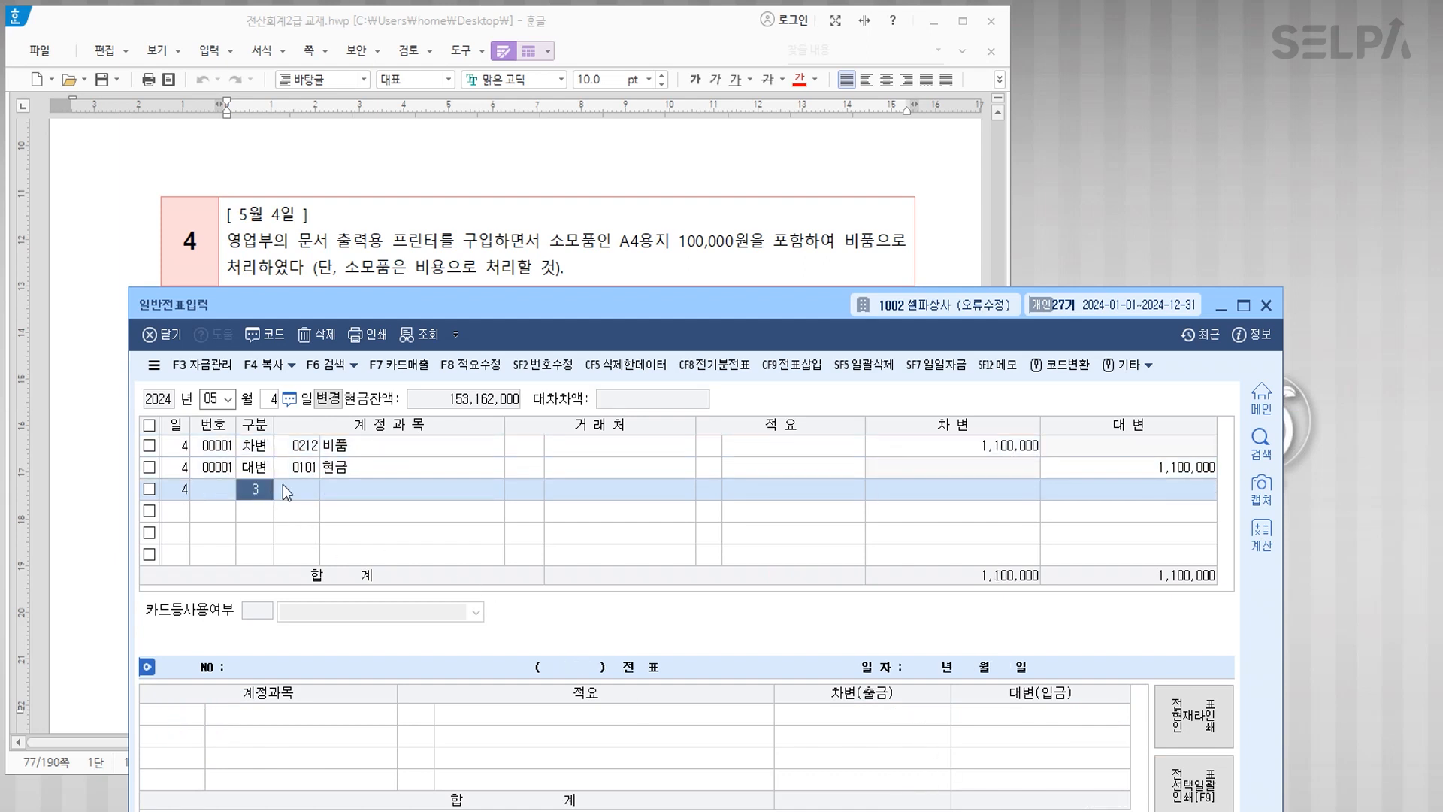
pyautogui.write('소모')
pyautogui.press('Return')
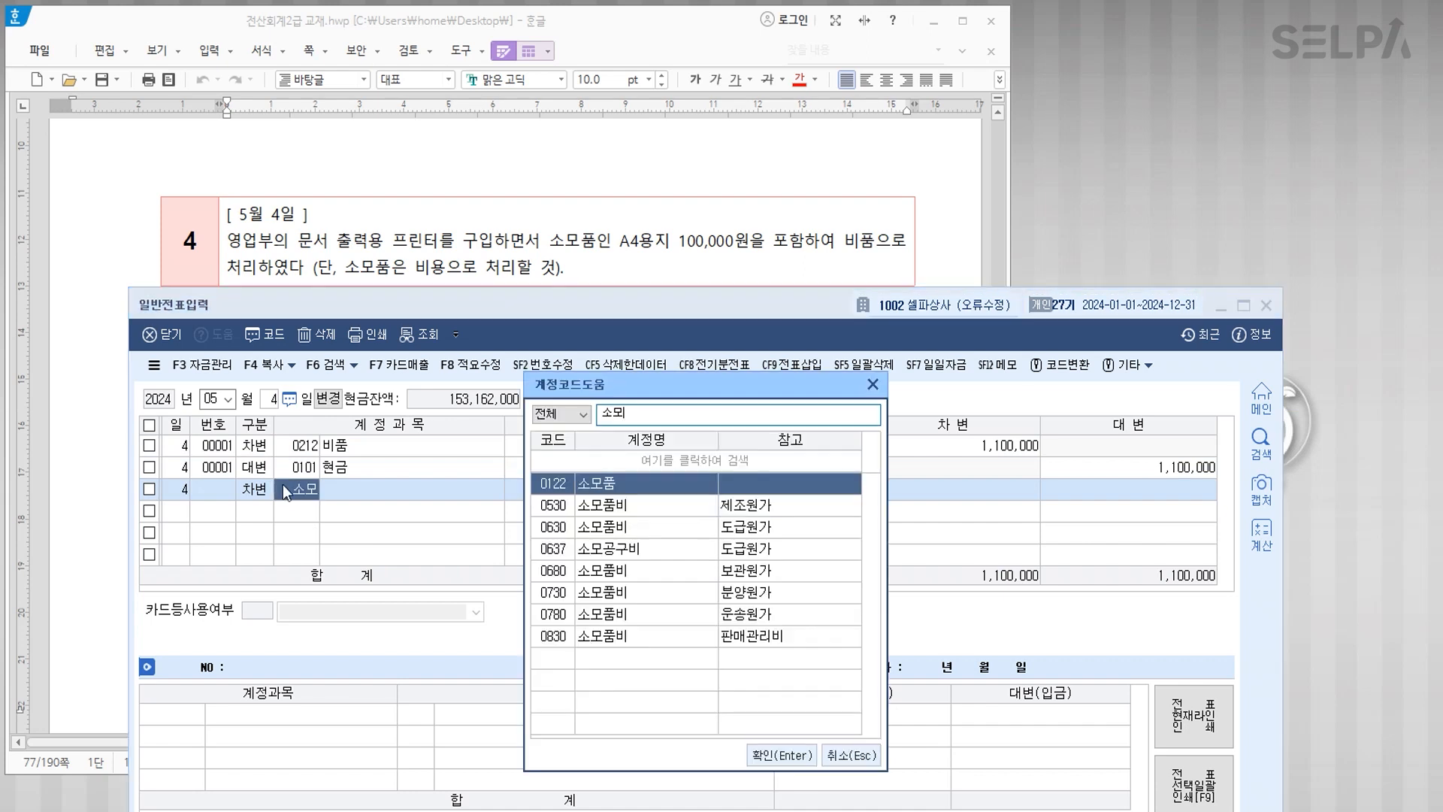
pyautogui.press('Down')
pyautogui.press('Down')
pyautogui.press('Down')
pyautogui.press('Down')
pyautogui.press('Down')
pyautogui.press('Down')
pyautogui.press('Return')
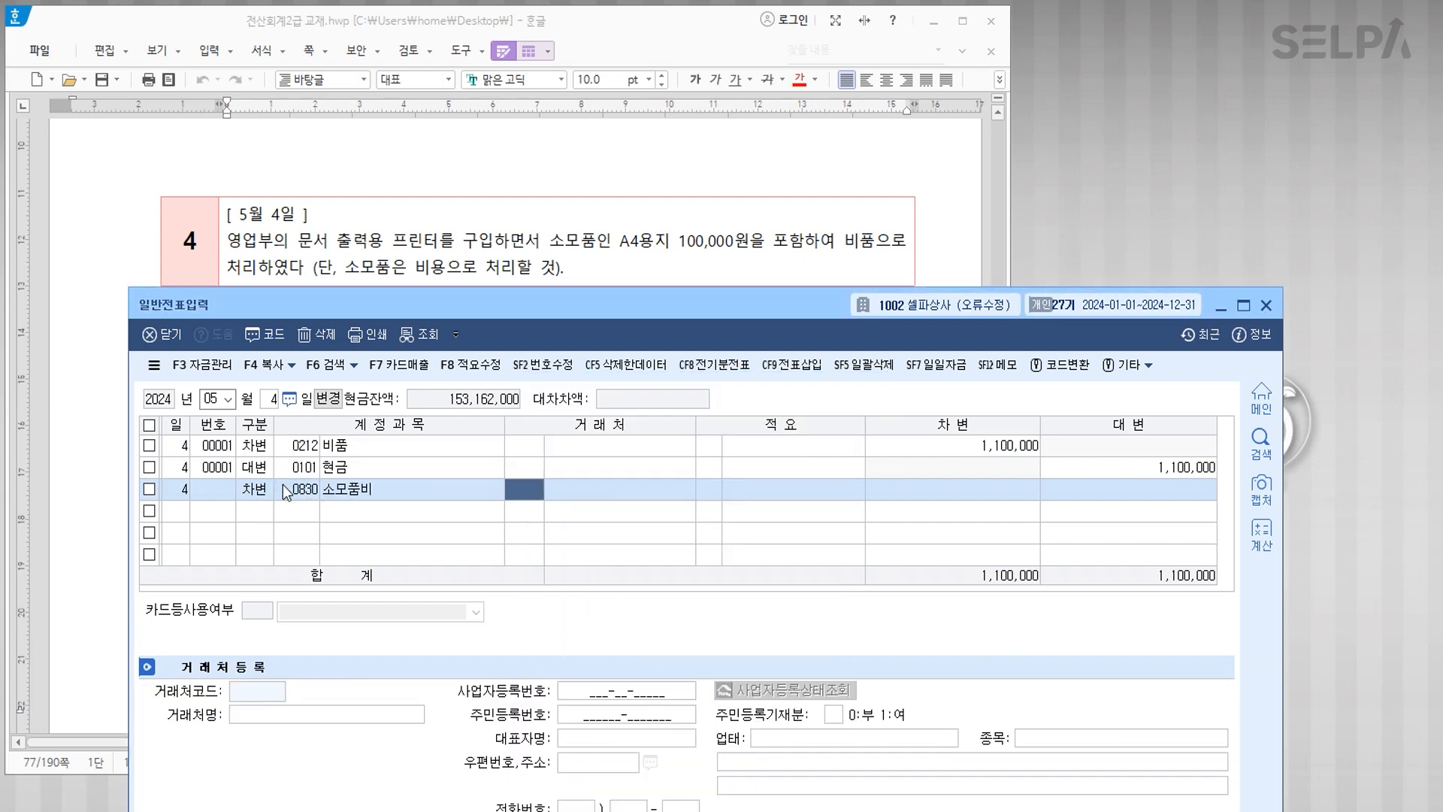
pyautogui.press('Return')
pyautogui.write('1000000')
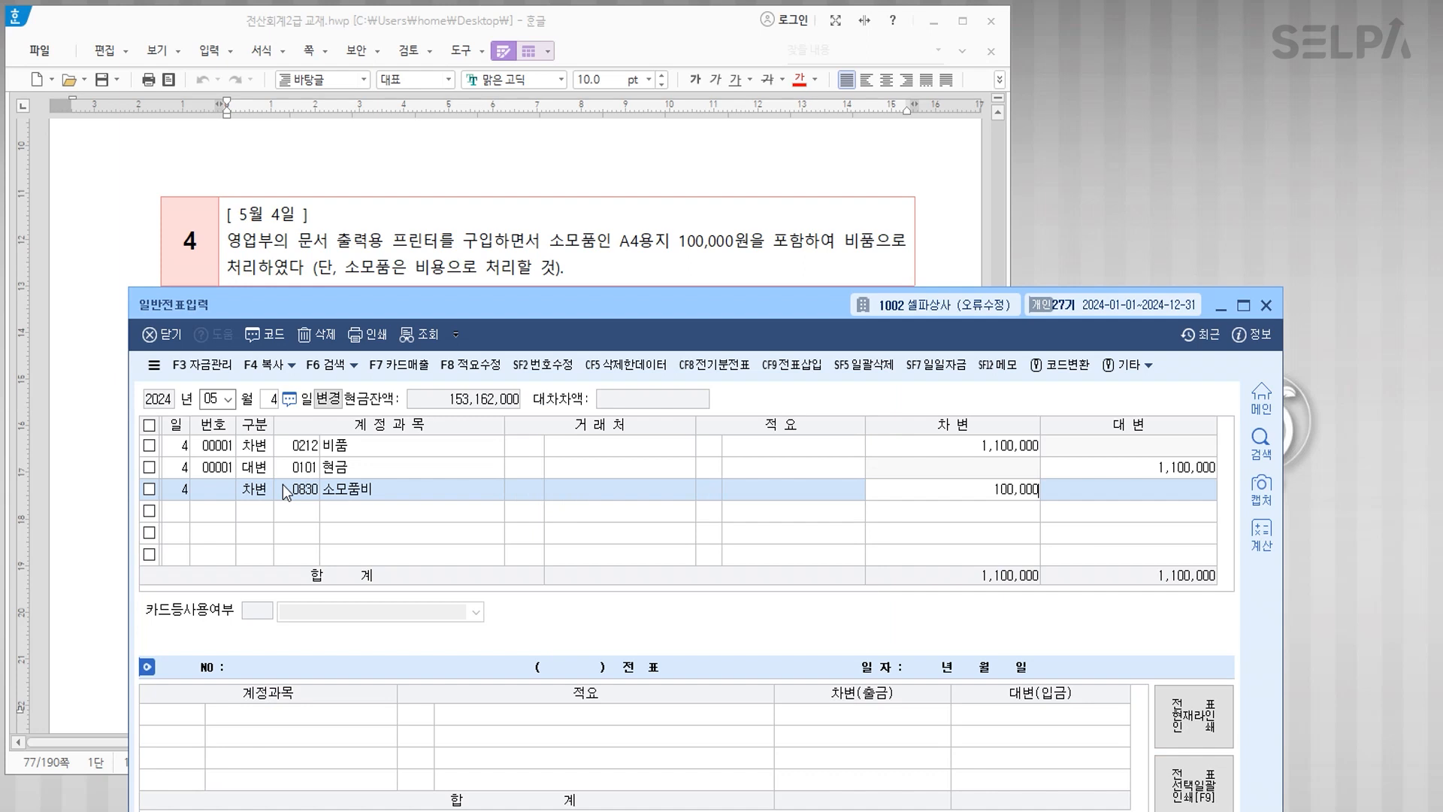
pyautogui.press('Return')
# Step: Set the debit amount of the 0212 비품 line dated May 4 to 1,000,000
pyautogui.press('Up')
pyautogui.press('Up')
pyautogui.press('Up')
pyautogui.press('Return')
pyautogui.press('Return')
pyautogui.press('Return')
pyautogui.press('Return')
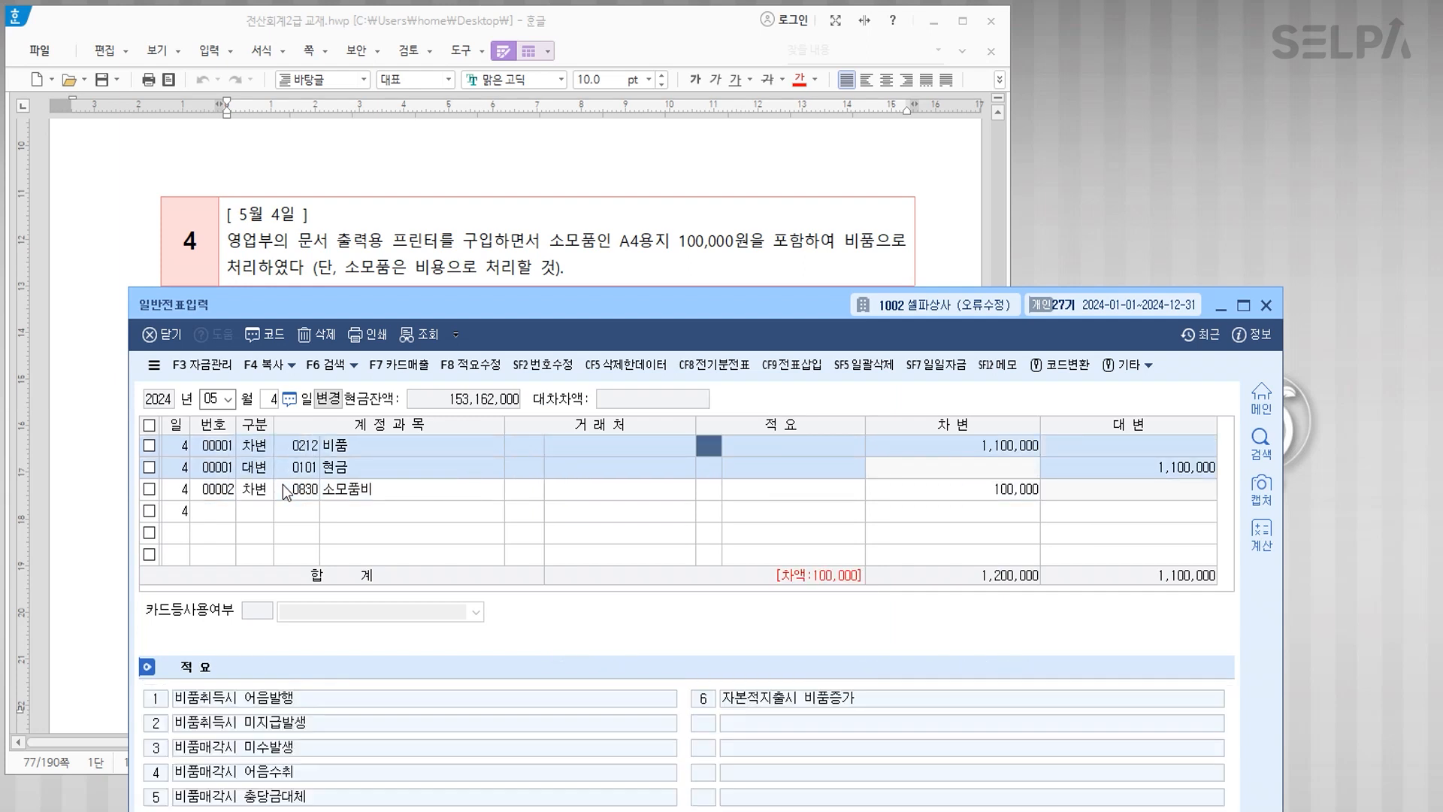
pyautogui.write('1000000')
pyautogui.press('Return')
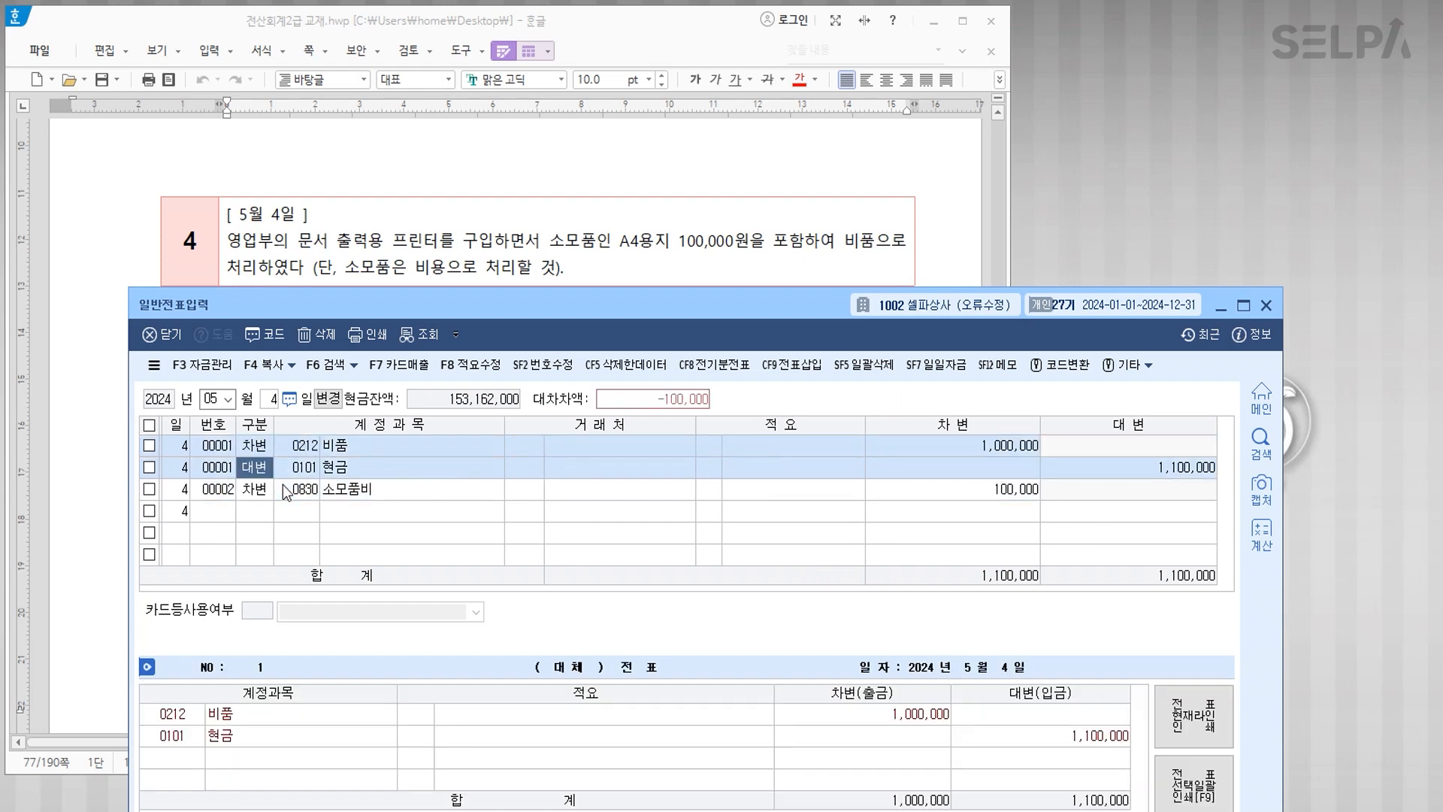
# Step: Check the debit-credit difference and the voucher numbers of the 비품, 현금 and 소모품비 lines dated May 4
pyautogui.click(562, 454)
pyautogui.click(558, 489)
pyautogui.click(476, 463)
pyautogui.click(463, 498)
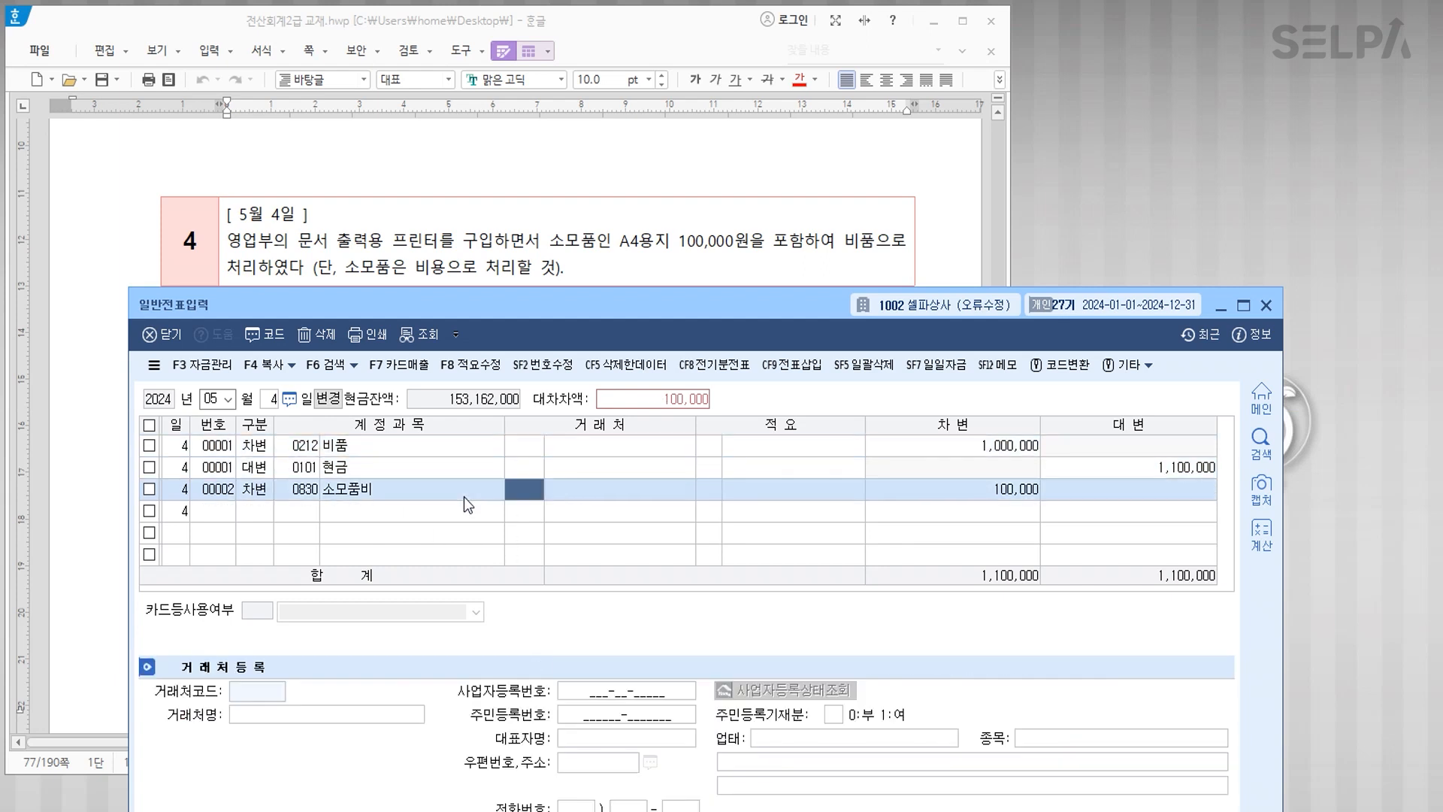
pyautogui.click(477, 455)
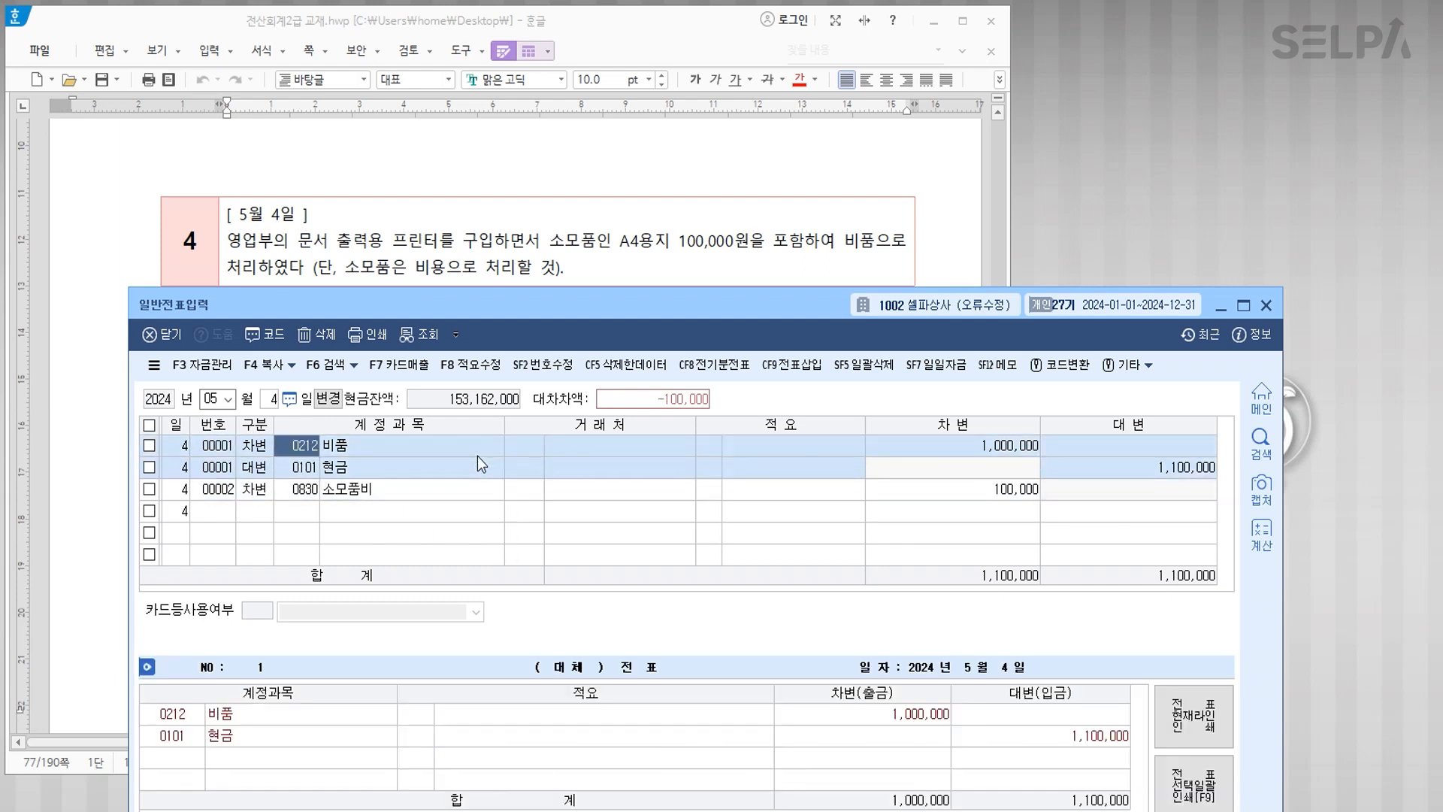
pyautogui.click(481, 493)
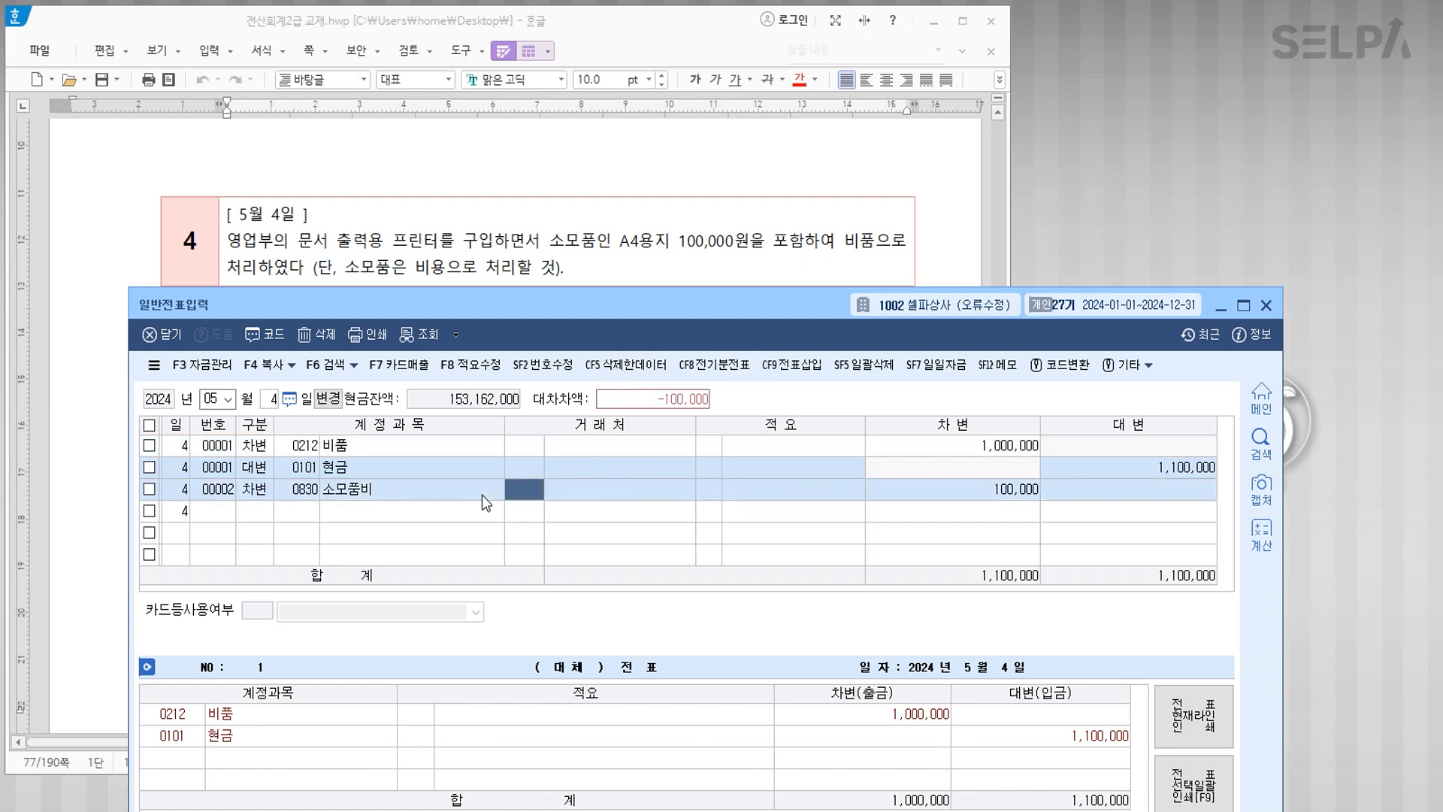
pyautogui.click(684, 408)
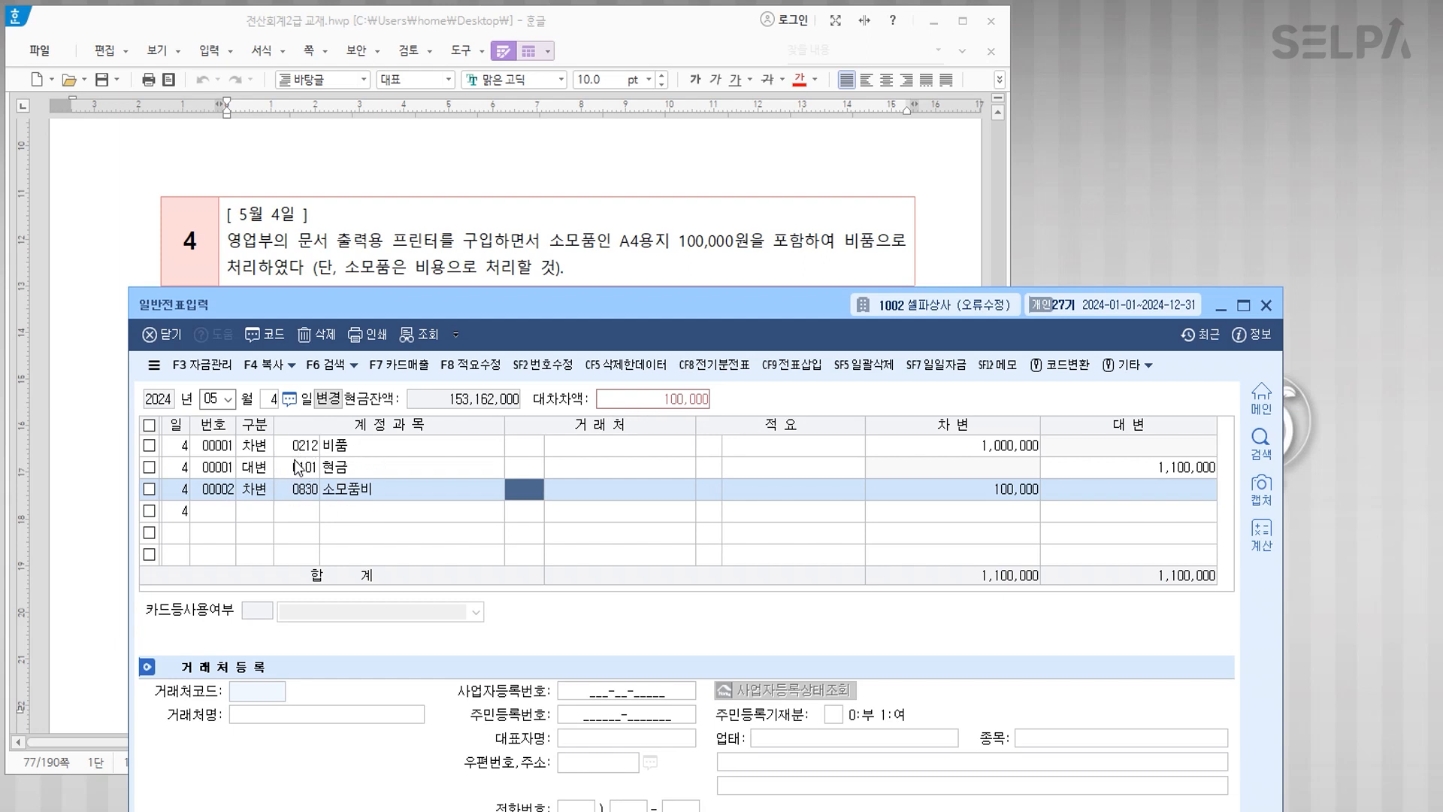
pyautogui.click(225, 491)
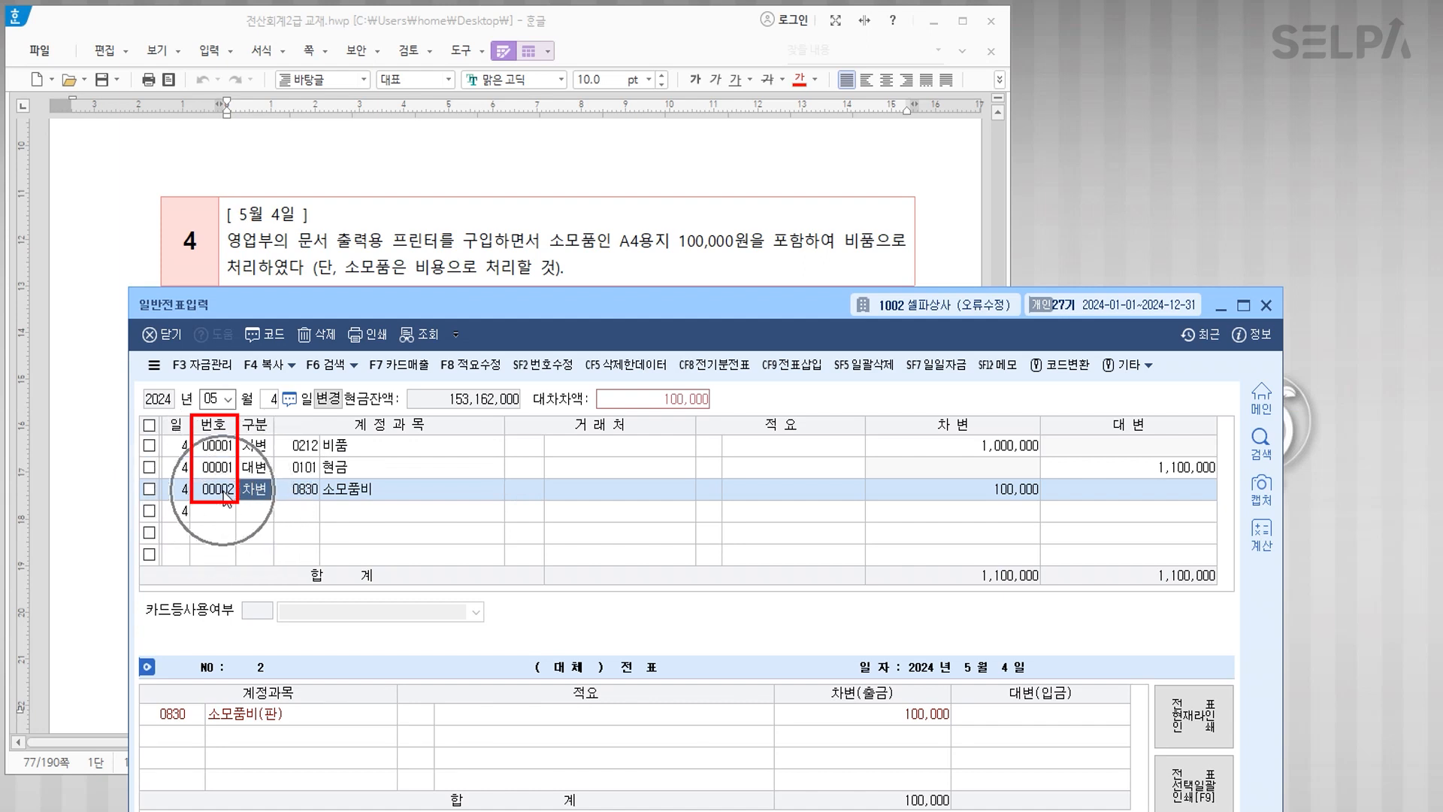
# Step: Use voucher number editing to set the 소모품비 line's number to 00001, leave that mode and recheck the line
pyautogui.click(543, 368)
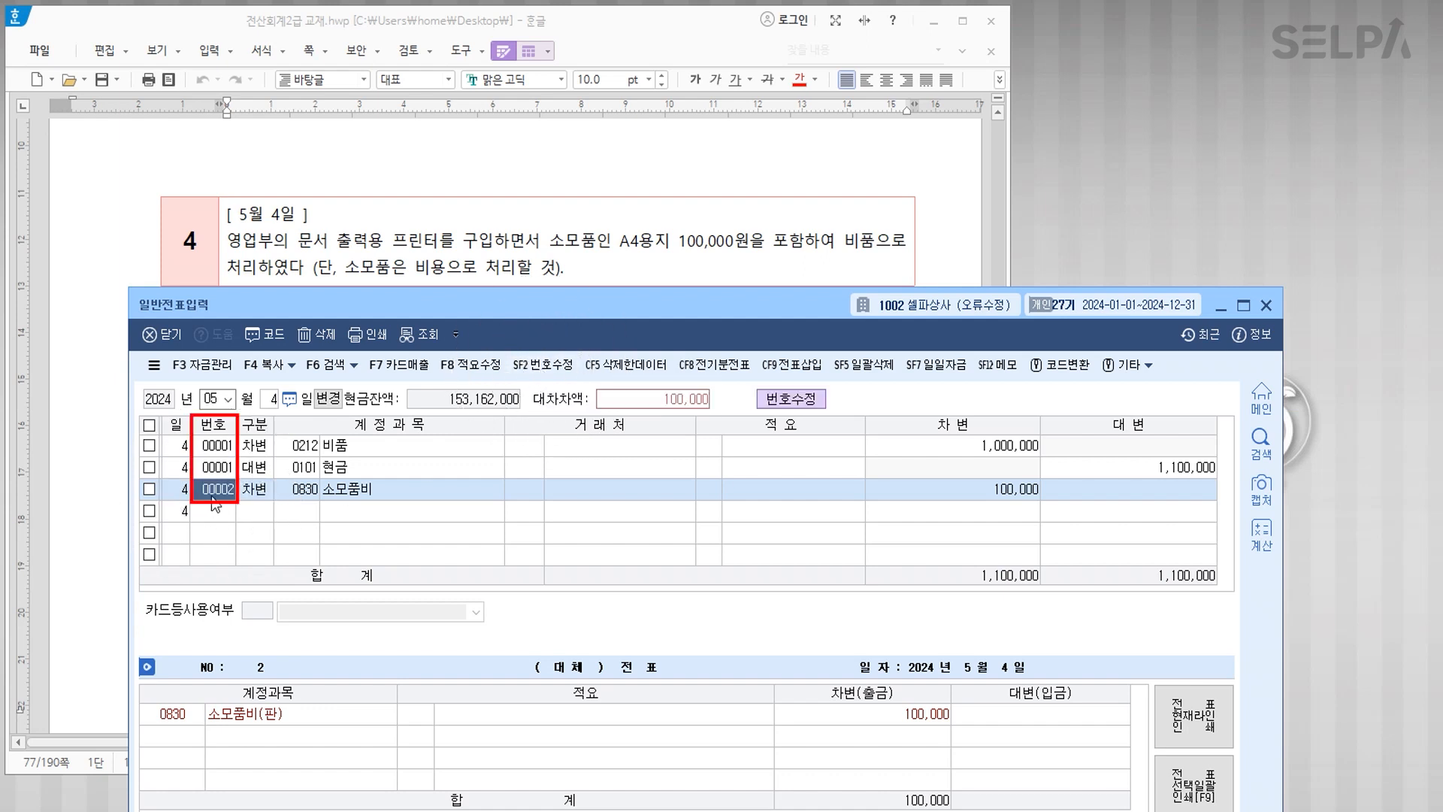
pyautogui.write('1')
pyautogui.press('Return')
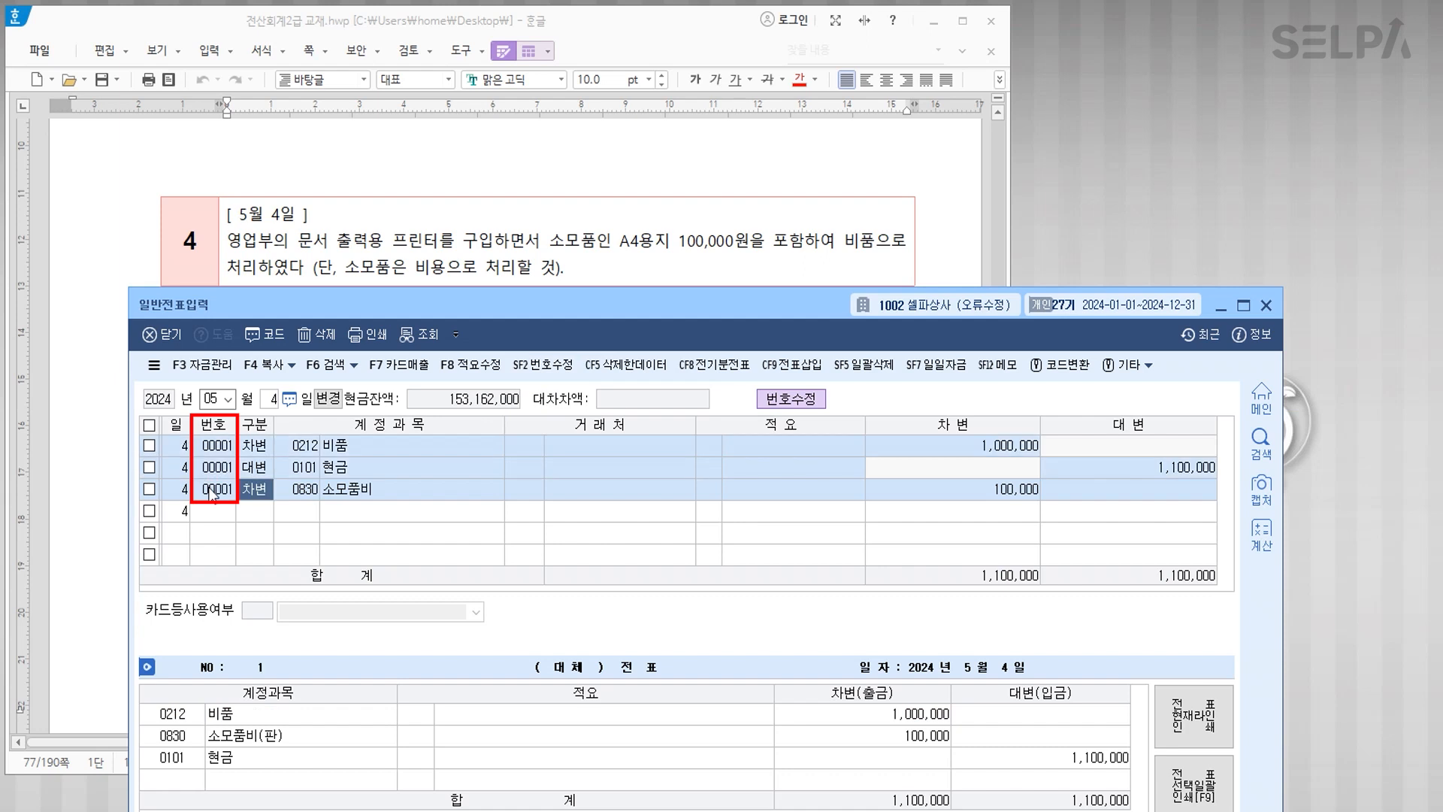
pyautogui.click(551, 369)
pyautogui.click(551, 369)
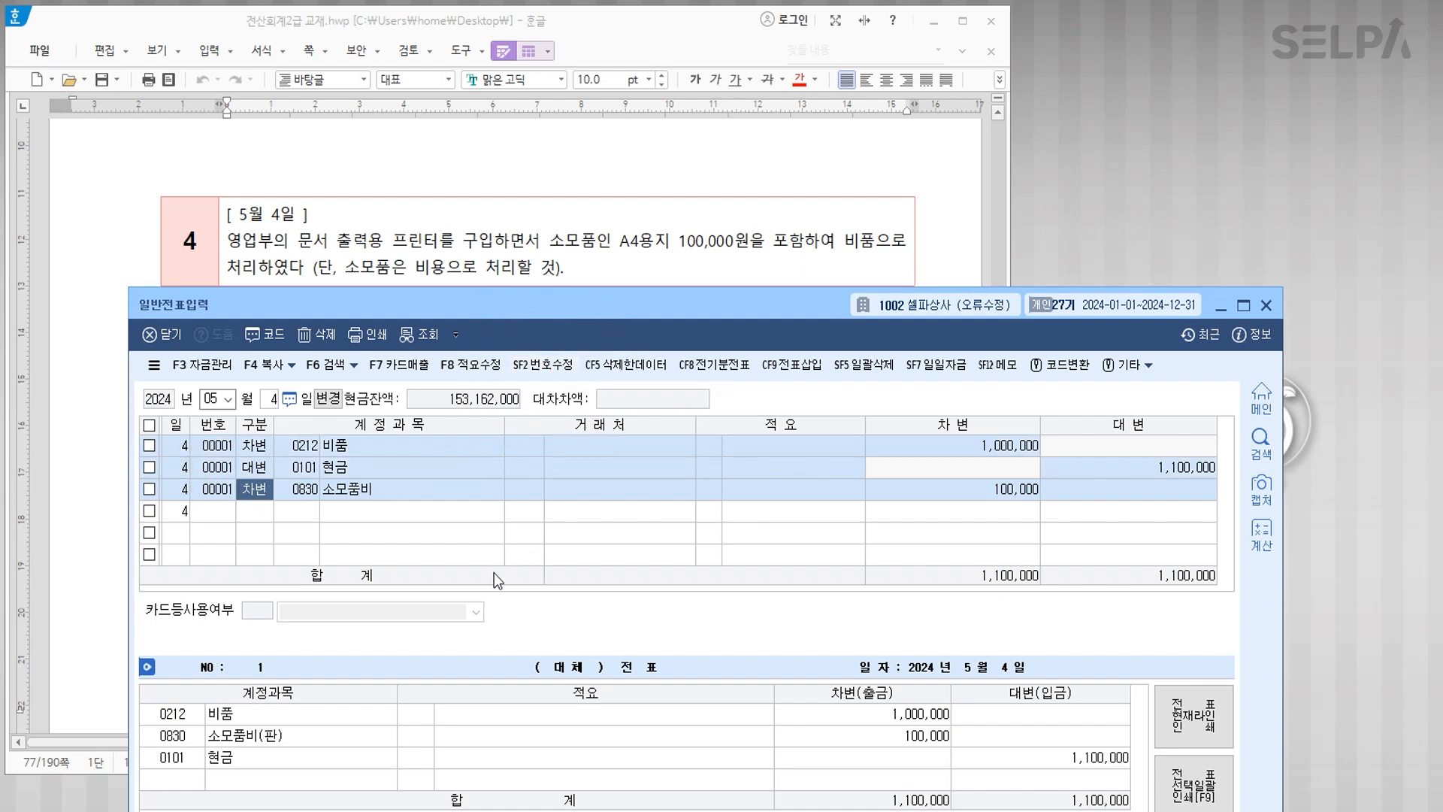
pyautogui.press('Return')
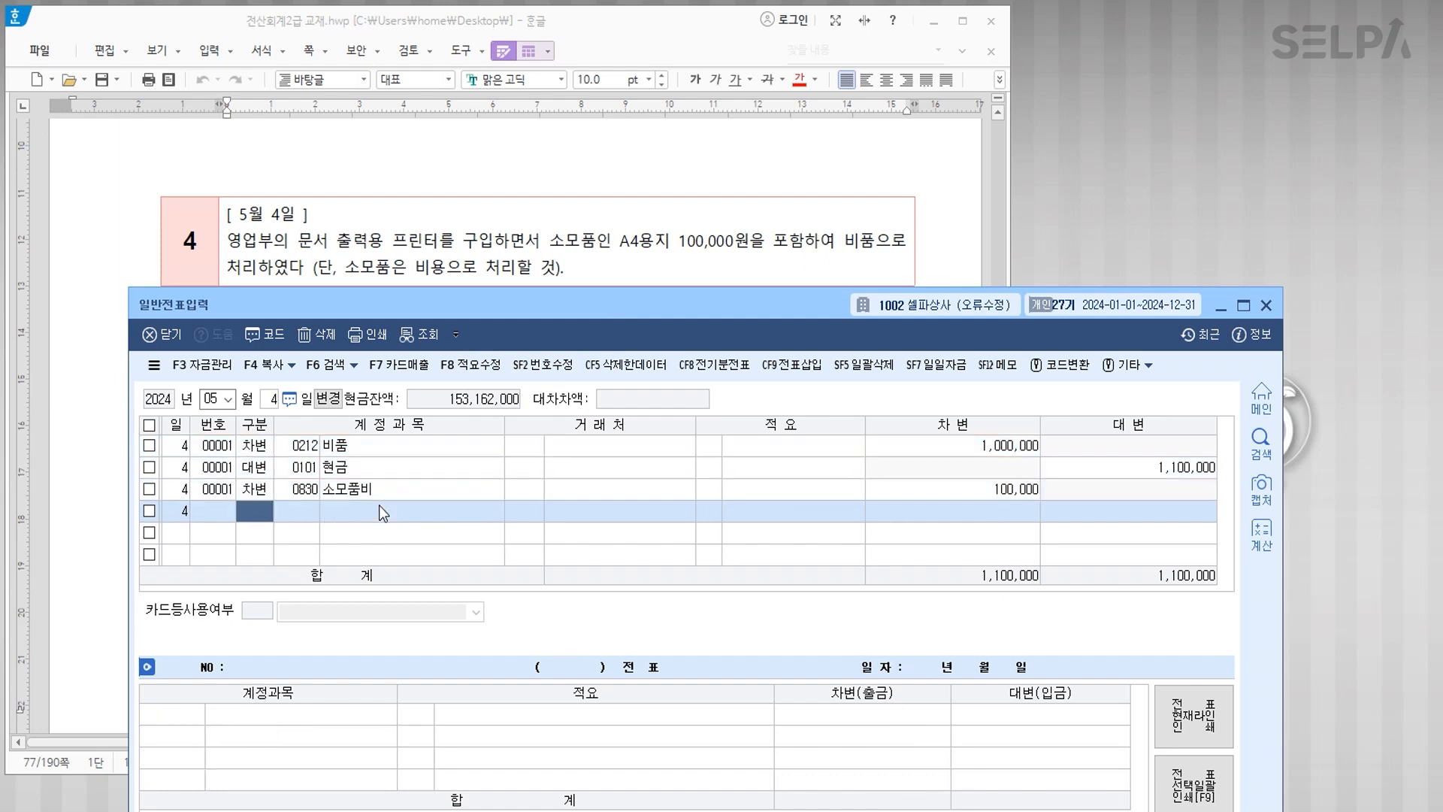
pyautogui.press('Return')
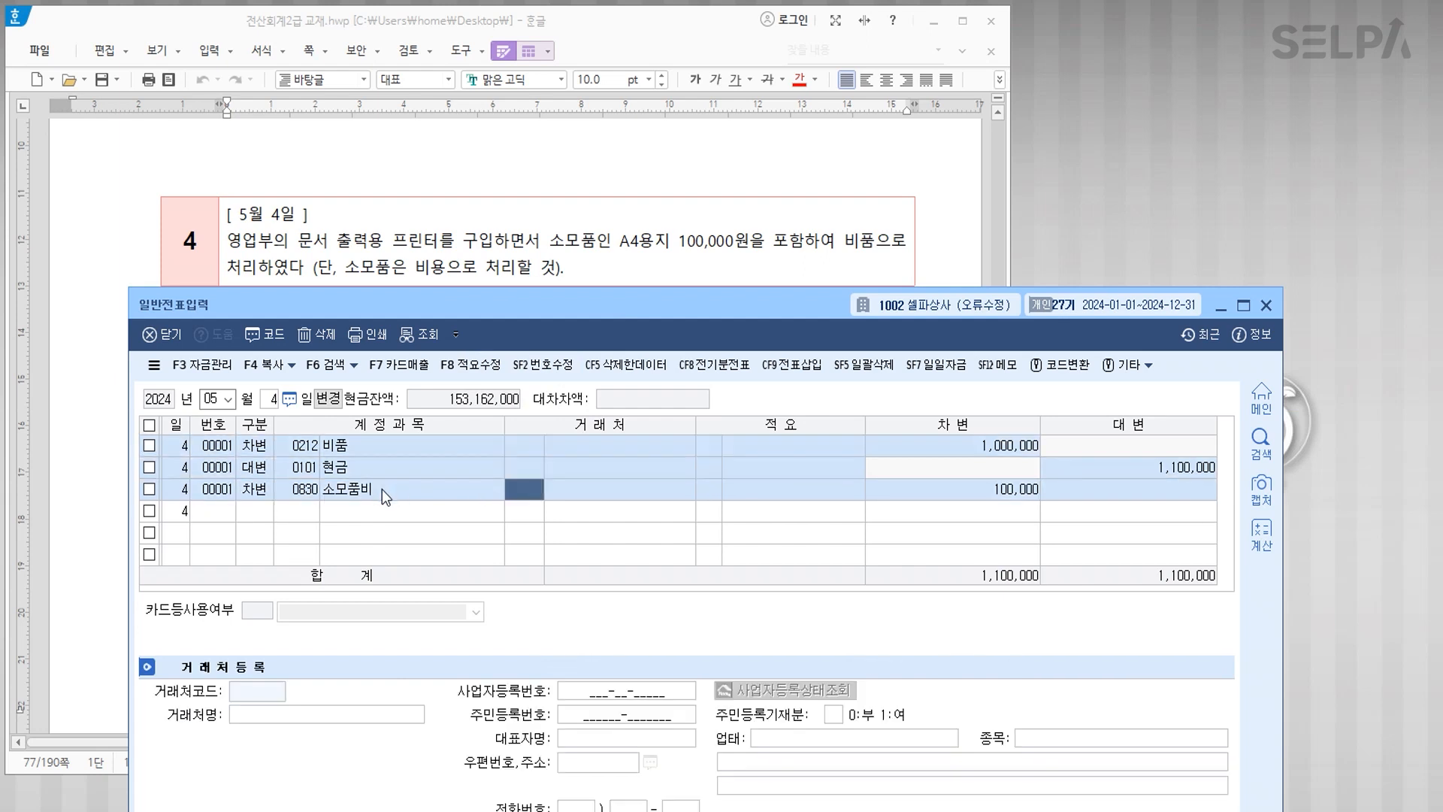
pyautogui.click(382, 489)
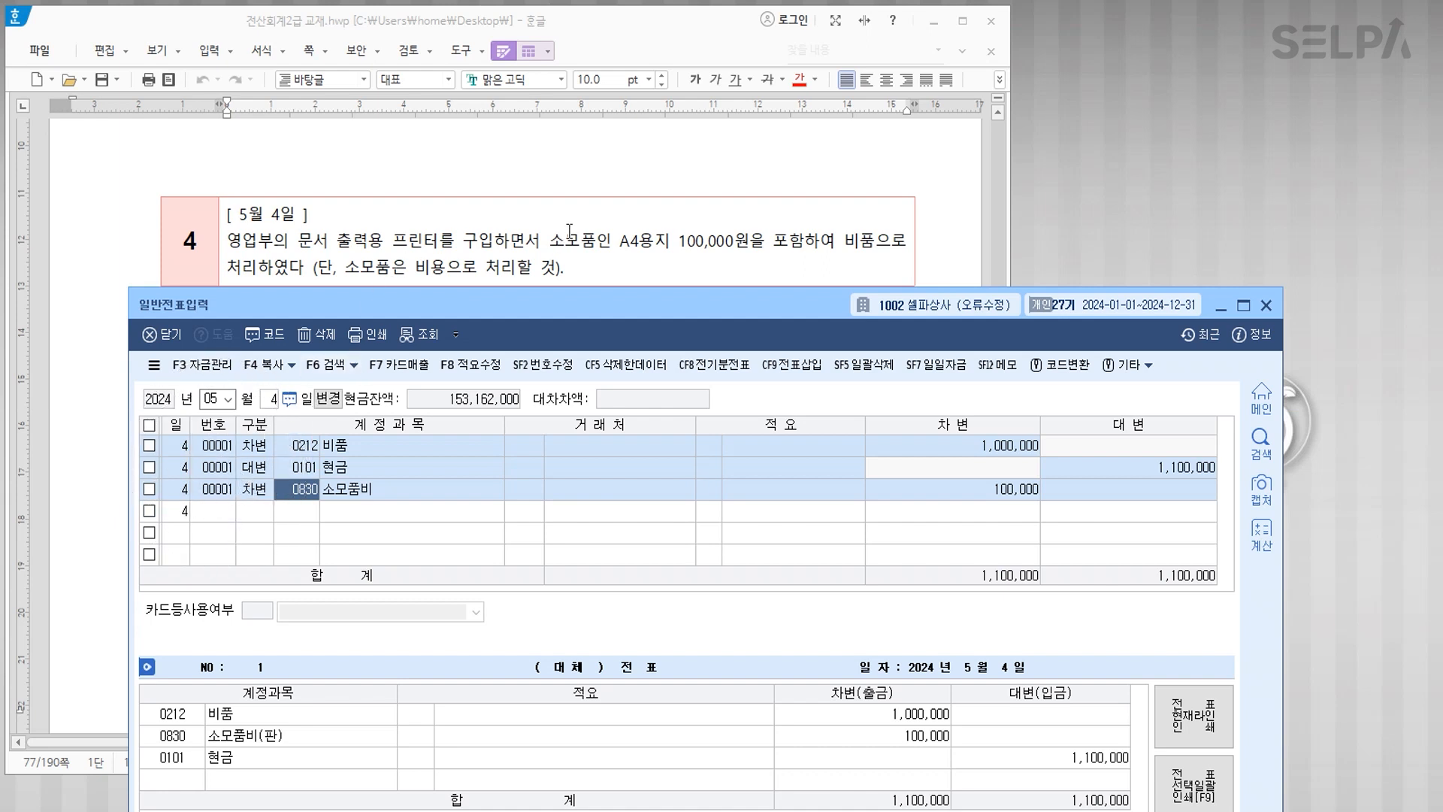
# Step: Load the May 5 voucher for question 5 and set the debit amount of its 외상매입금 line to 100,000
pyautogui.scroll(-2, 570, 231)
pyautogui.scroll(-4, 571, 231)
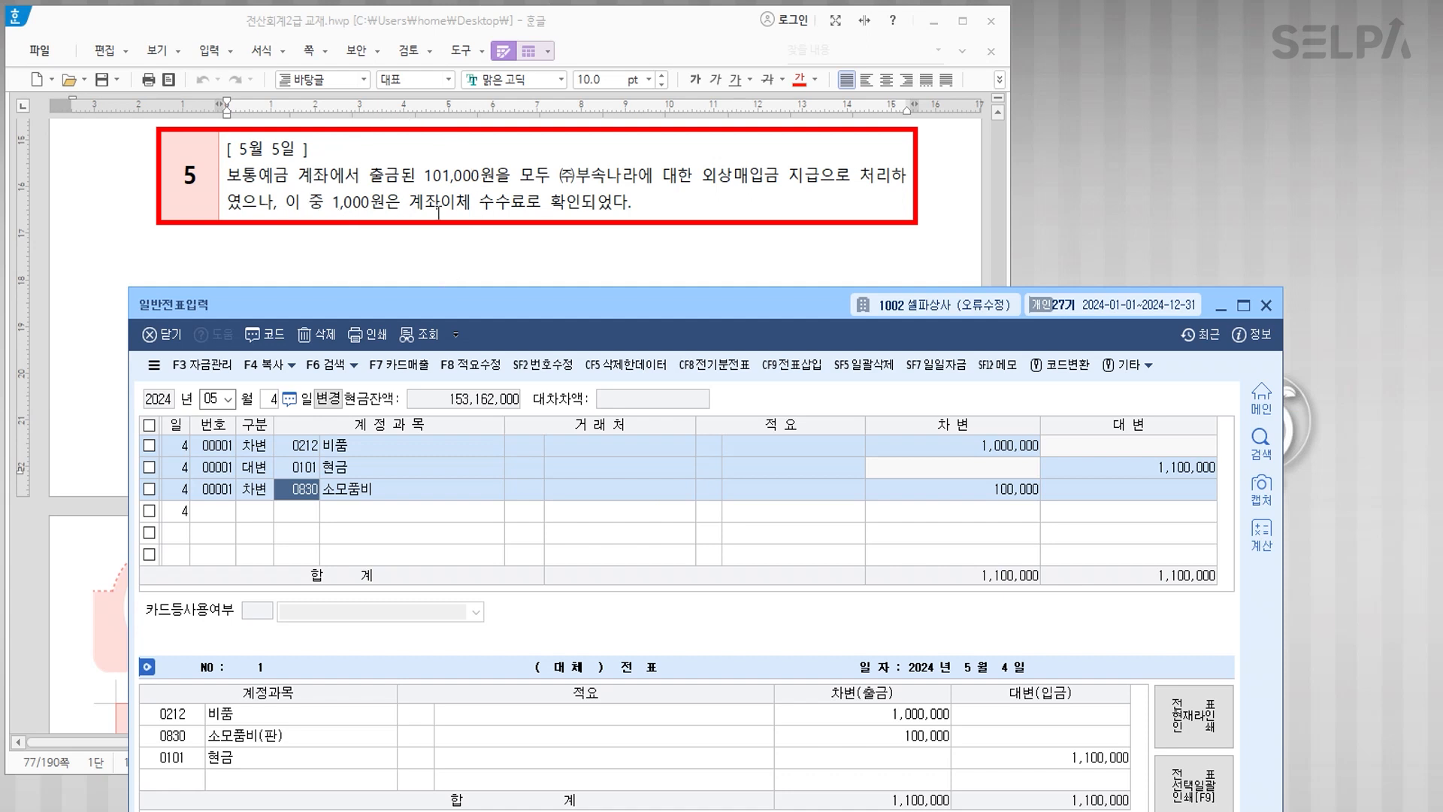
pyautogui.click(269, 400)
pyautogui.write('5')
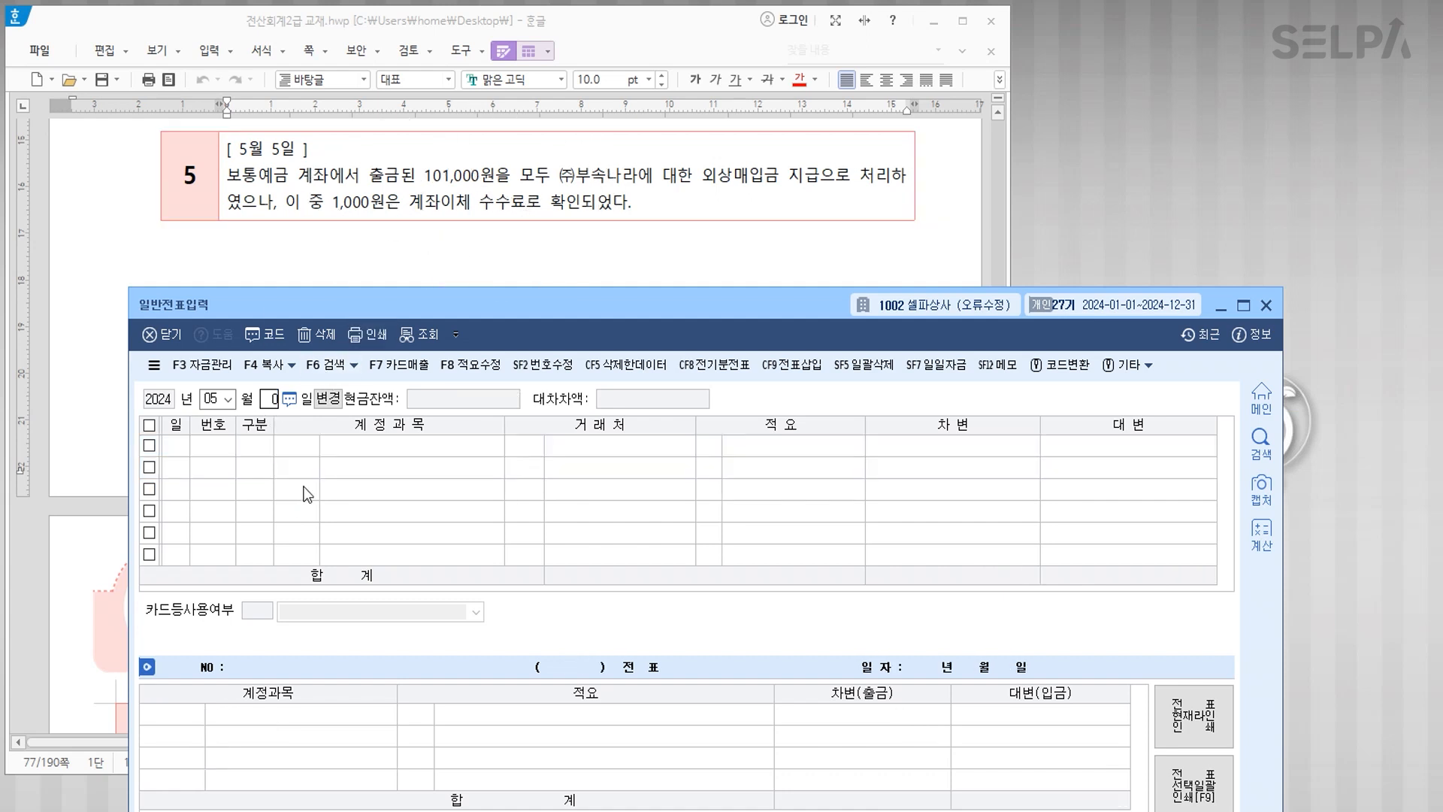
pyautogui.press('Return')
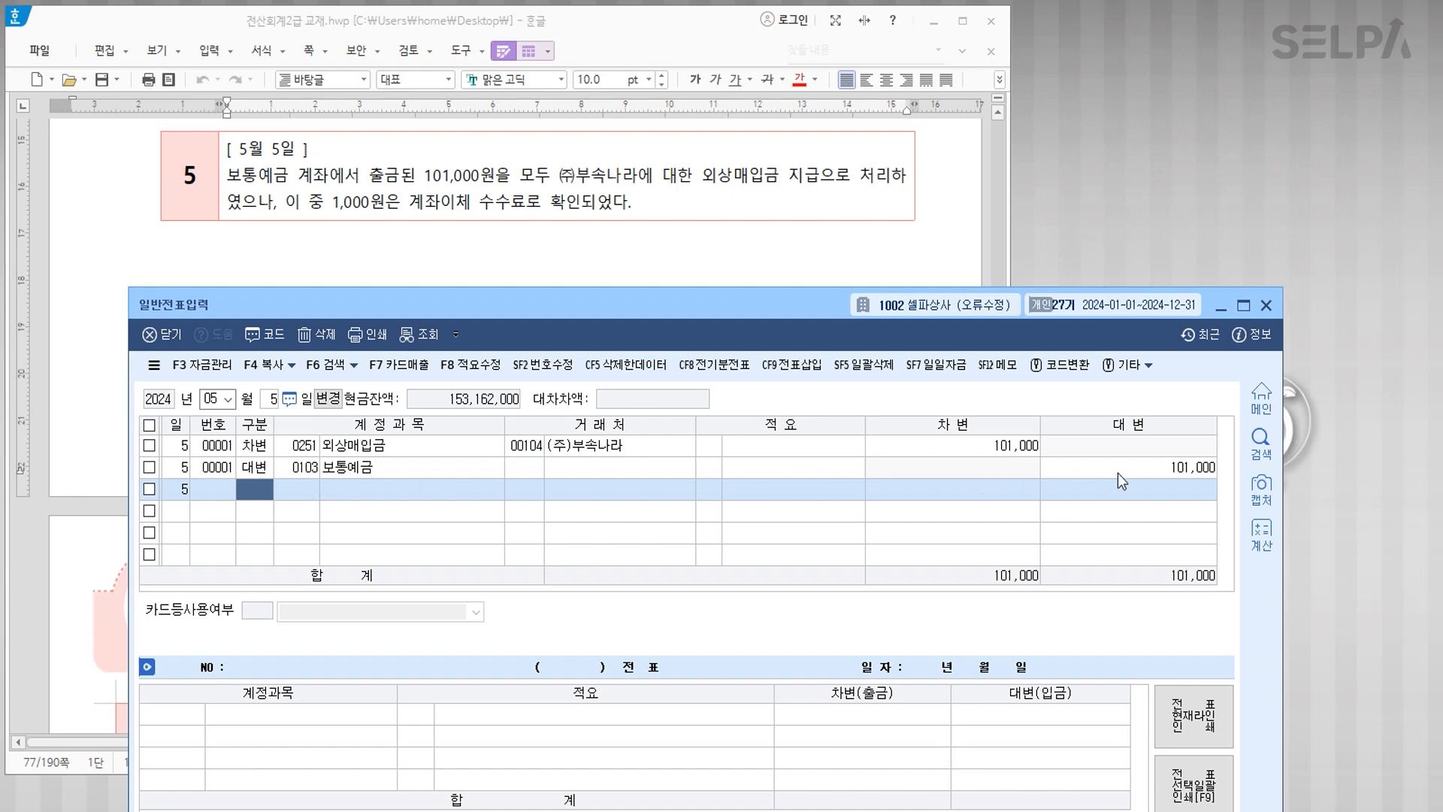
pyautogui.click(1016, 448)
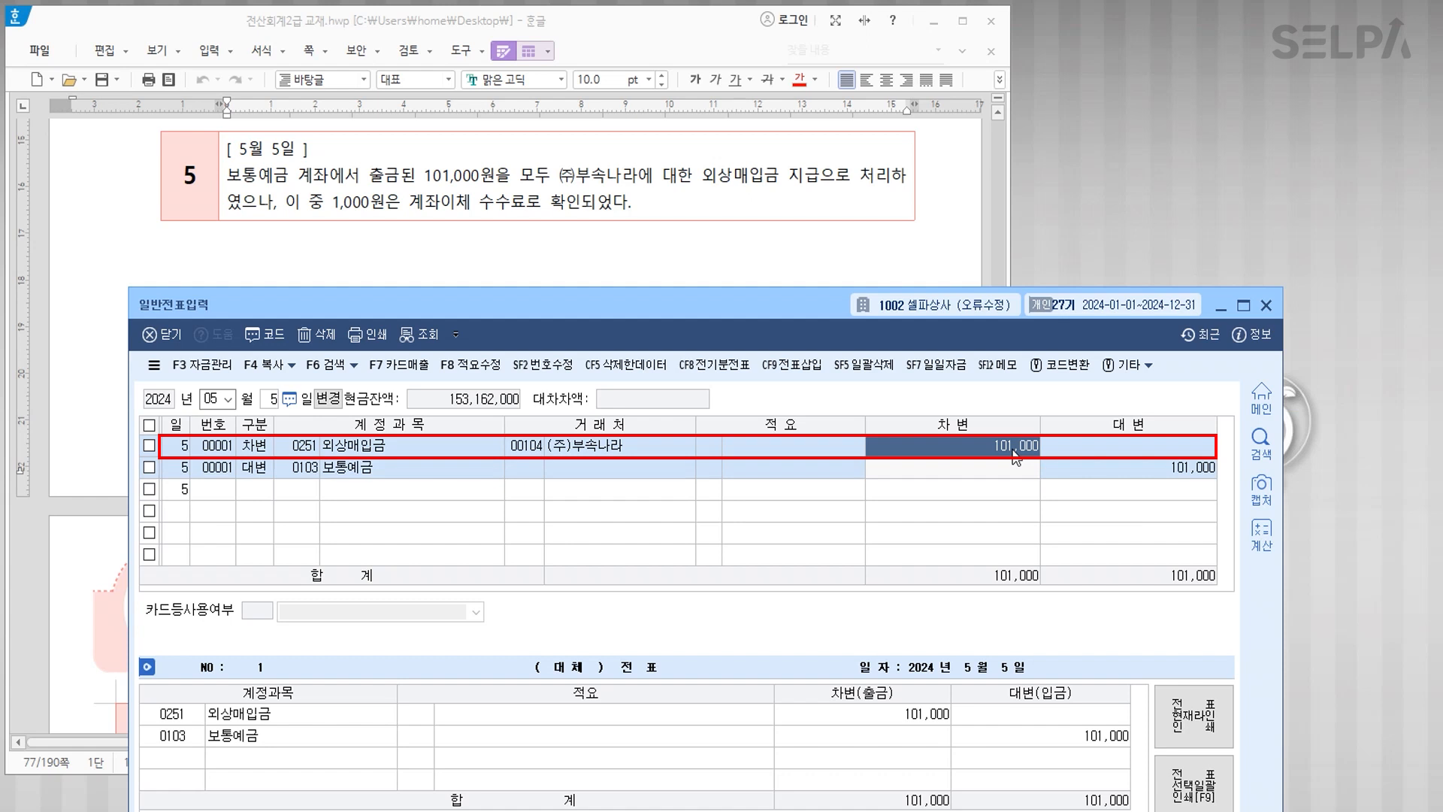
pyautogui.write('100000')
pyautogui.press('Return')
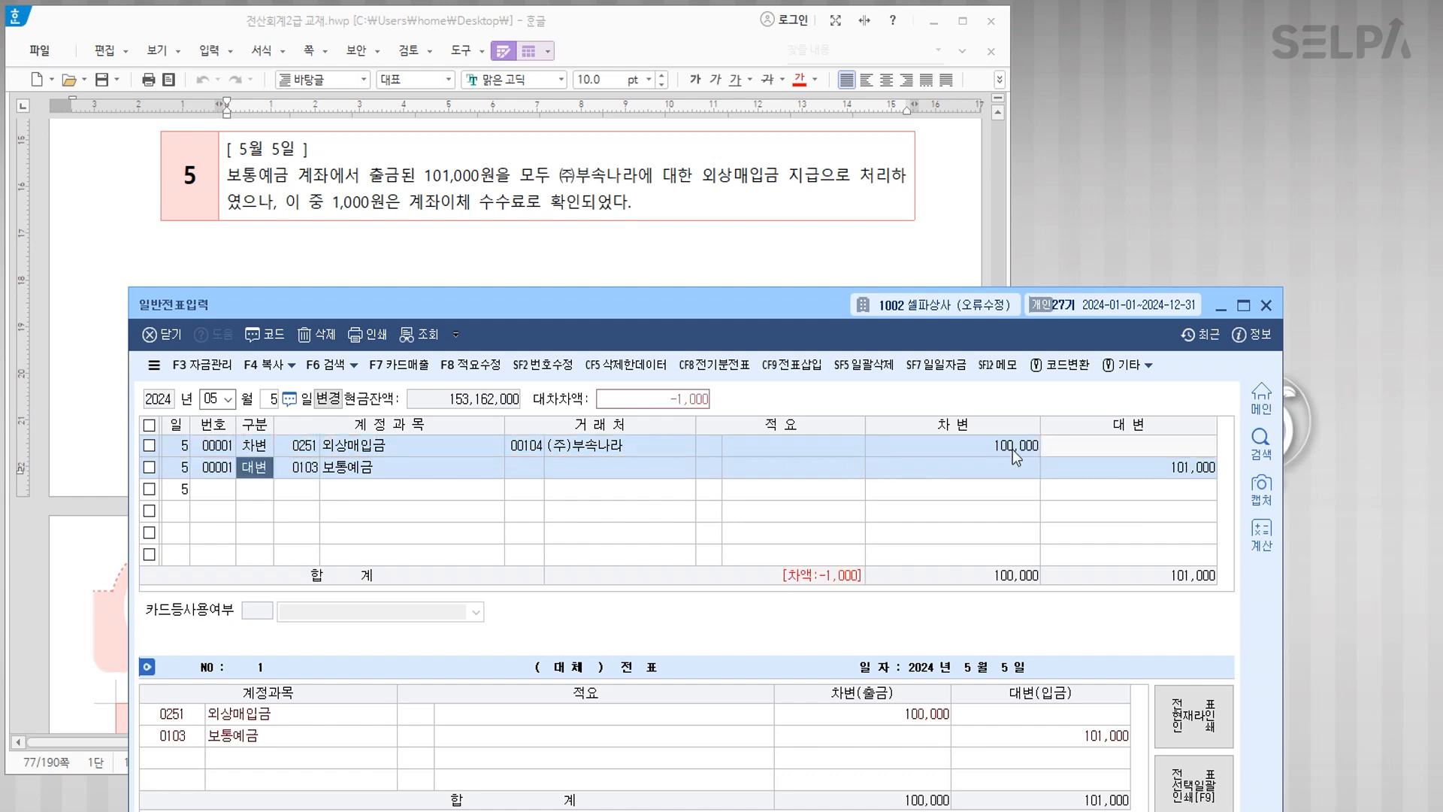
# Step: Add a debit line for 0831 수수료비용 with the amount 1,000 to the May 5 voucher
pyautogui.press('Down')
pyautogui.write('3')
pyautogui.write('수수')
pyautogui.press('Return')
pyautogui.press('Down')
pyautogui.press('Down')
pyautogui.press('Down')
pyautogui.press('Down')
pyautogui.press('Down')
pyautogui.press('Down')
pyautogui.press('Down')
pyautogui.press('Return')
pyautogui.press('Return')
pyautogui.press('Return')
pyautogui.press('Return')
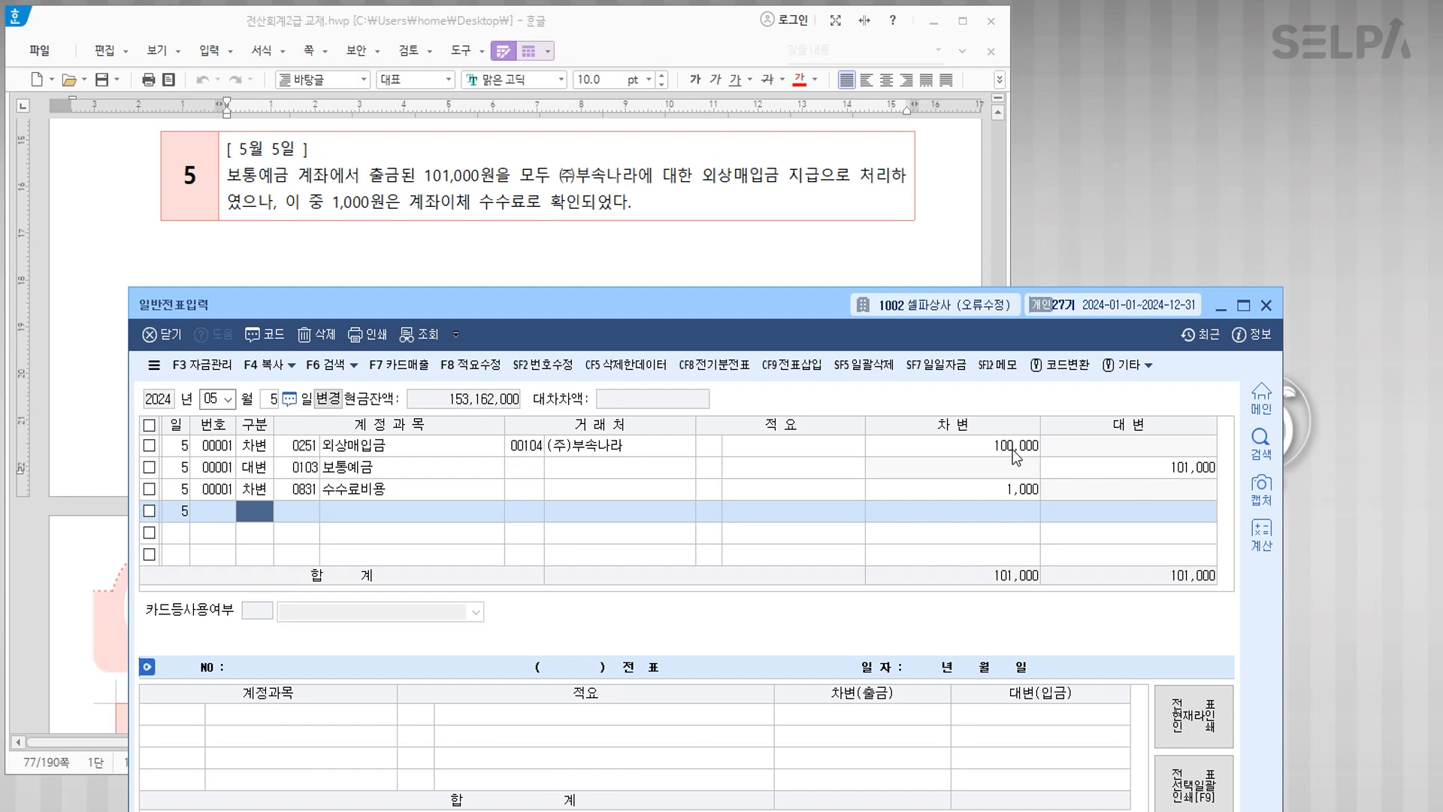
# Step: Bring question 6 into view in the exercise document and load the vouchers dated May 6
pyautogui.scroll(-5, 749, 218)
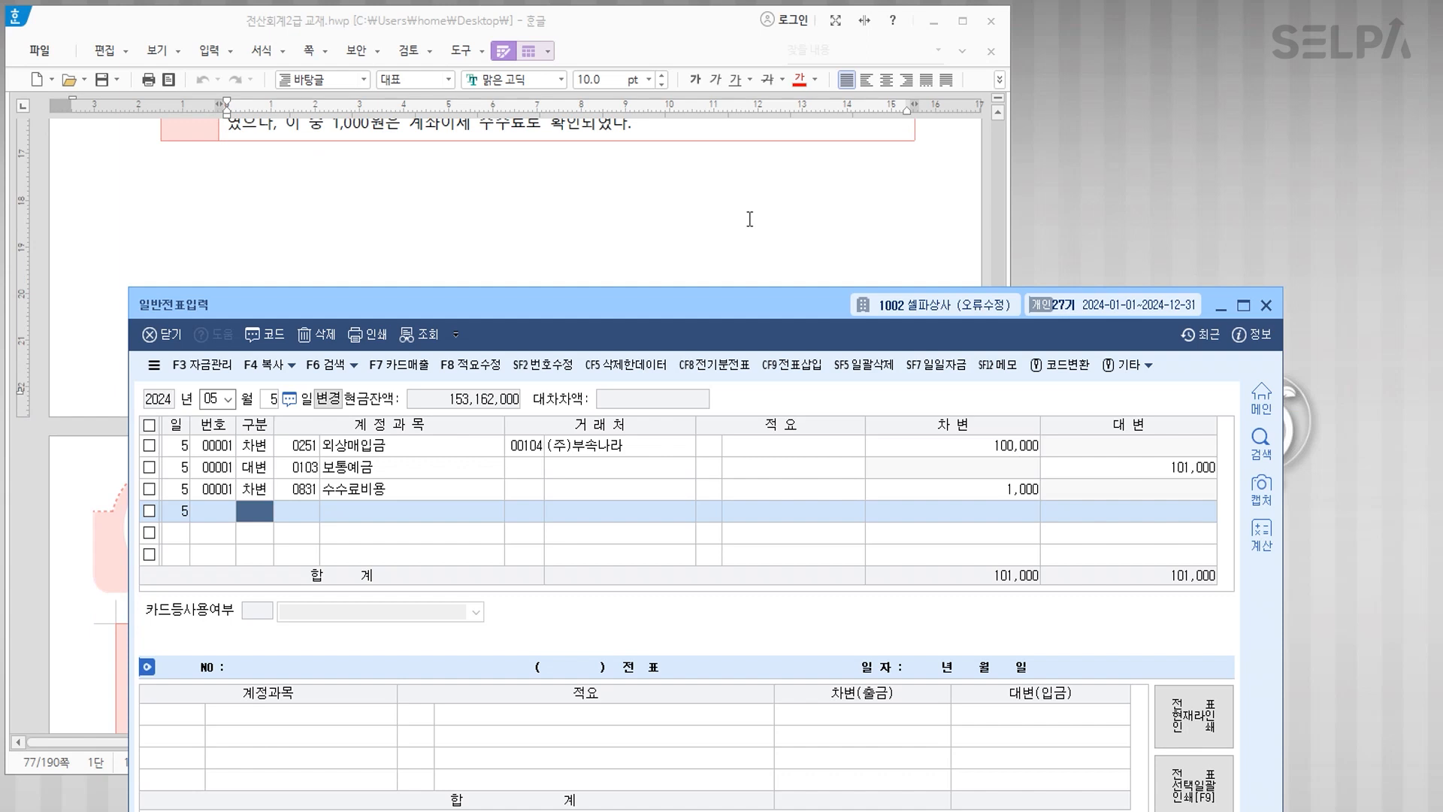
pyautogui.scroll(-6, 749, 219)
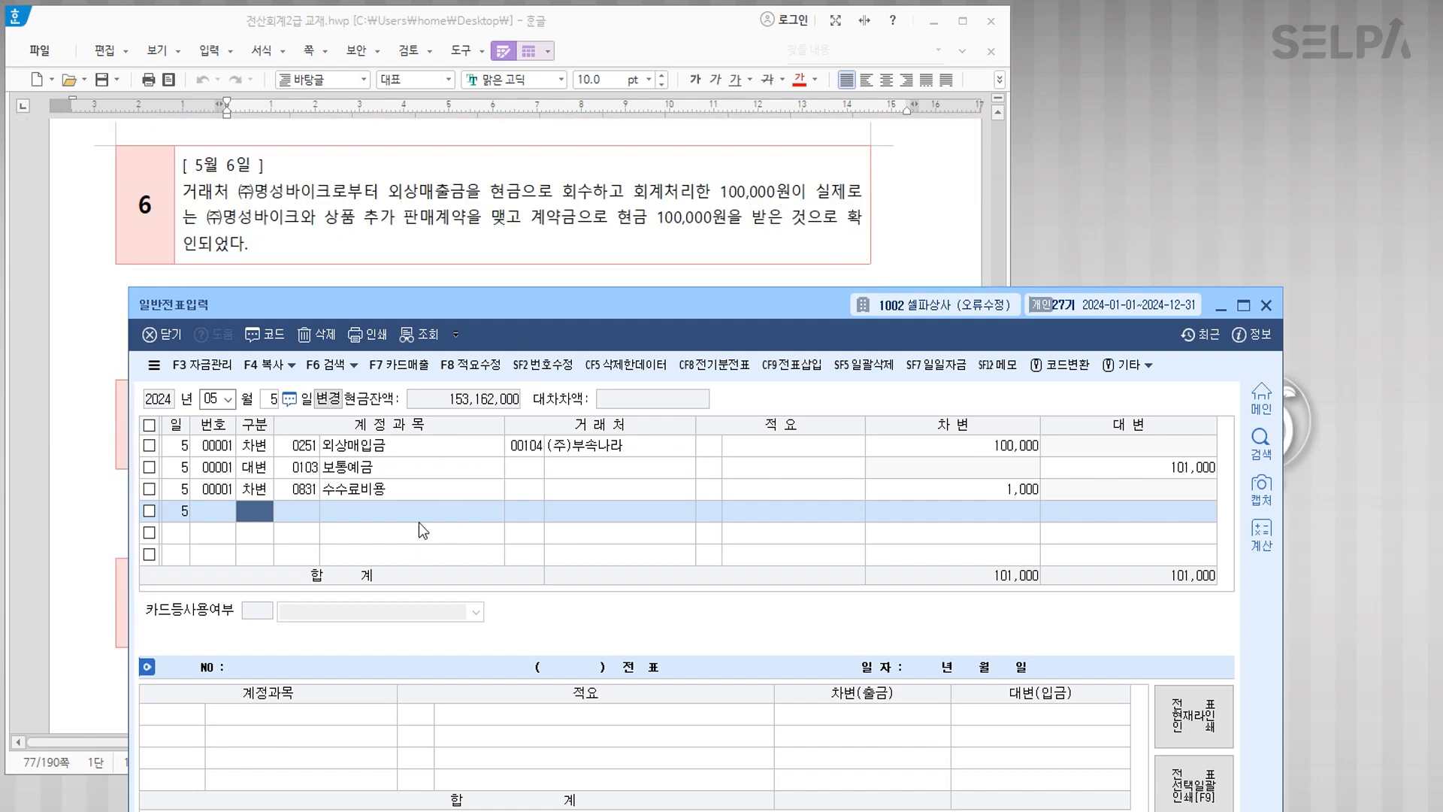
pyautogui.press('Escape')
pyautogui.write('6')
pyautogui.press('Return')
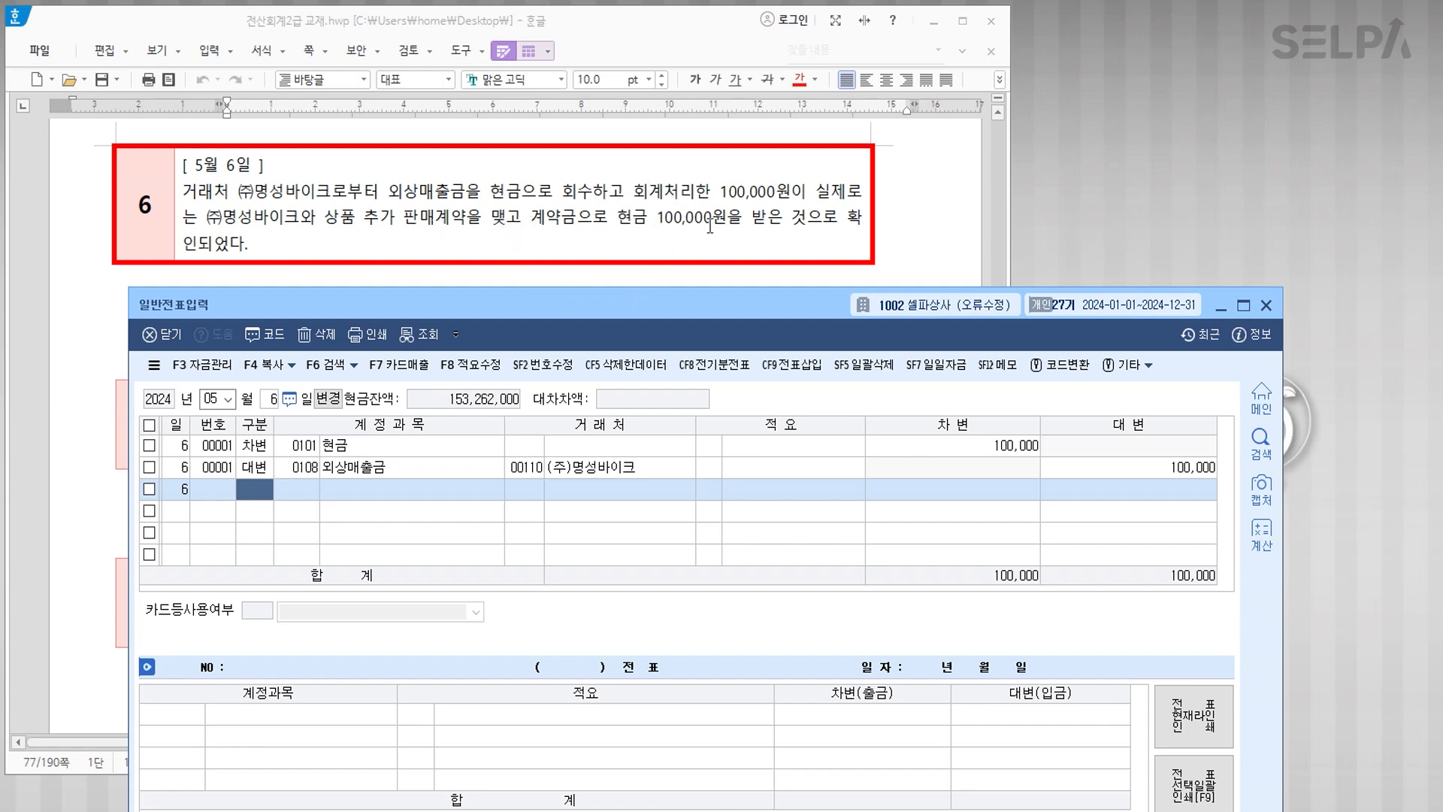
# Step: Change the credit account of the May 6 voucher to 0259 선수금, keeping (주)명성바이크 as the counterparty
pyautogui.click(304, 469)
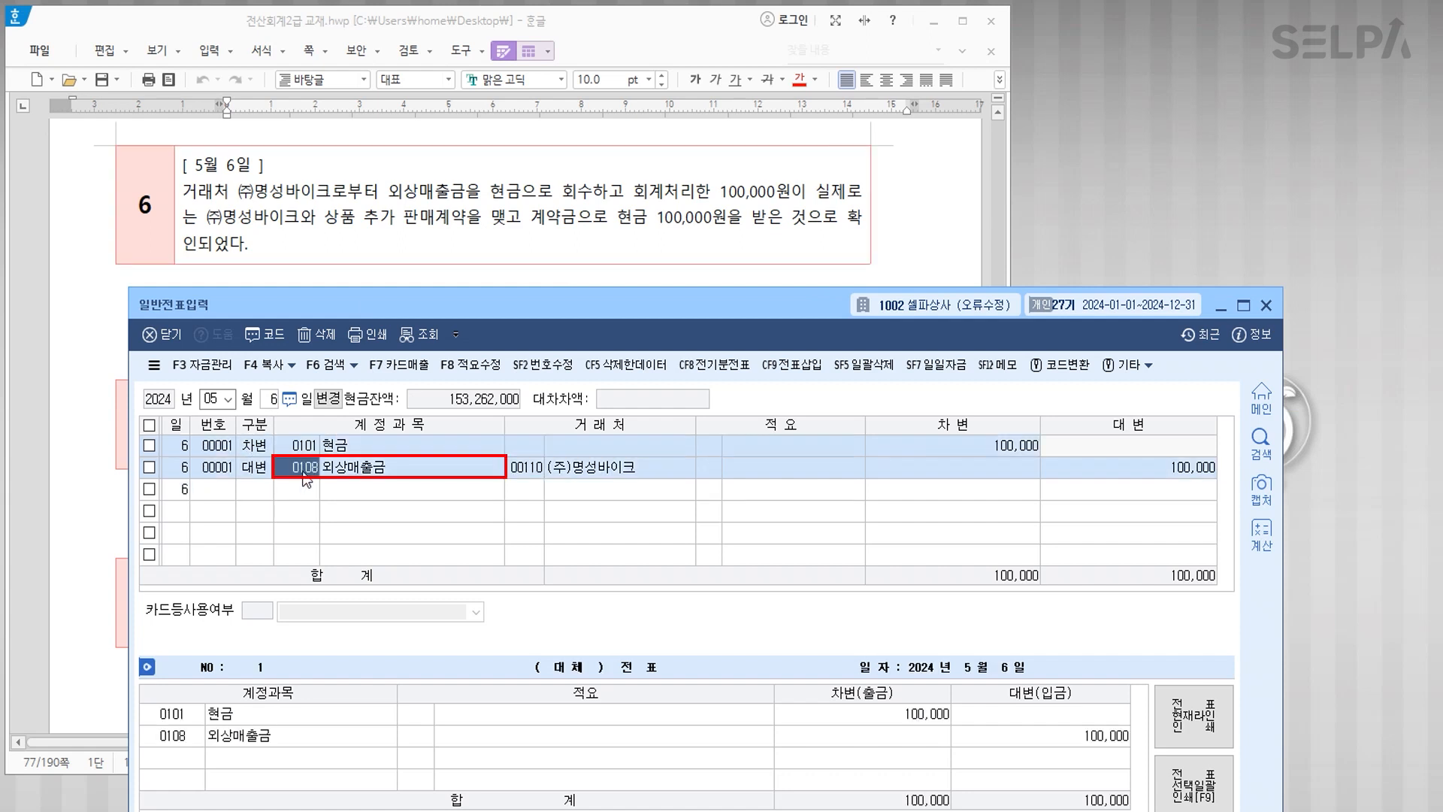
pyautogui.write('259')
pyautogui.press('Return')
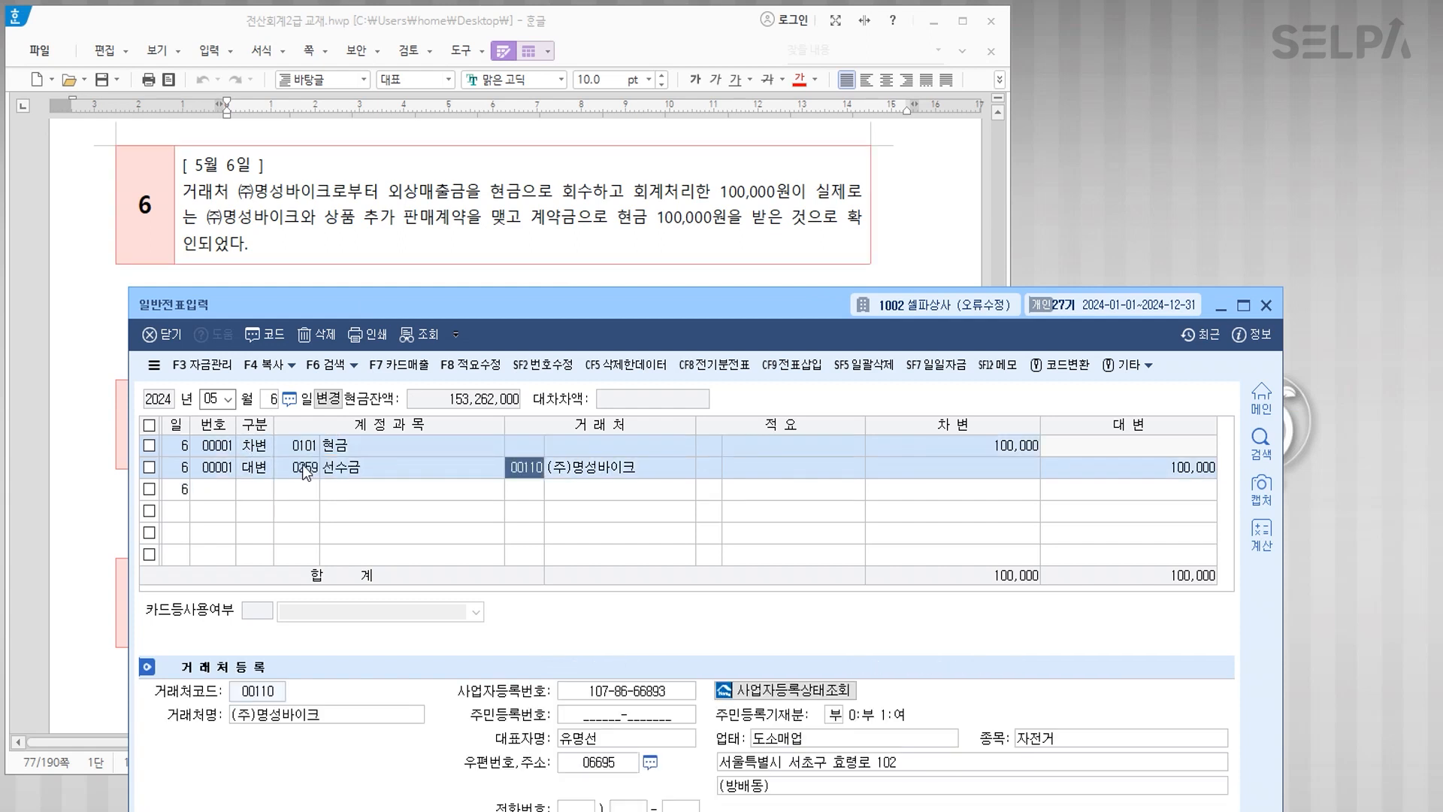
pyautogui.press('Return')
pyautogui.press('Return')
pyautogui.press('Return')
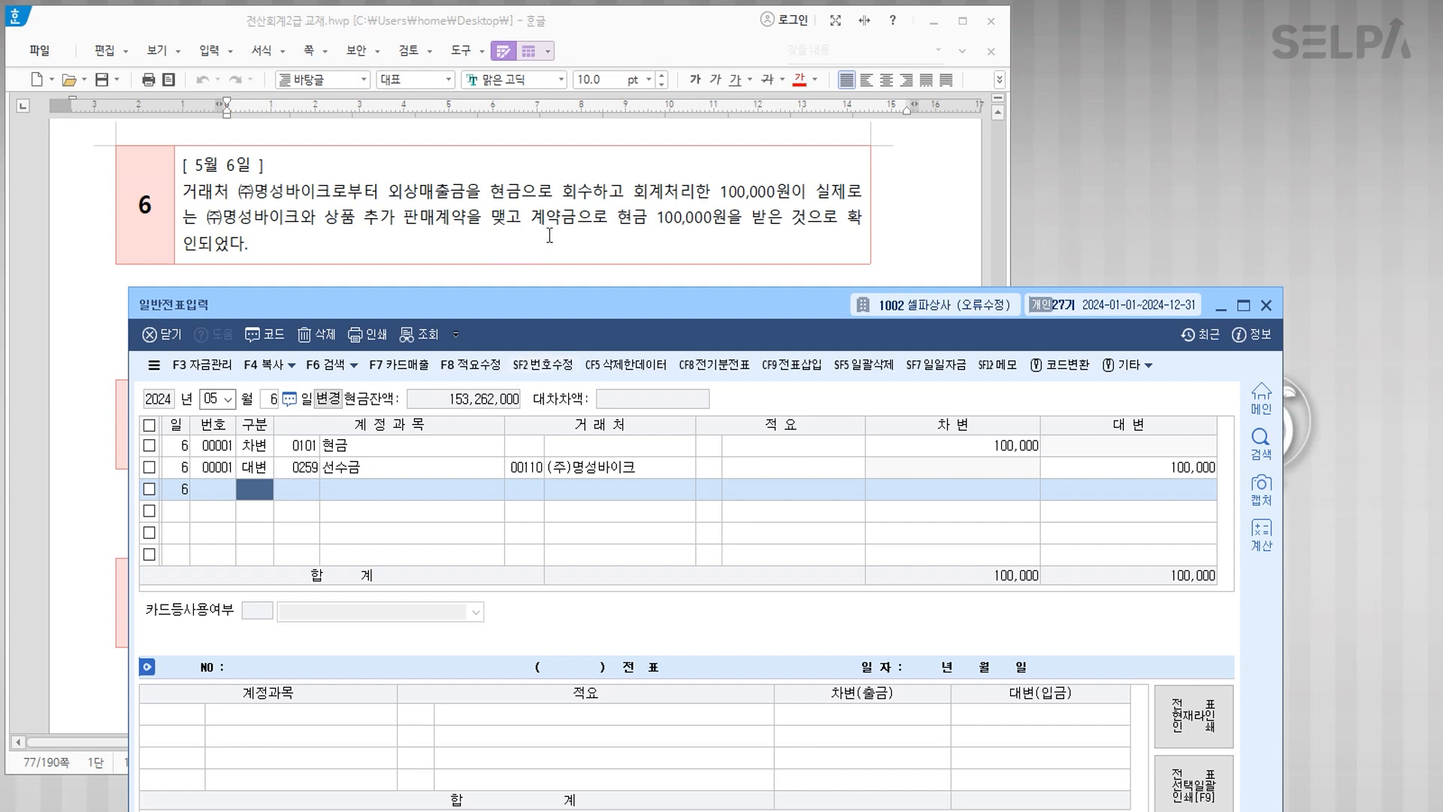
# Step: Load the May 7 voucher for question 7 and change its debit account from 세금과공과 to 0254 예수금
pyautogui.scroll(-1, 549, 236)
pyautogui.scroll(-3, 549, 236)
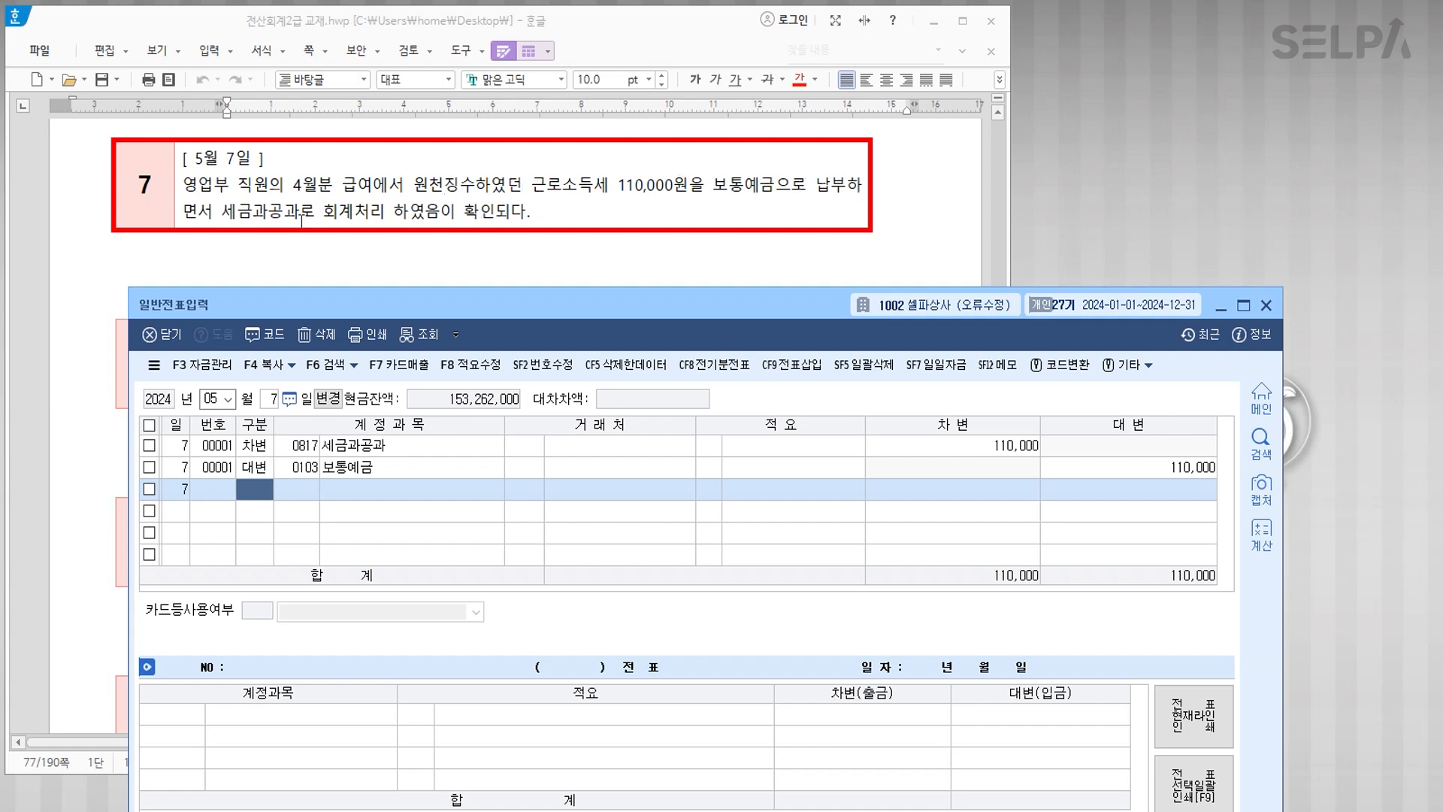
pyautogui.click(309, 446)
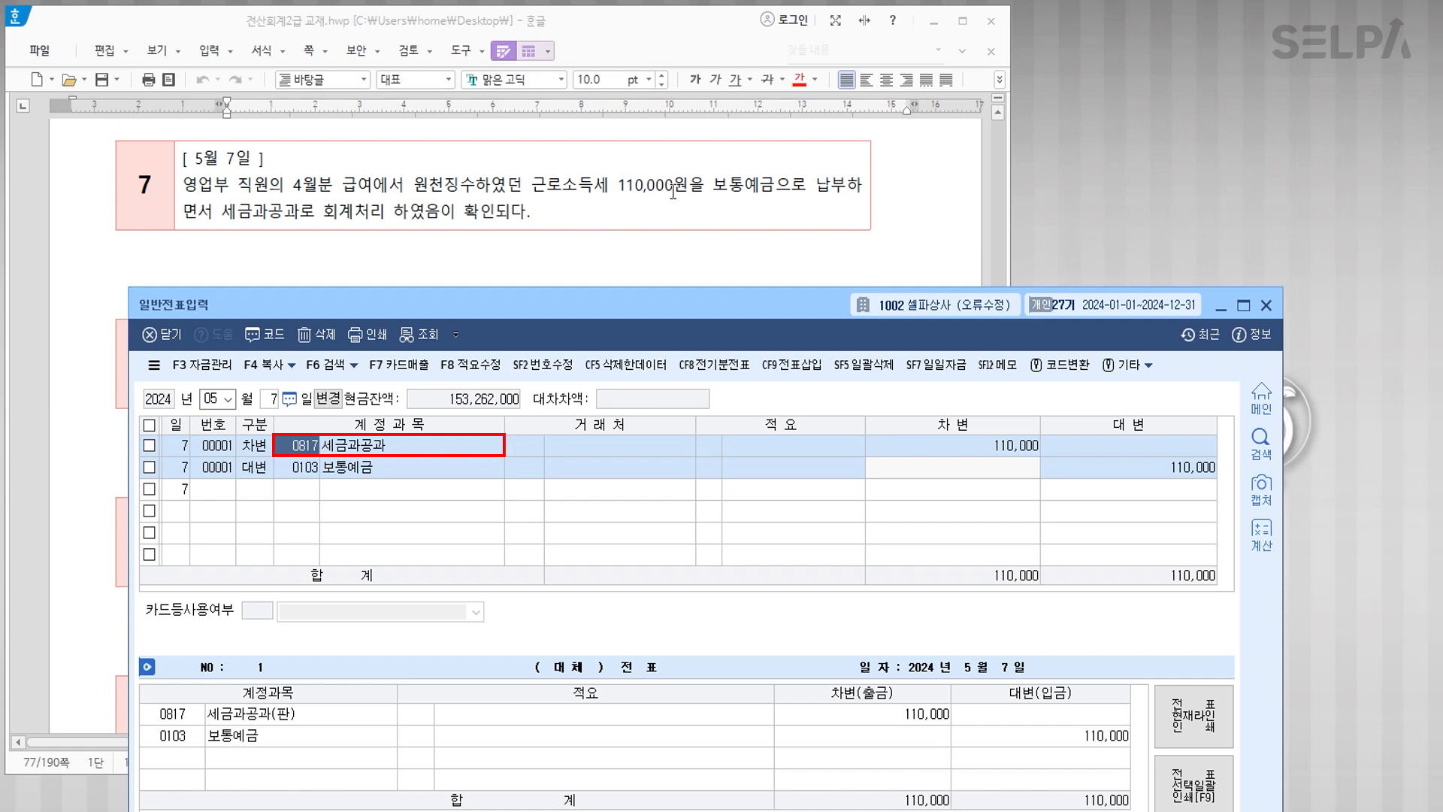
pyautogui.click(322, 444)
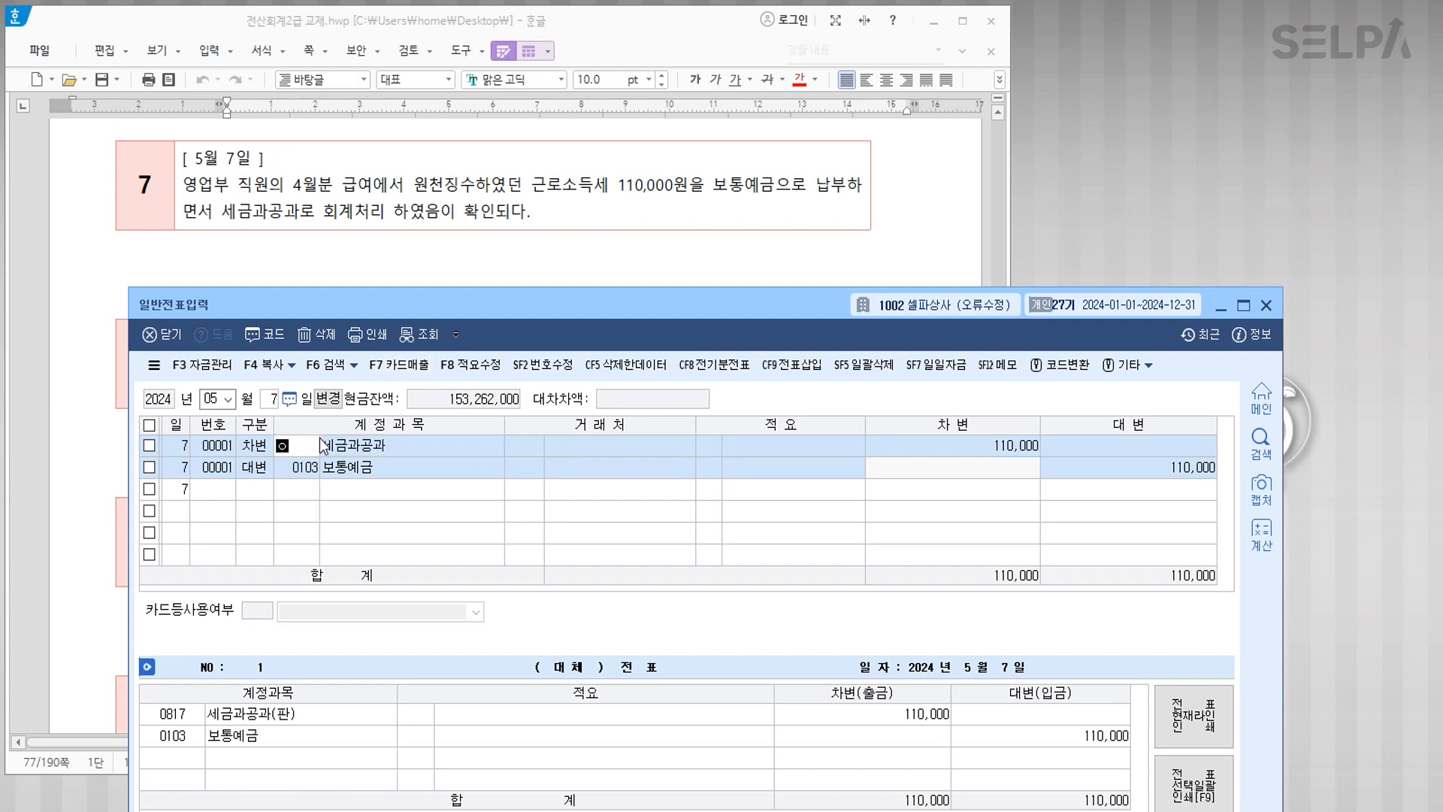
pyautogui.write('예수금')
pyautogui.press('Return')
pyautogui.press('Down')
pyautogui.press('Down')
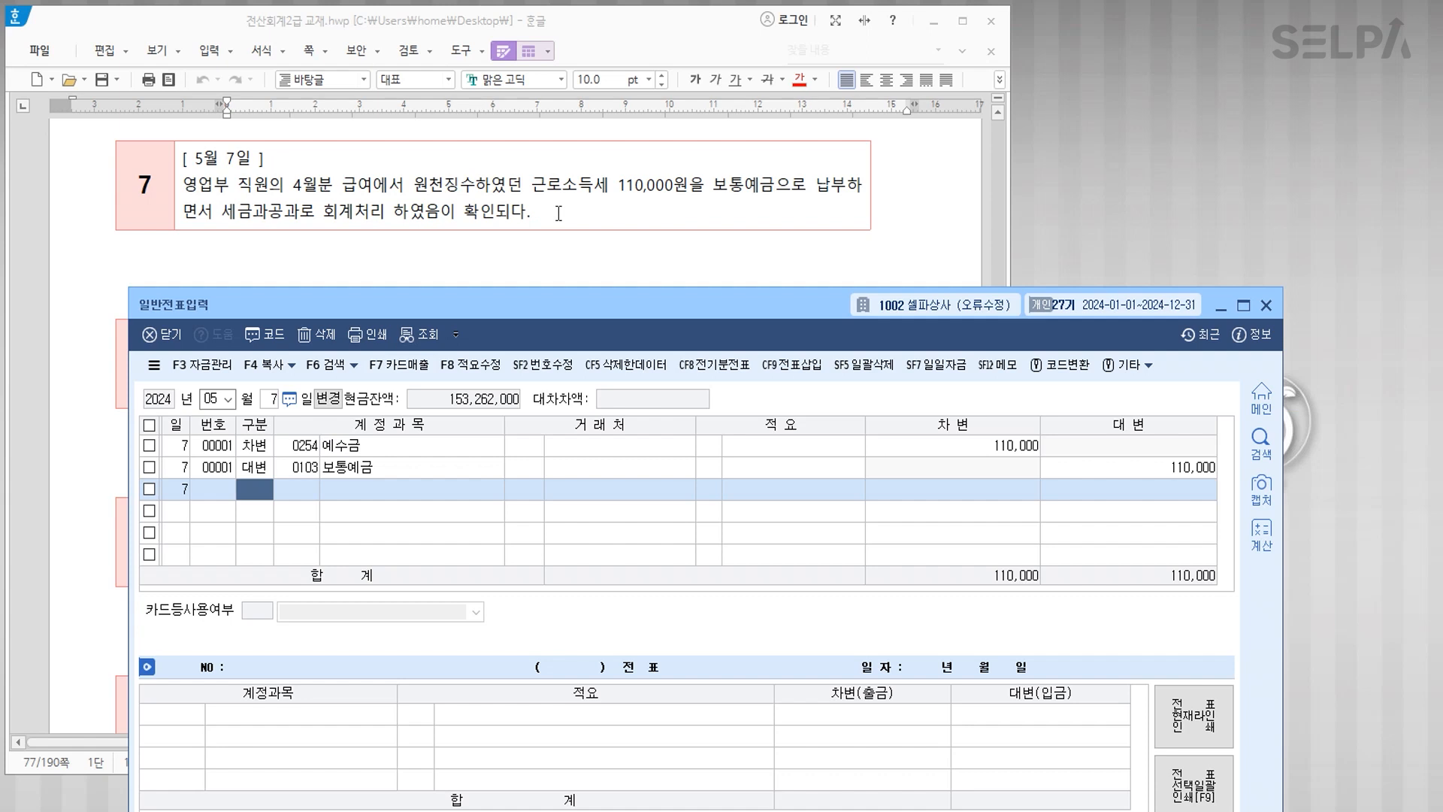
# Step: Bring question 8 into view in the exercise document and load the vouchers dated May 8
pyautogui.scroll(-3, 542, 208)
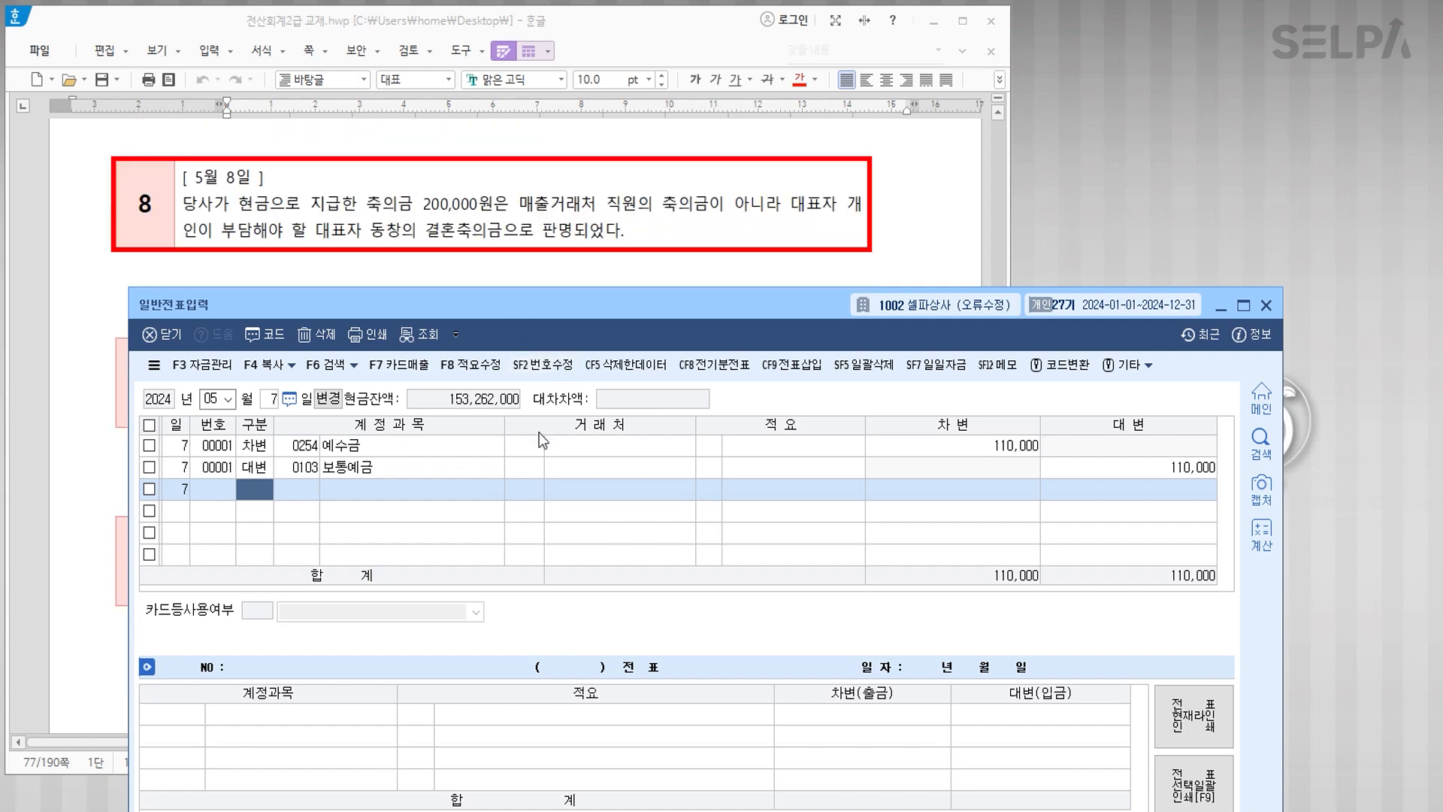
pyautogui.press('Escape')
pyautogui.write('08')
pyautogui.press('Return')
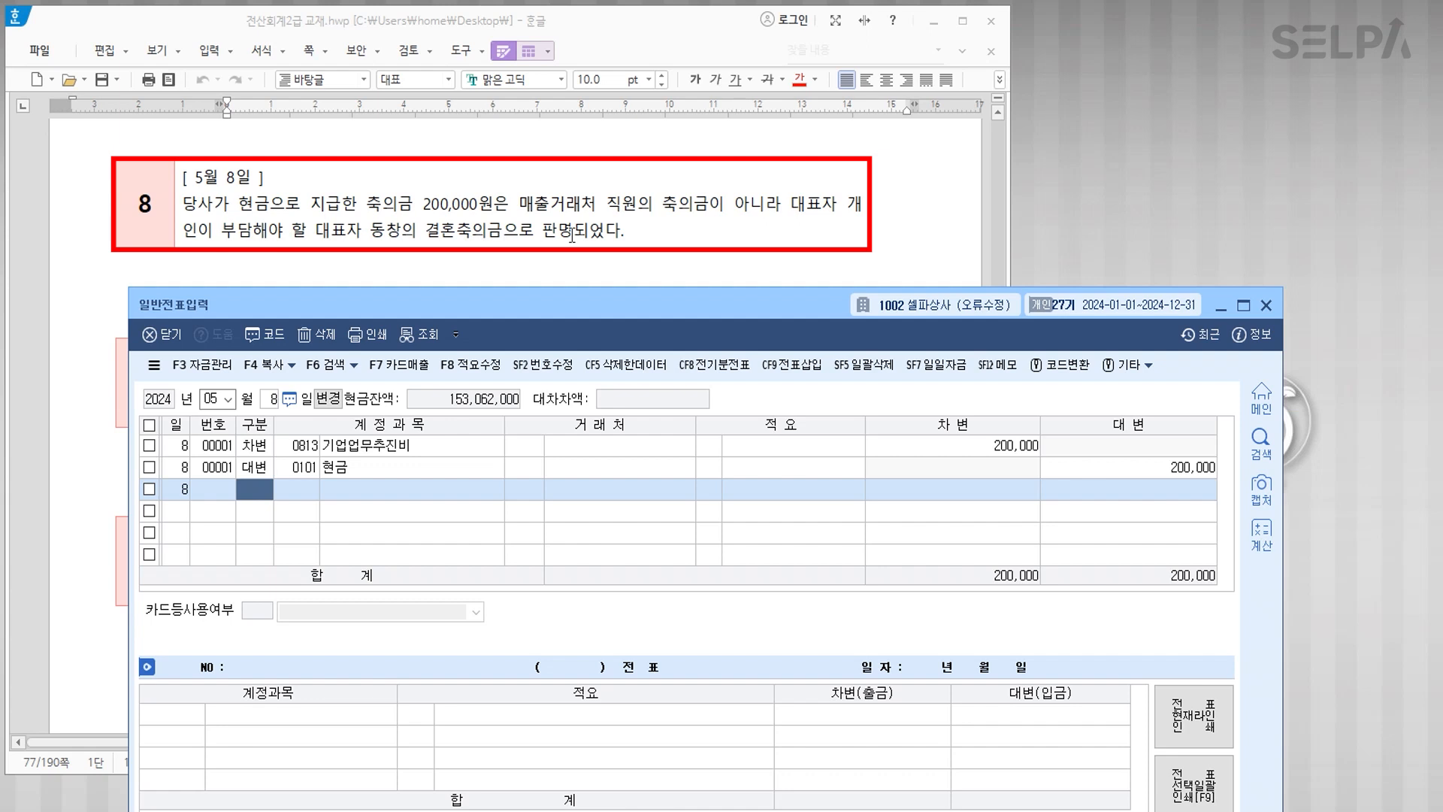
# Step: Change the debit account of the May 8 voucher to 0338 인출금
pyautogui.click(304, 448)
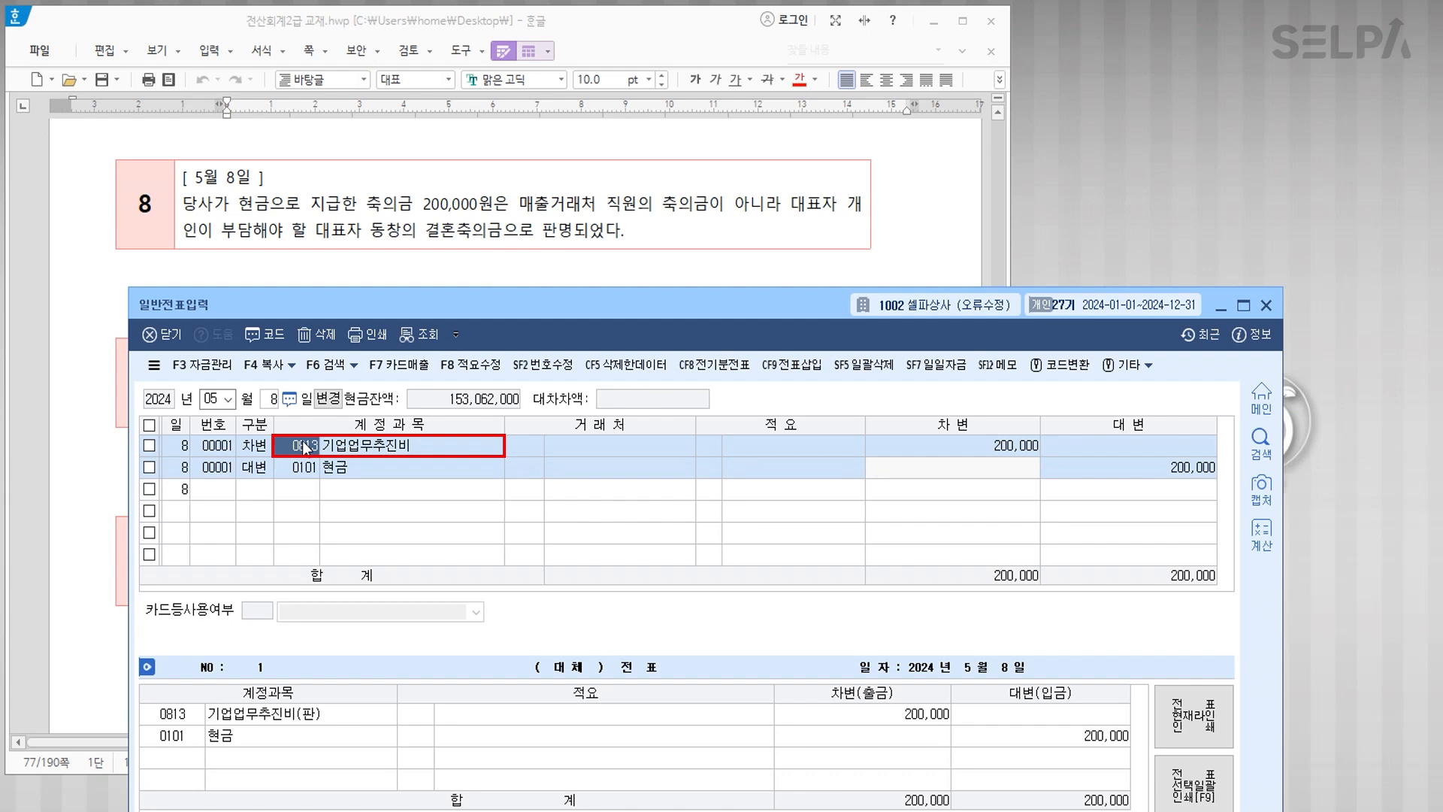
pyautogui.write('0338')
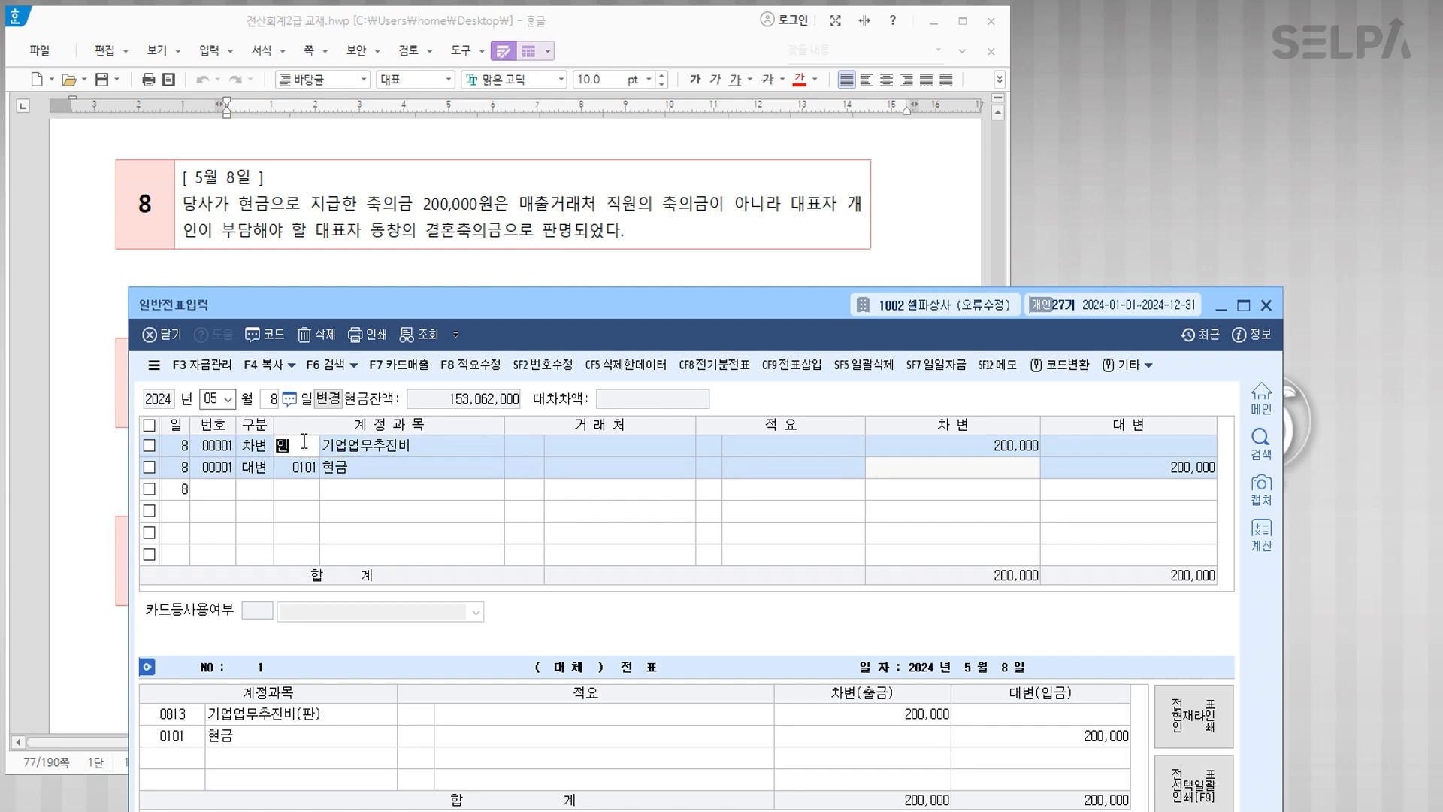
pyautogui.press('Return')
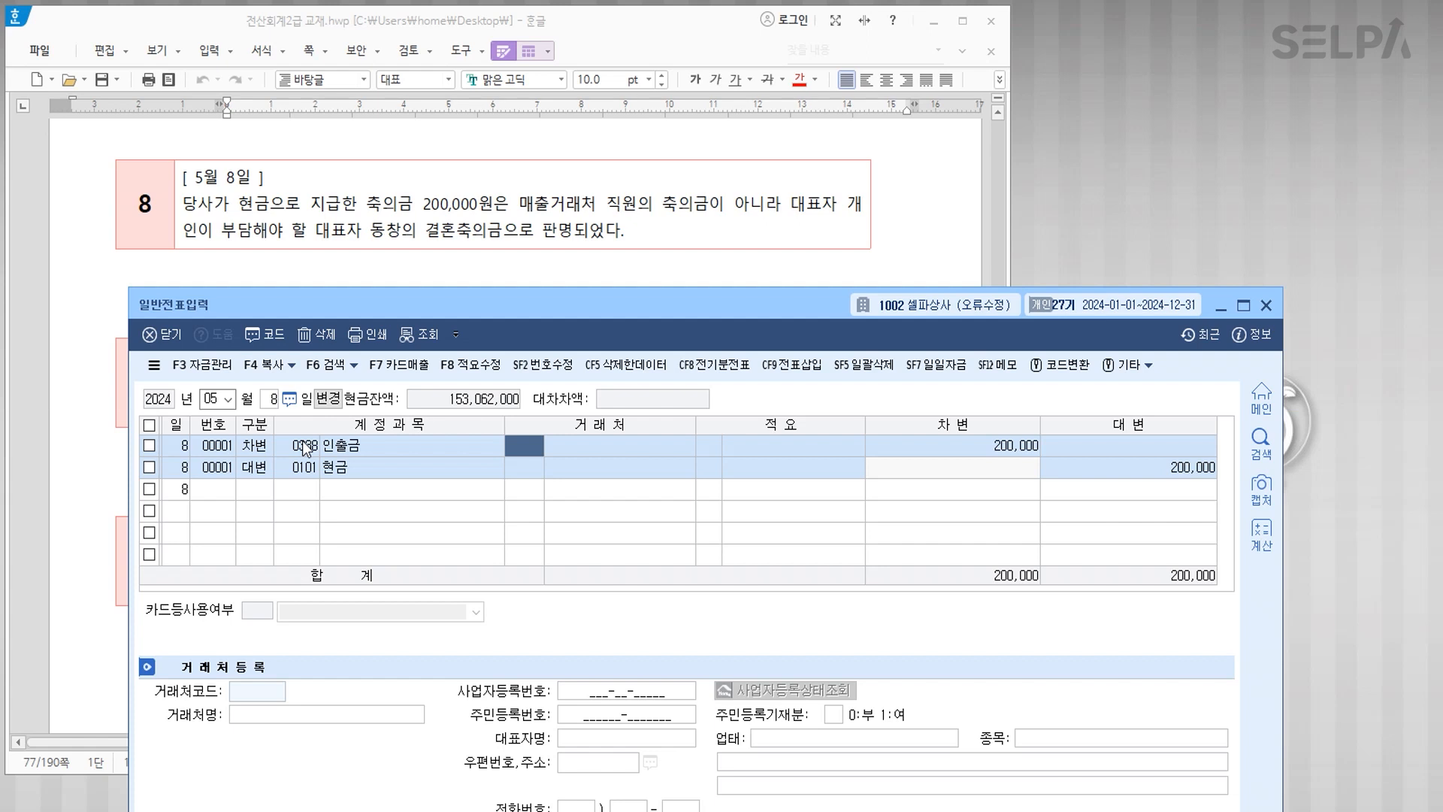
pyautogui.press('Down')
pyautogui.press('Down')
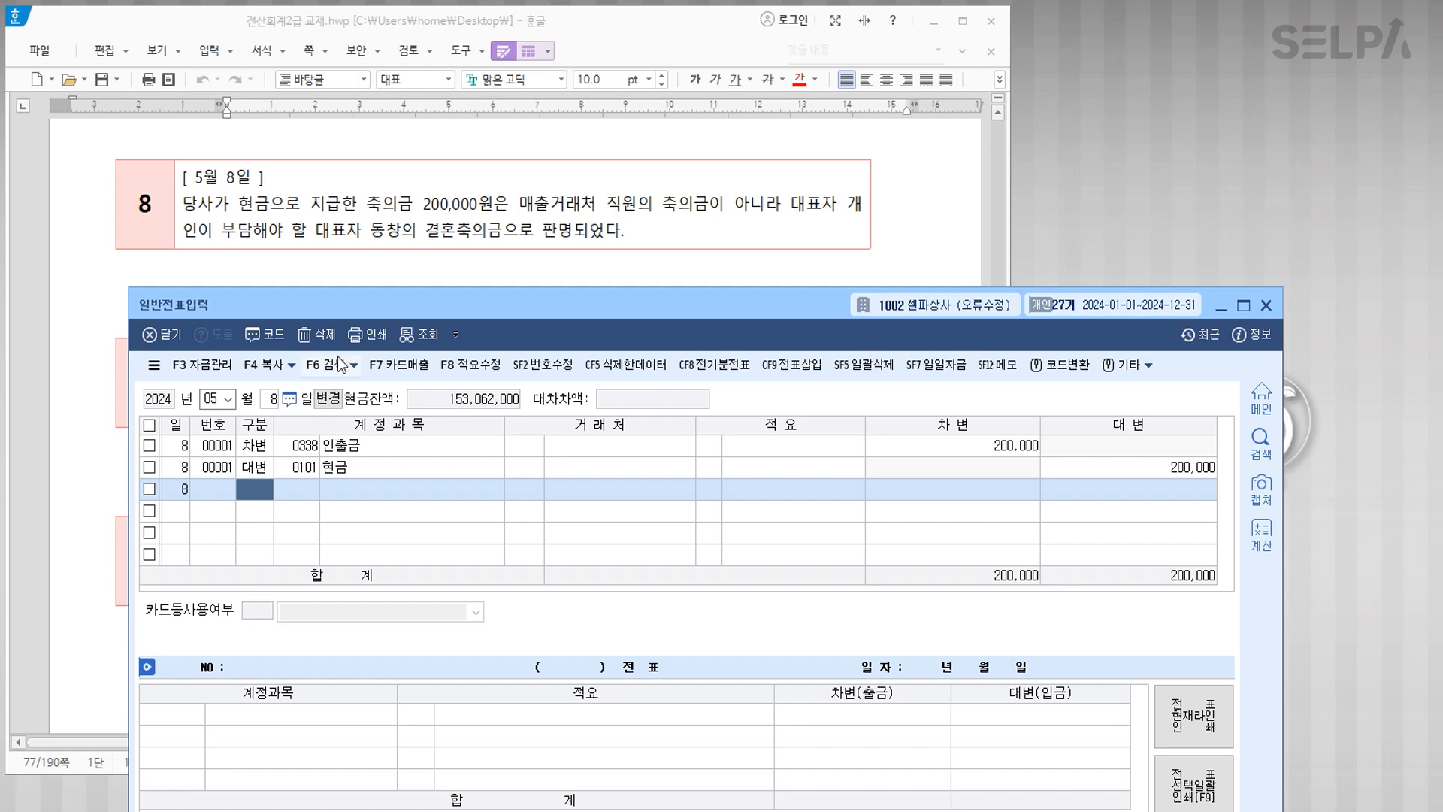
# Step: Bring question 9 into view in the exercise document and load the vouchers dated May 9
pyautogui.scroll(-2, 469, 256)
pyautogui.scroll(-1, 468, 255)
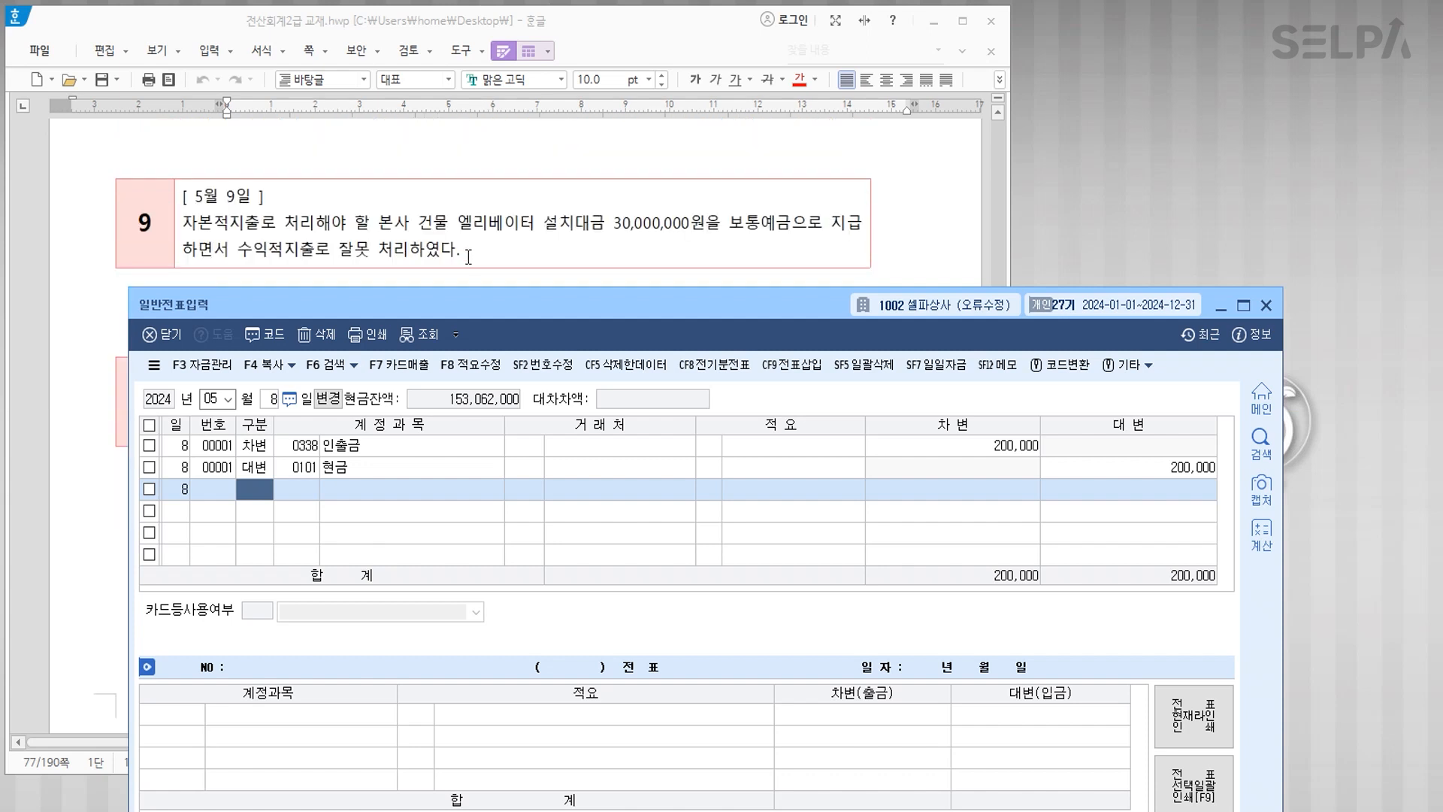
pyautogui.press('Escape')
pyautogui.write('9')
pyautogui.press('Return')
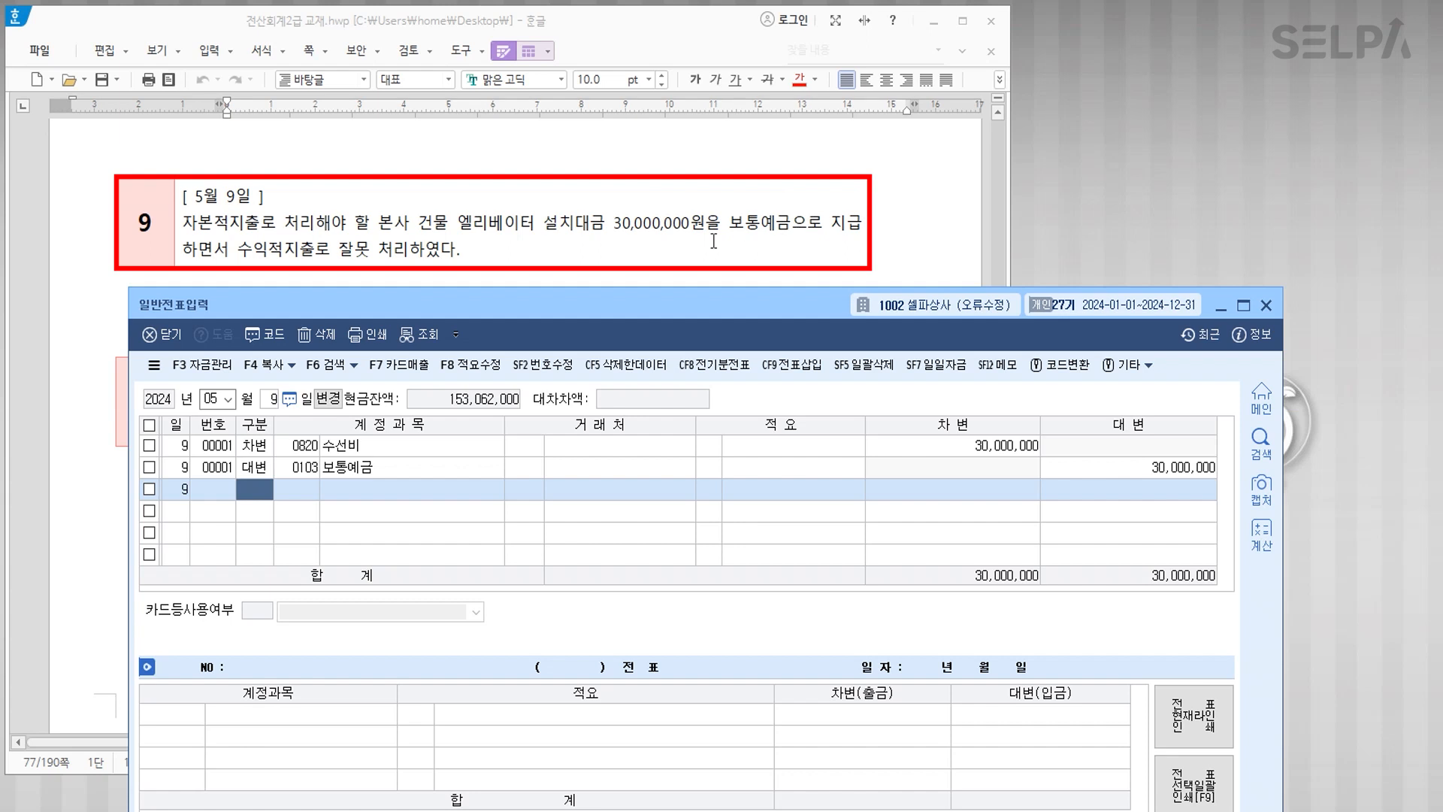
# Step: Change the debit account of the May 9 voucher to 0202 건물
pyautogui.click(308, 449)
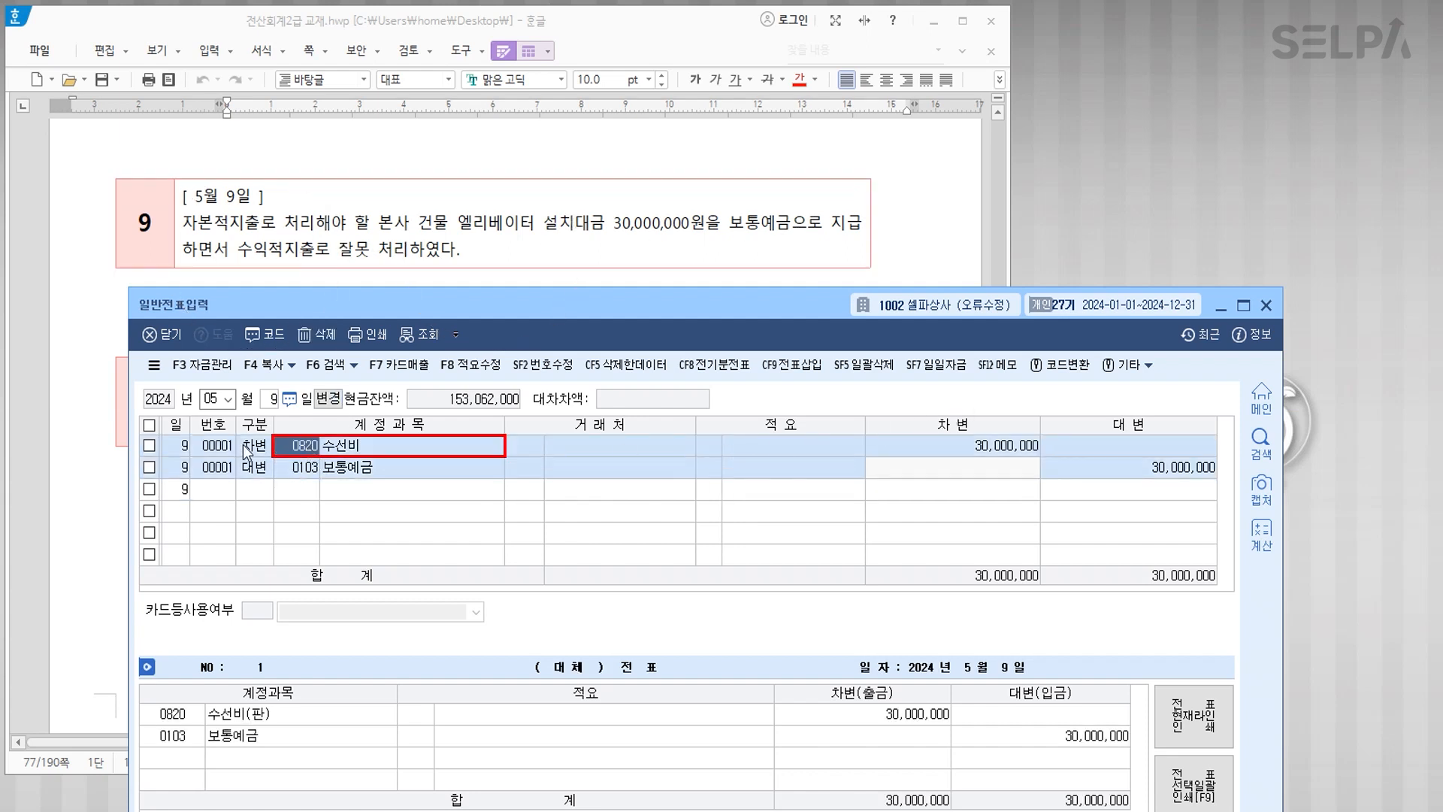
pyautogui.write('0202')
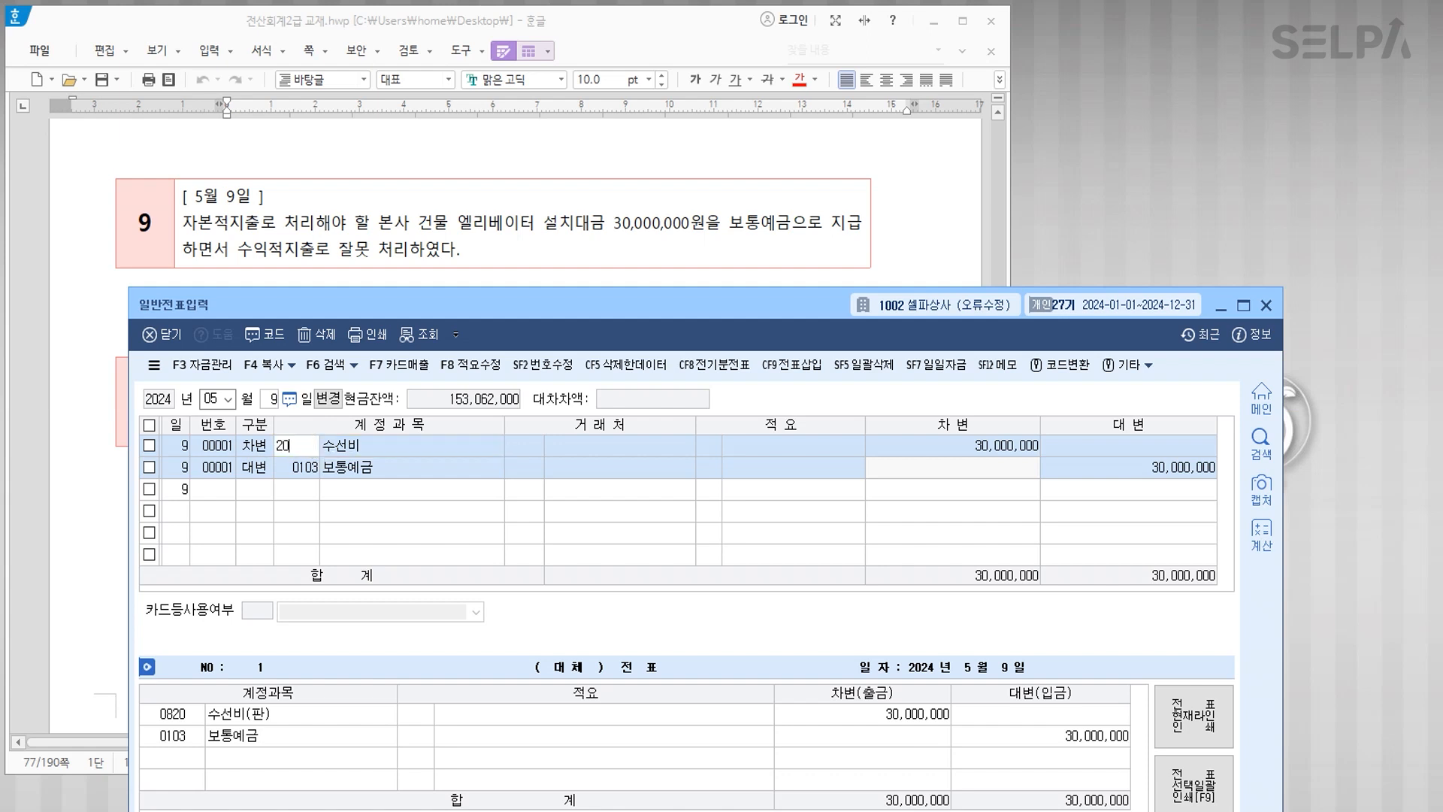
pyautogui.press('Return')
pyautogui.press('Down')
pyautogui.press('Down')
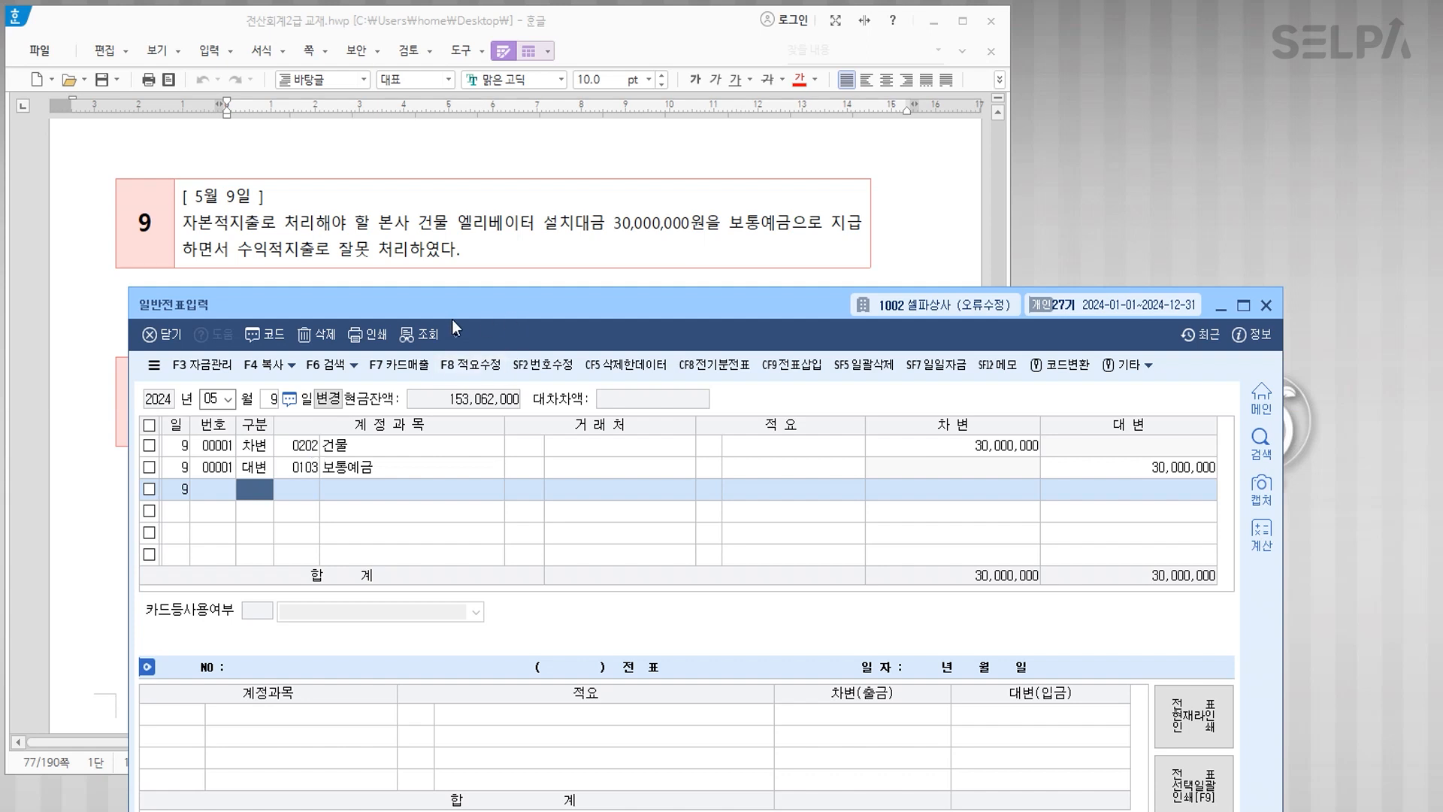
# Step: Bring question 10 into view in the exercise document and load the vouchers dated May 10
pyautogui.scroll(-3, 505, 256)
pyautogui.scroll(-2, 505, 257)
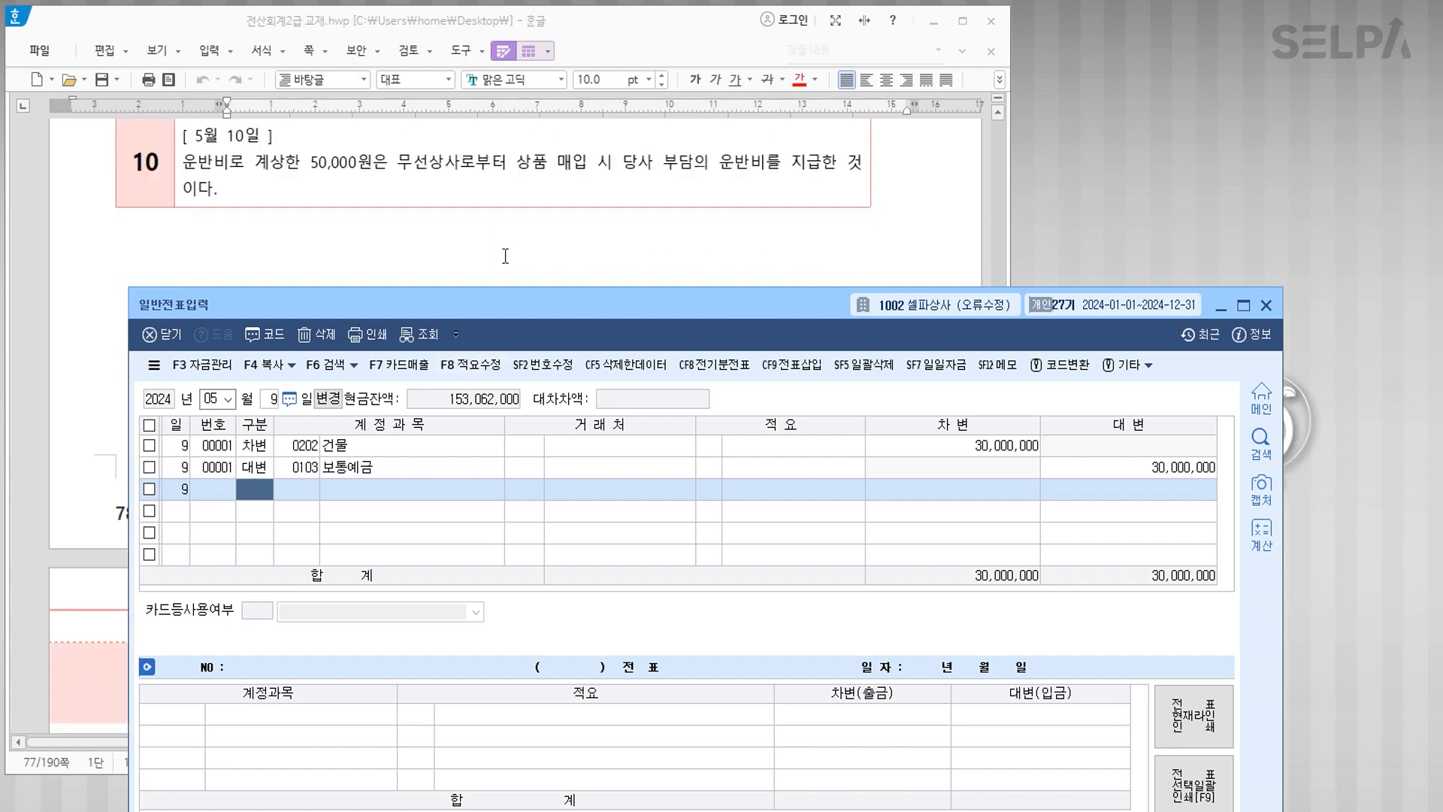
pyautogui.scroll(2, 505, 257)
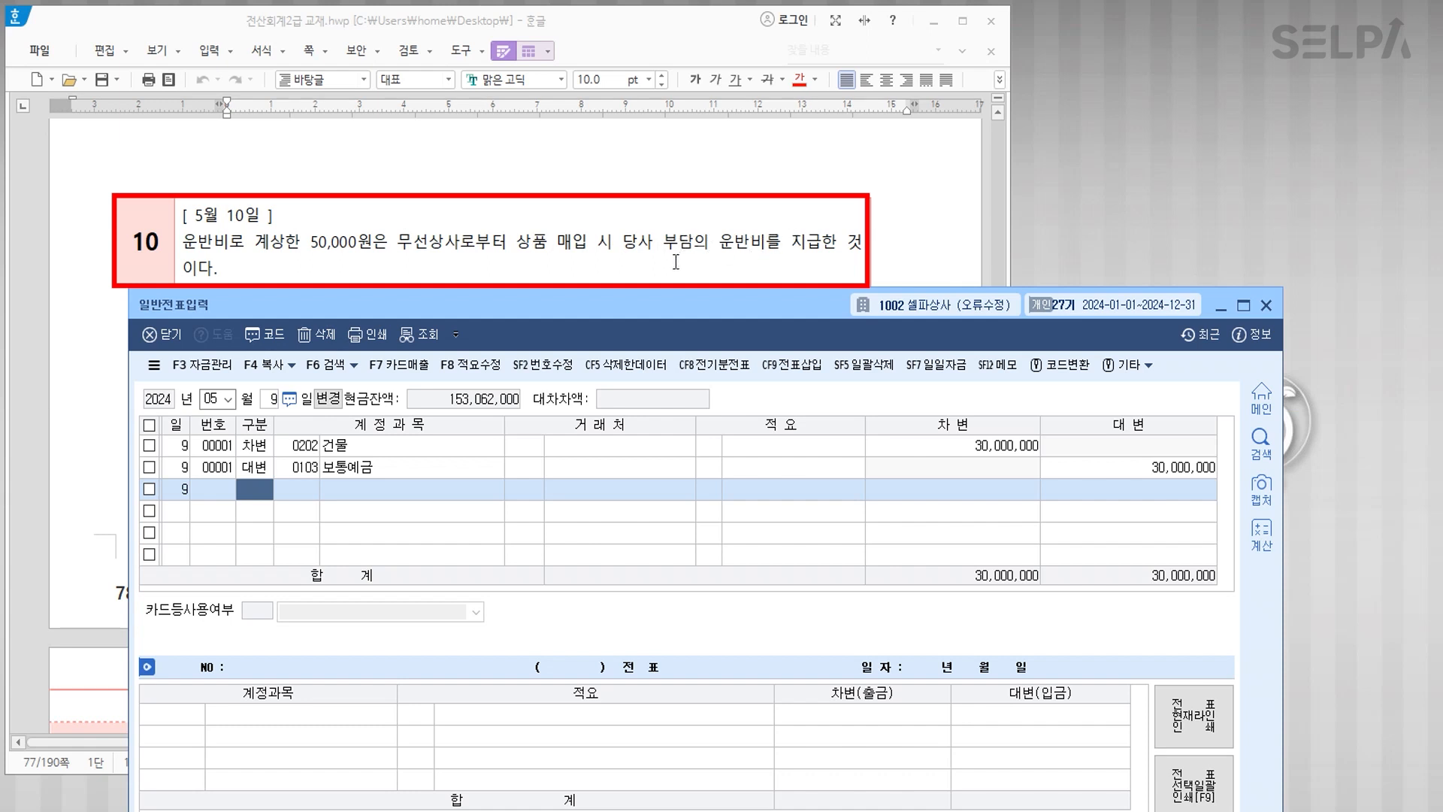
pyautogui.press('Escape')
pyautogui.write('10')
pyautogui.press('Return')
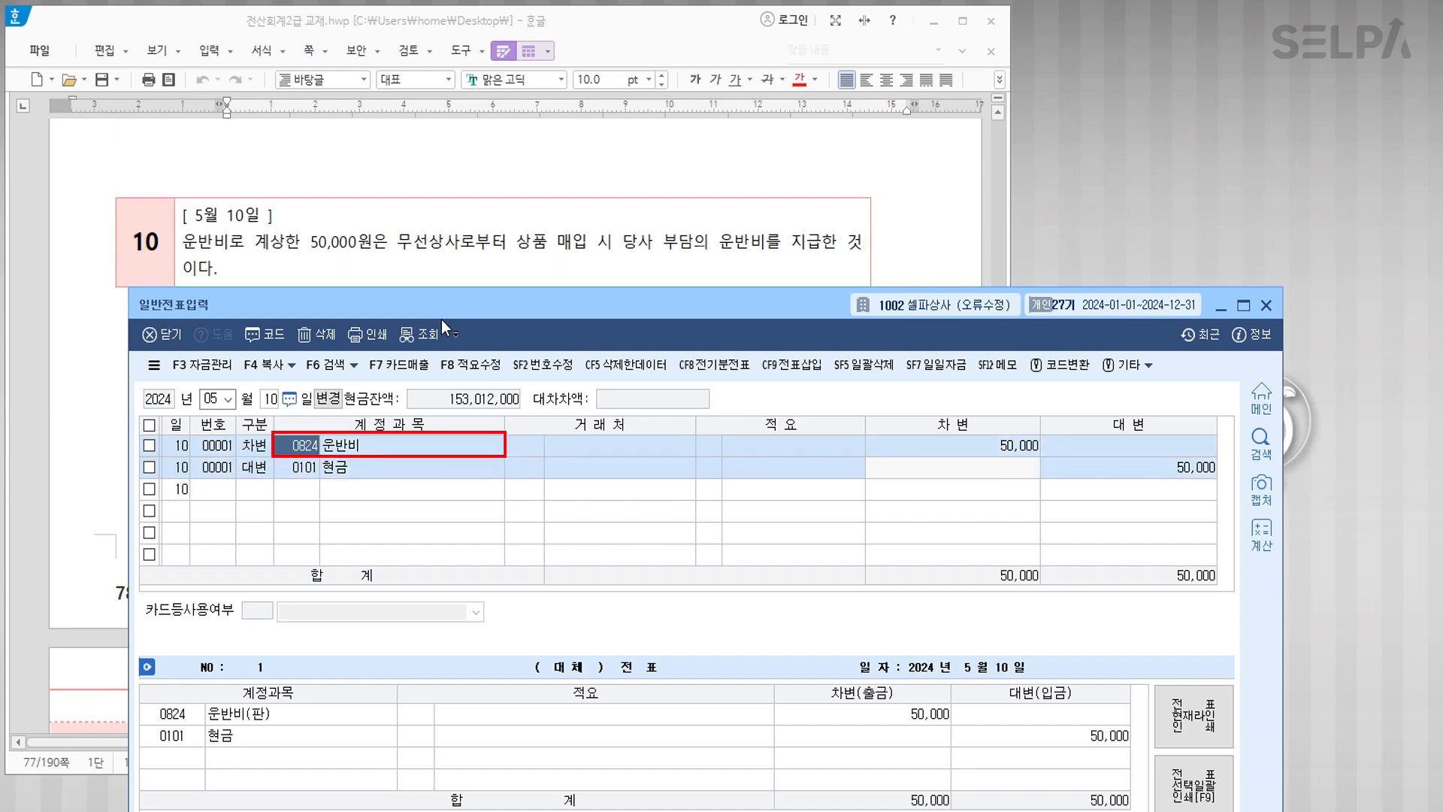
# Step: Change the debit account of the May 10 voucher to 0146 상품
pyautogui.write('0146')
pyautogui.press('Return')
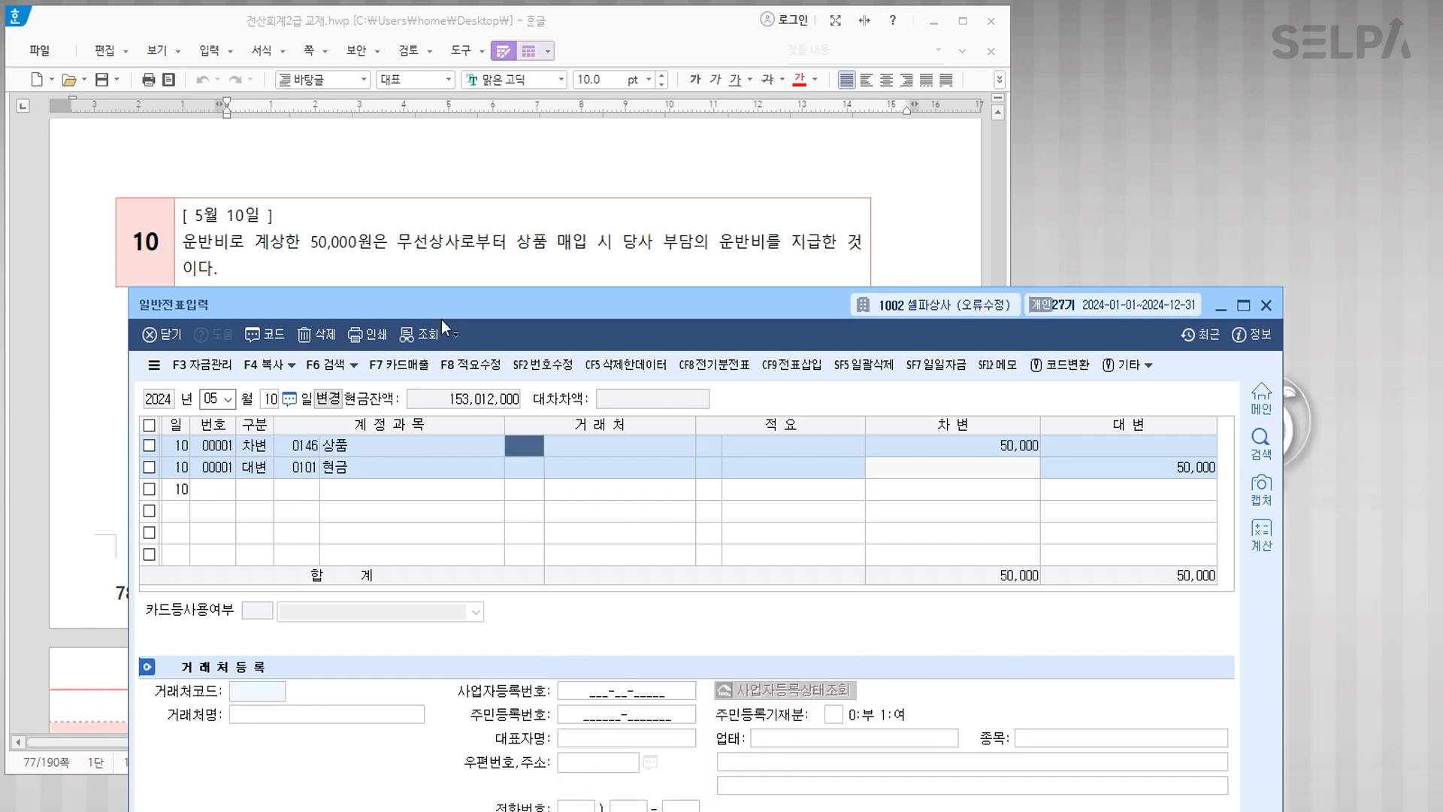
pyautogui.press('Down')
pyautogui.press('Down')
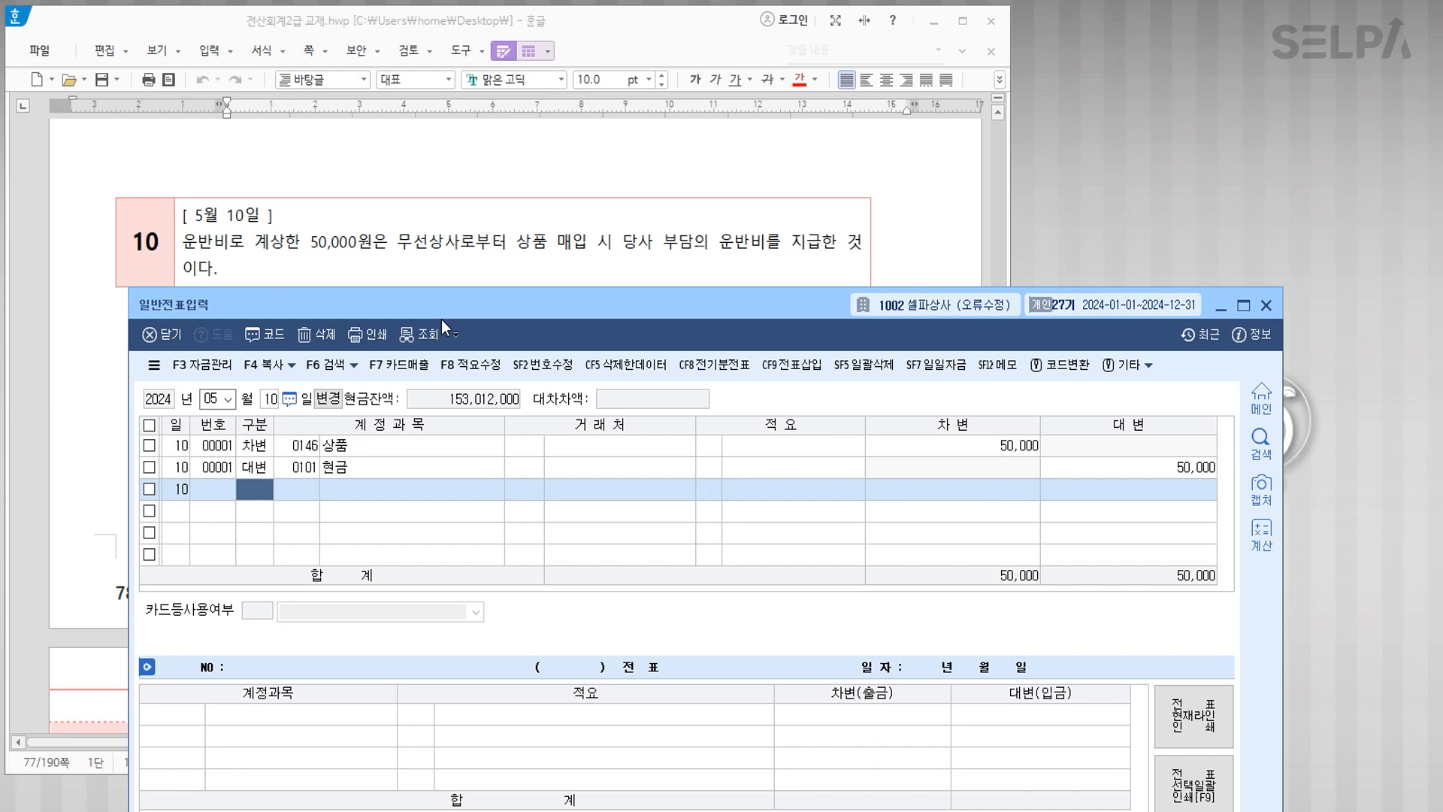